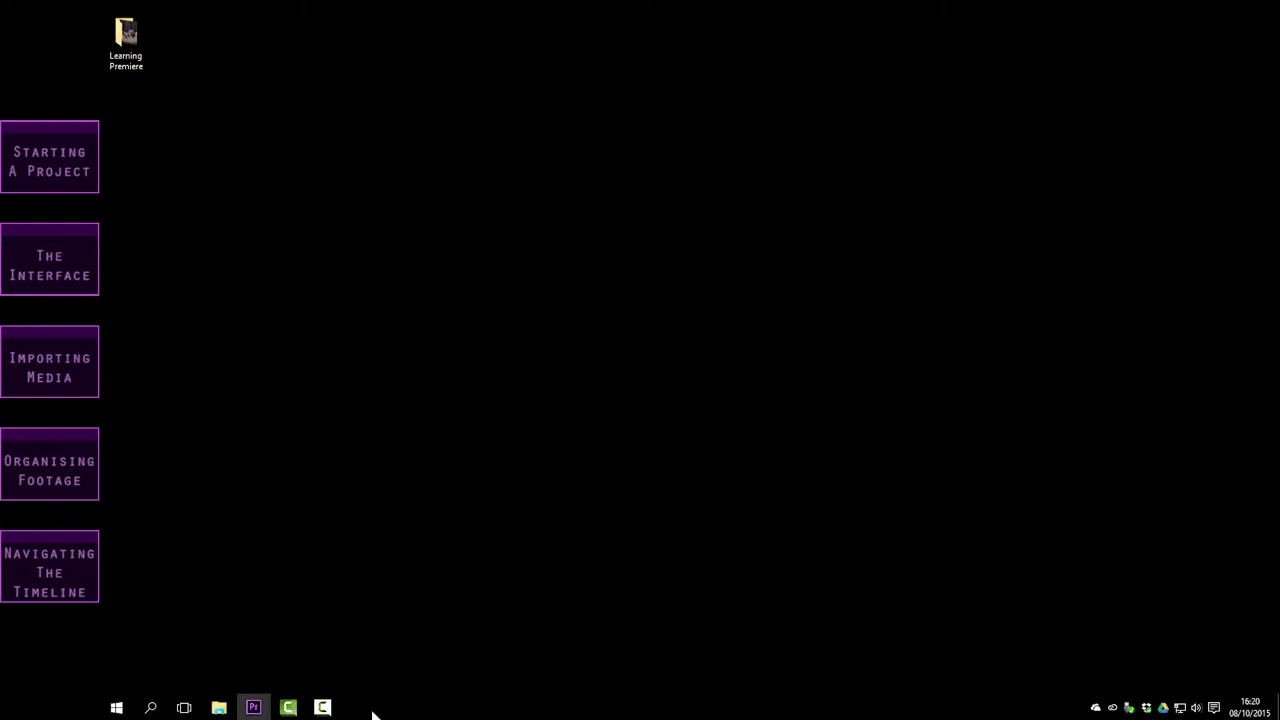
Search Windows for "premiere" and launch Adobe Premiere Pro CS6.
left_click(115, 708)
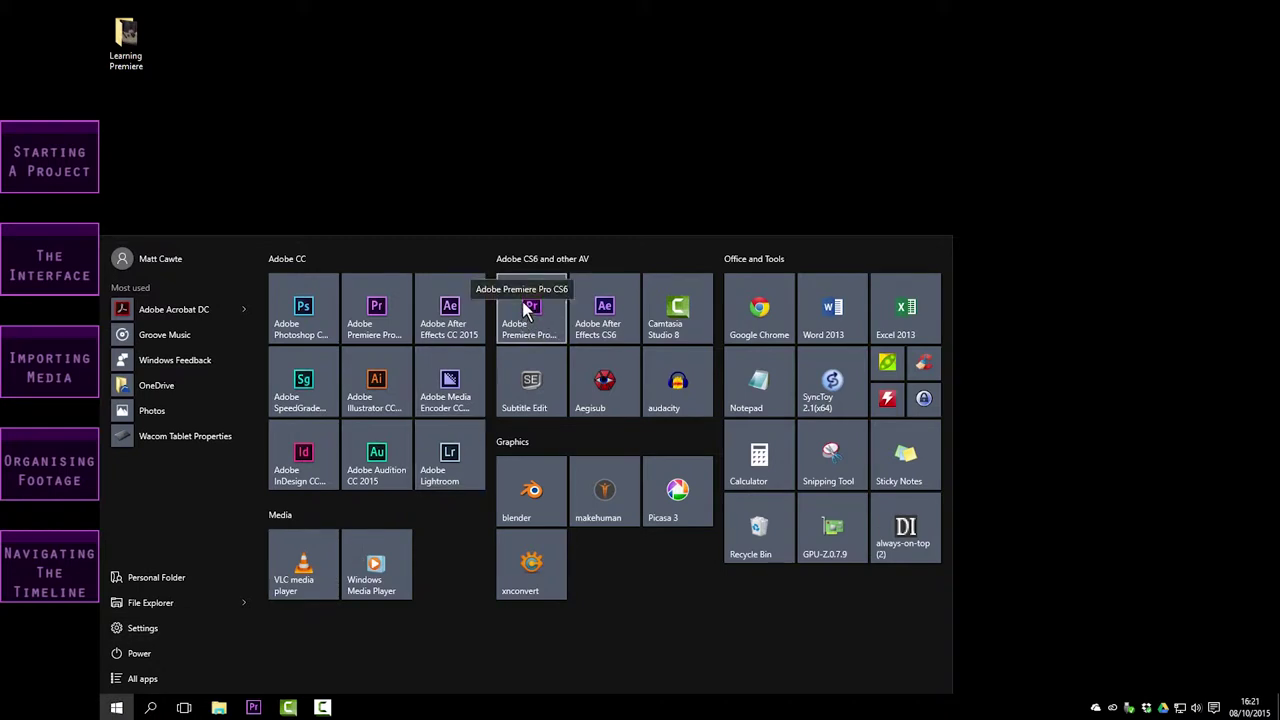
left_click(151, 708)
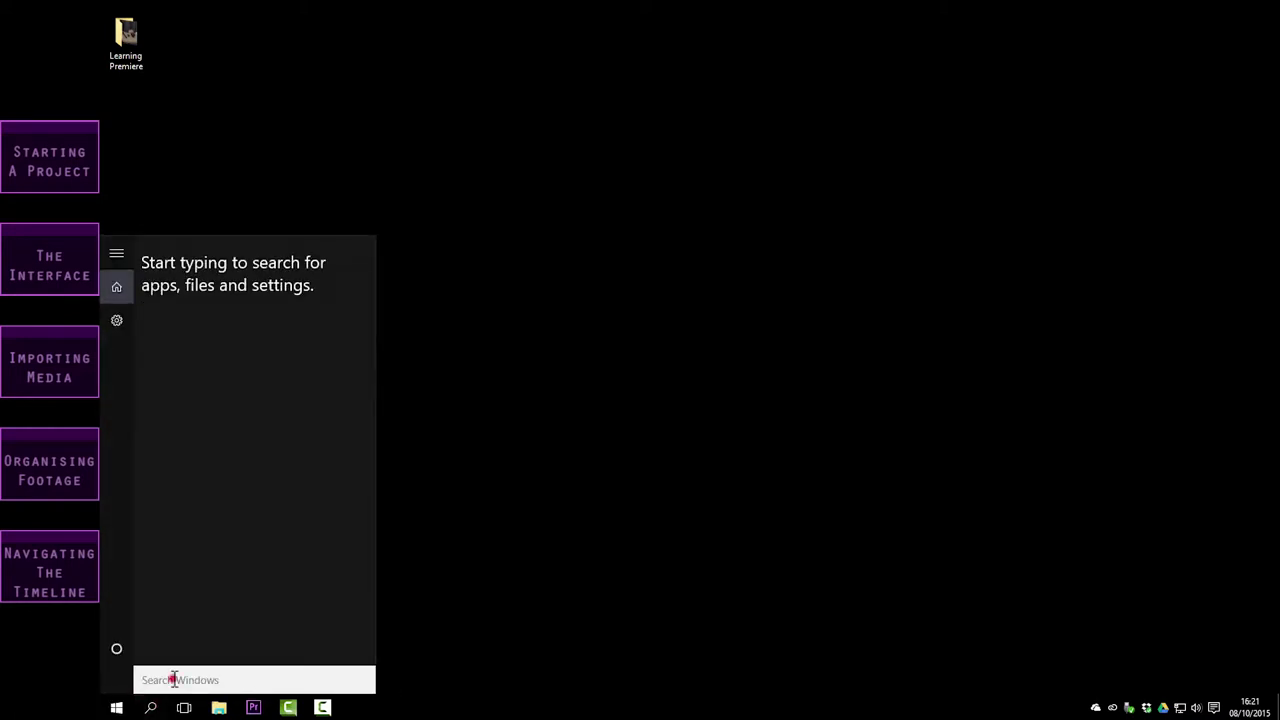
type("p")
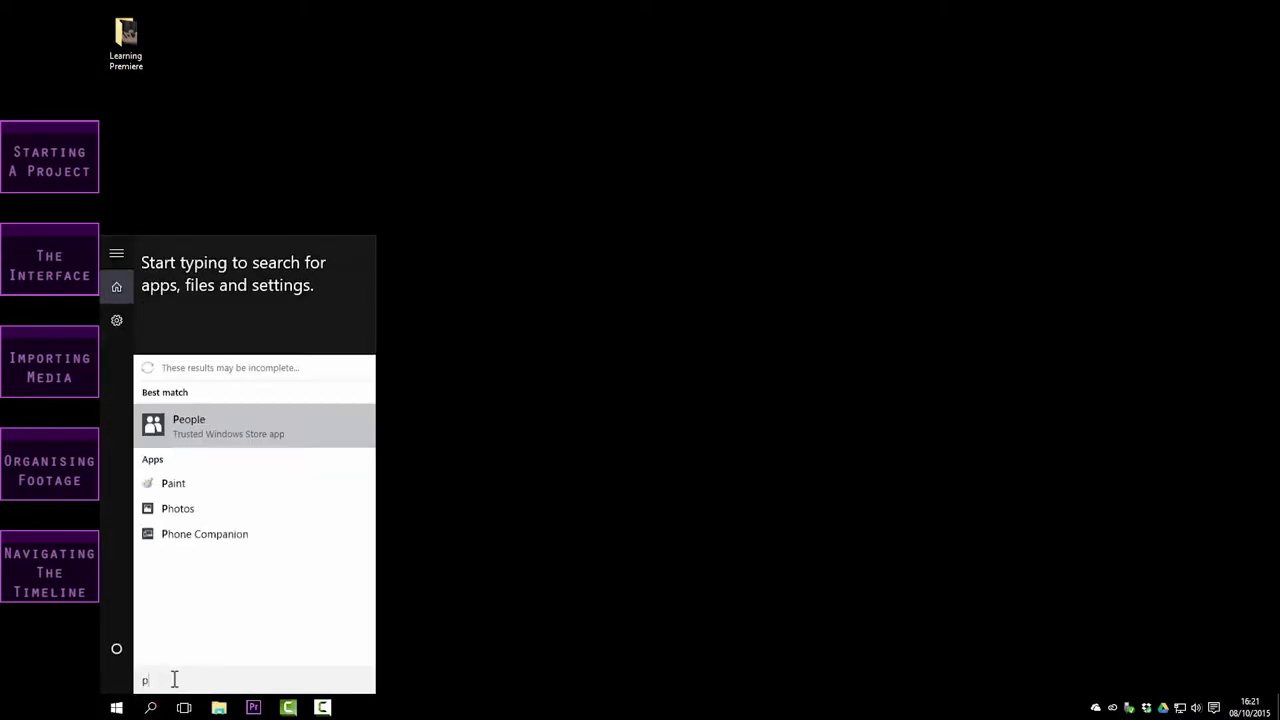
type("rem")
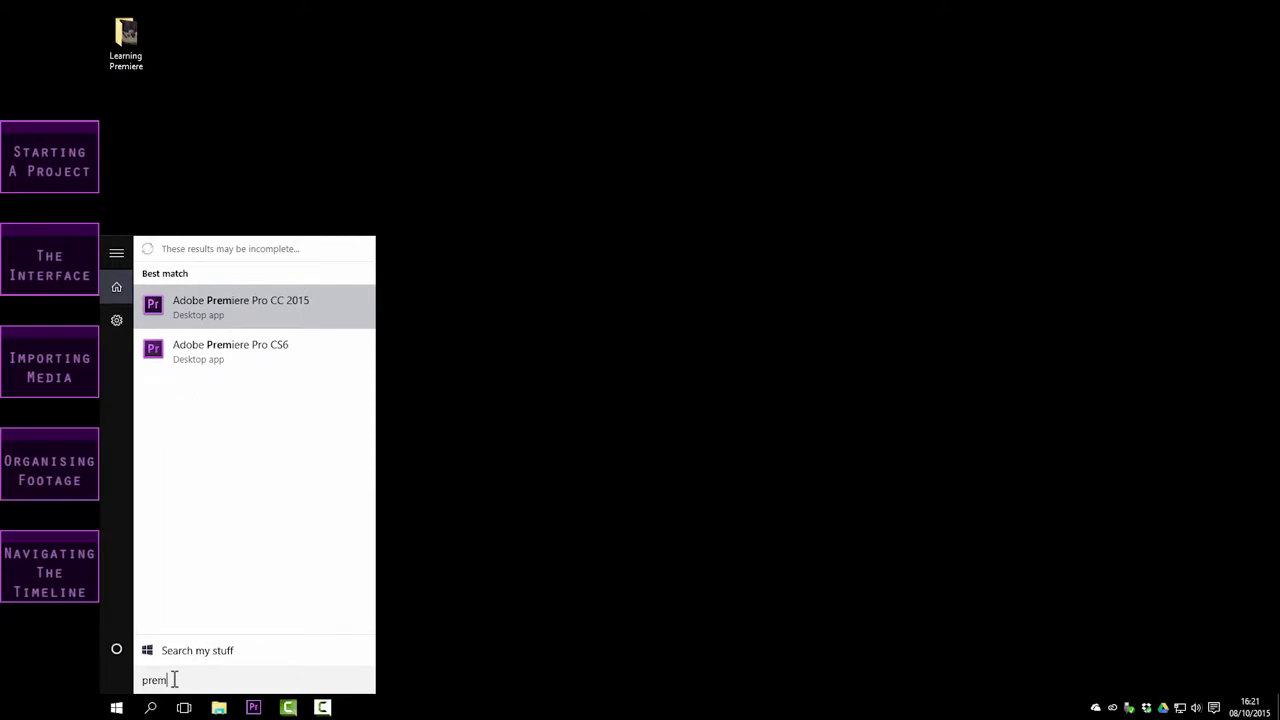
type("iere")
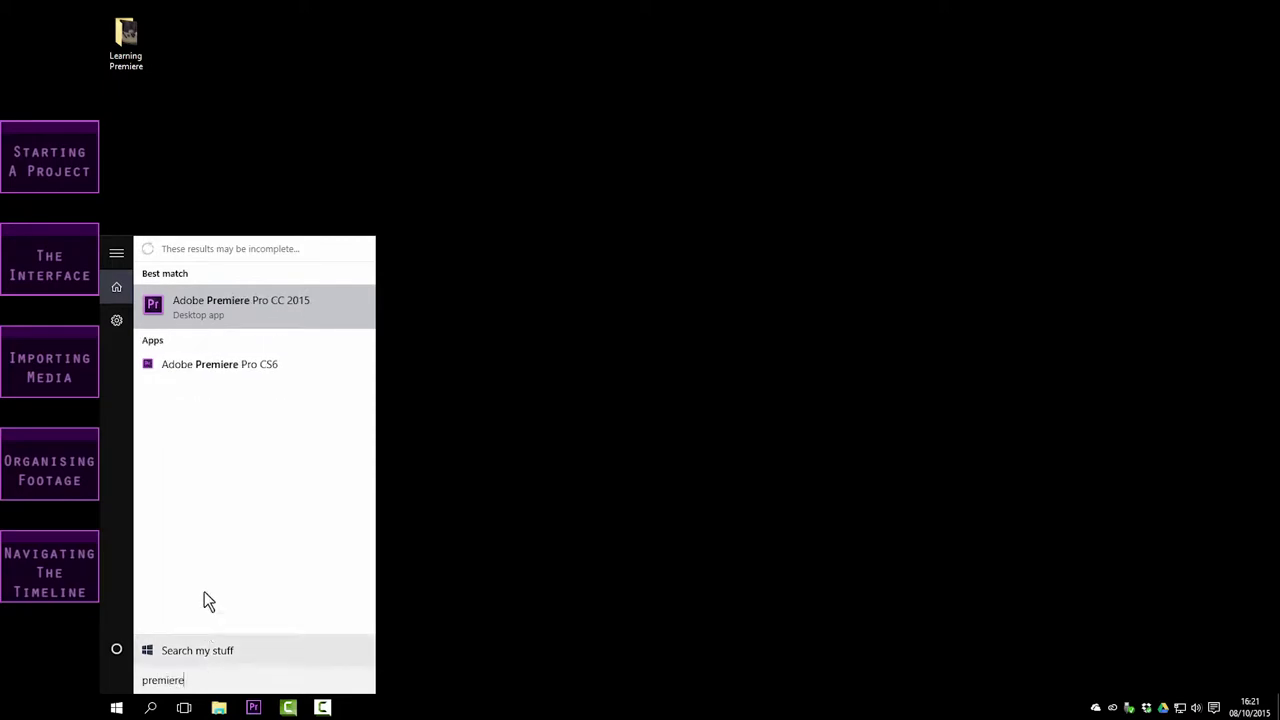
left_click(265, 365)
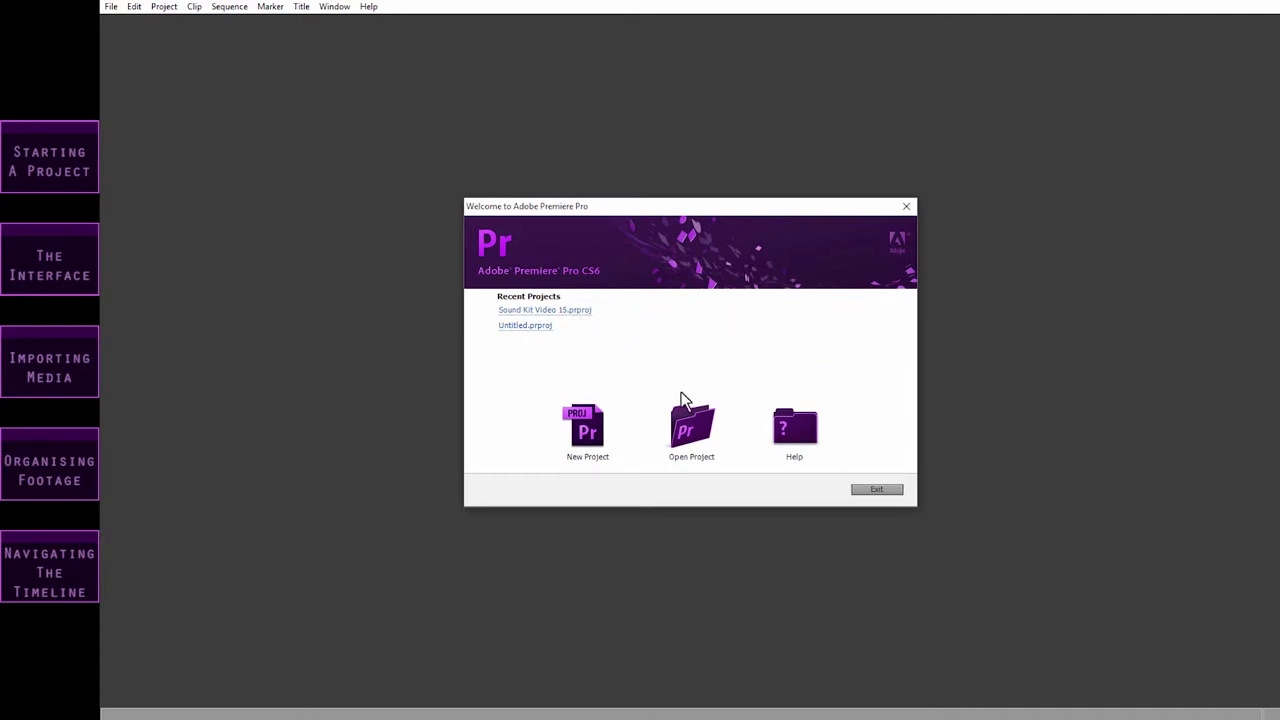
Start a new project and name it "learning premiere".
left_click(601, 430)
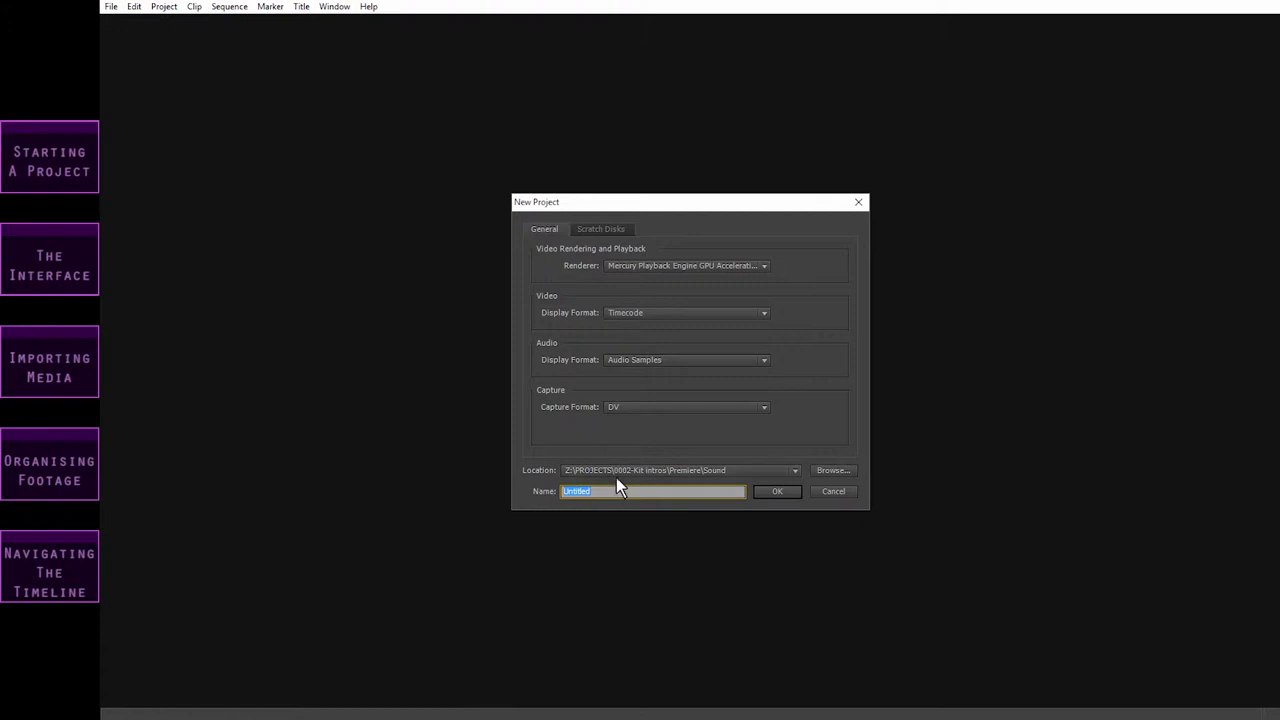
mouse_move(602, 491)
left_mouse_down()
mouse_move(556, 491)
mouse_move(608, 491)
mouse_move(572, 491)
mouse_move(590, 491)
left_mouse_up()
type("learning premiere")
Set the new project's location to the Premiere folder inside Learning Premiere on the Desktop.
left_click(829, 471)
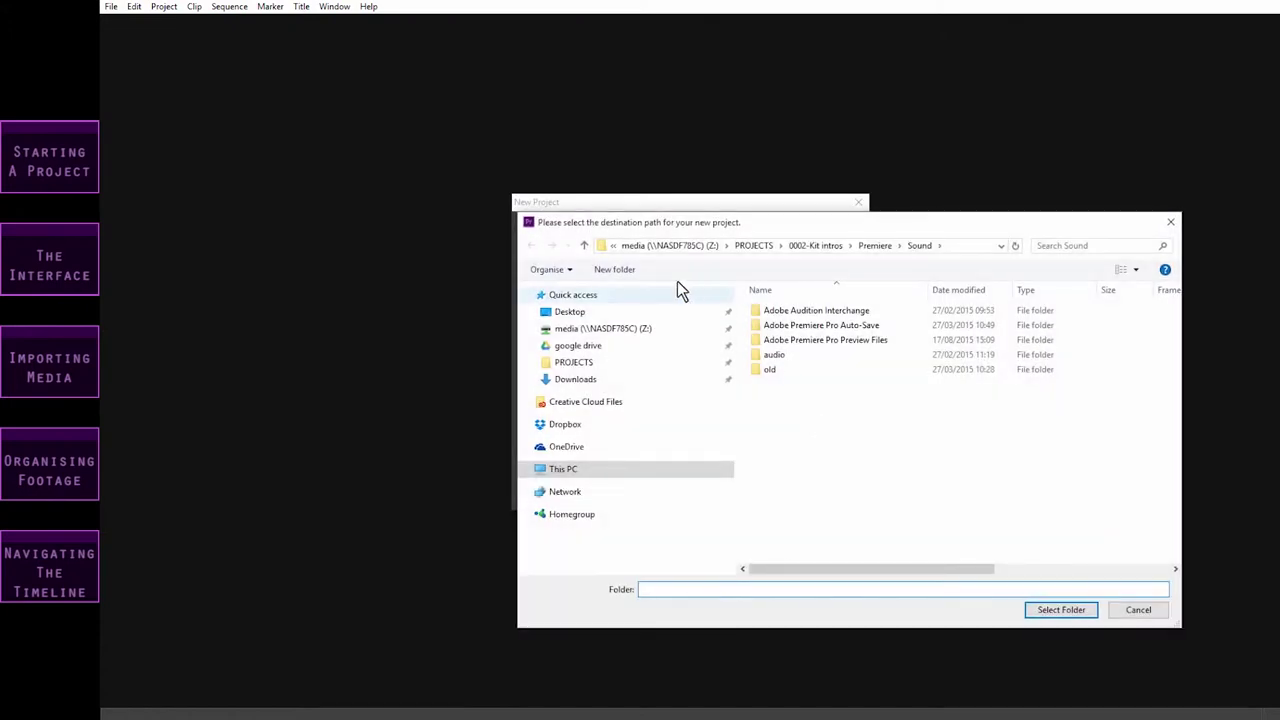
left_click(580, 316)
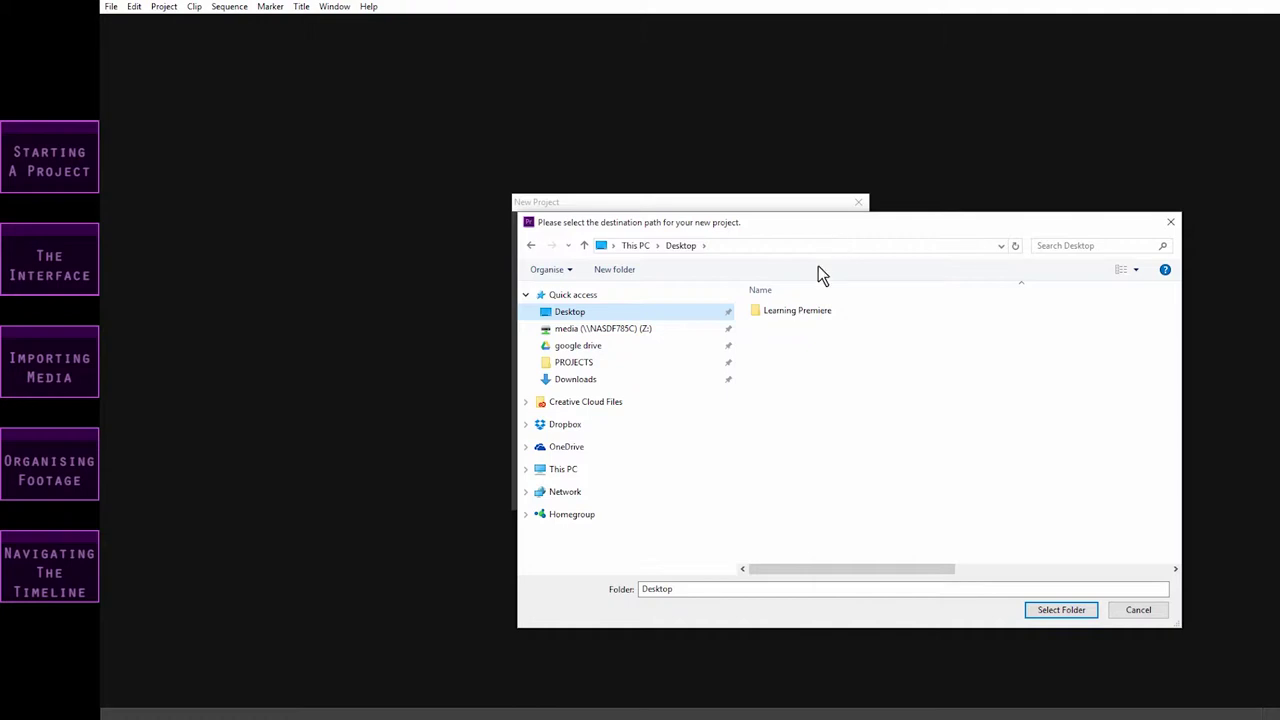
double_click(791, 310)
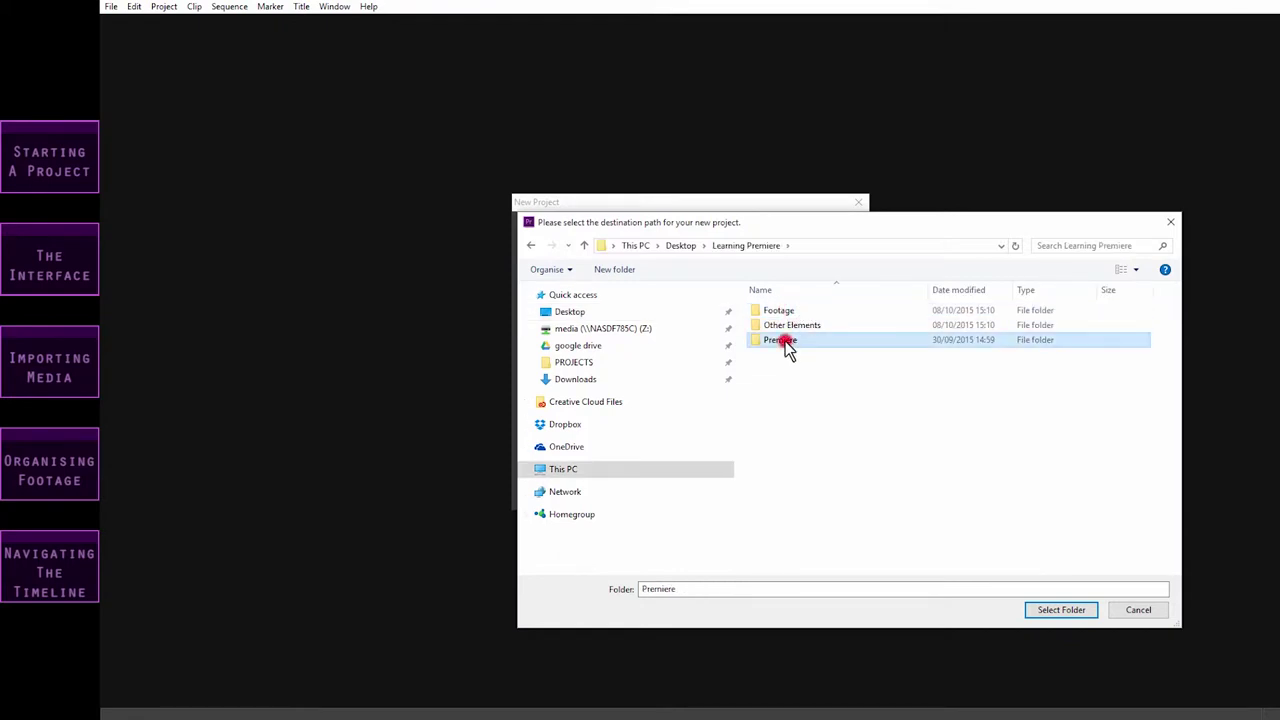
double_click(785, 341)
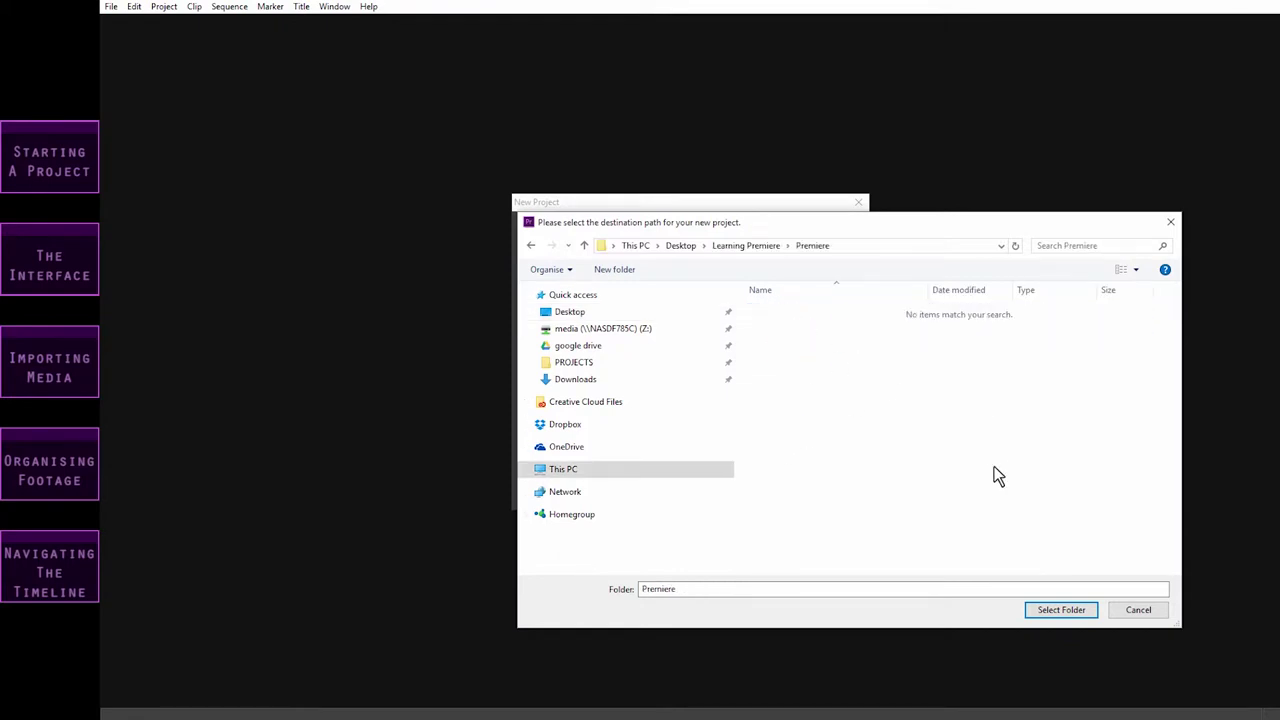
left_click(1060, 612)
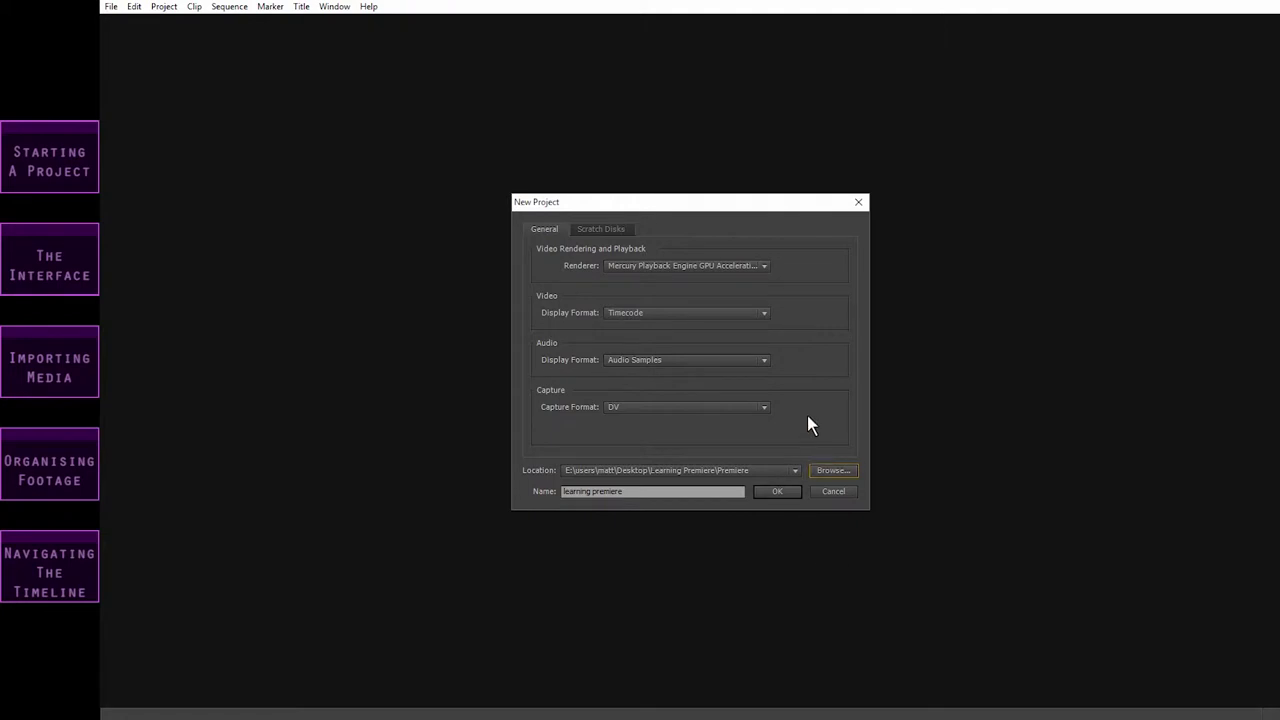
Create the project with a sequence named Sequence 01 using the HDV 1080i25 (50i) preset.
left_click(777, 492)
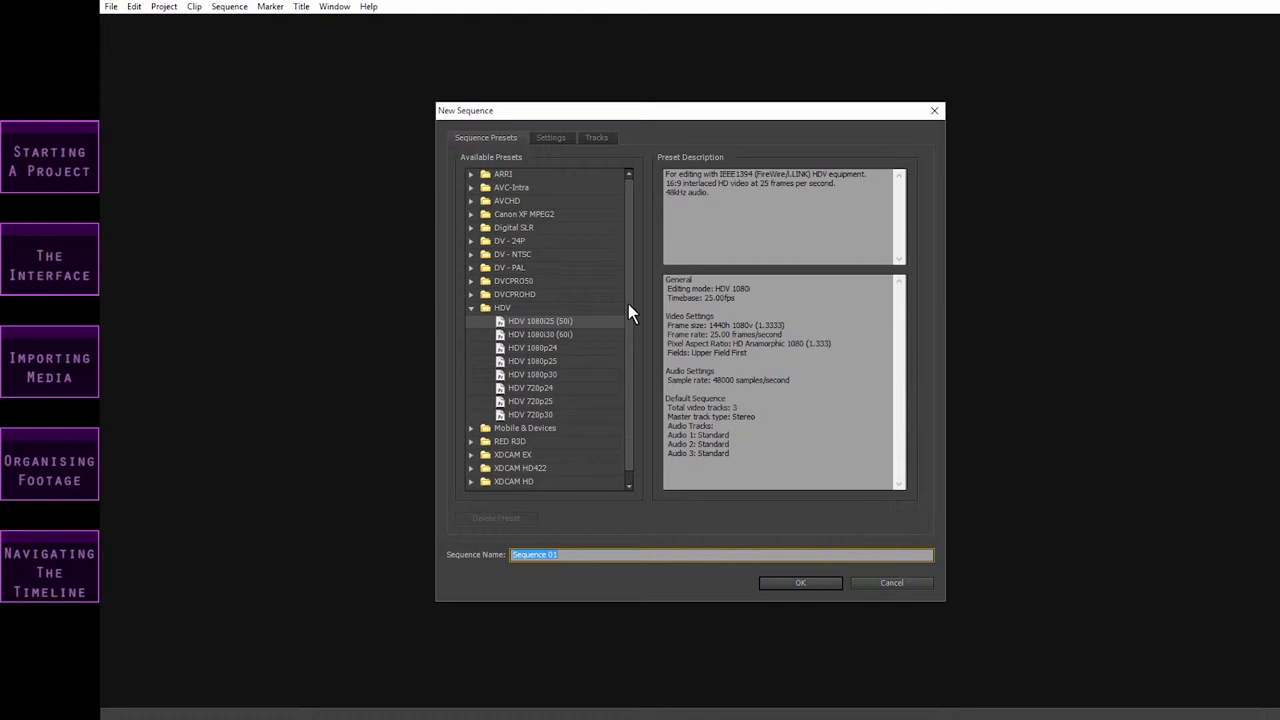
left_click(817, 580)
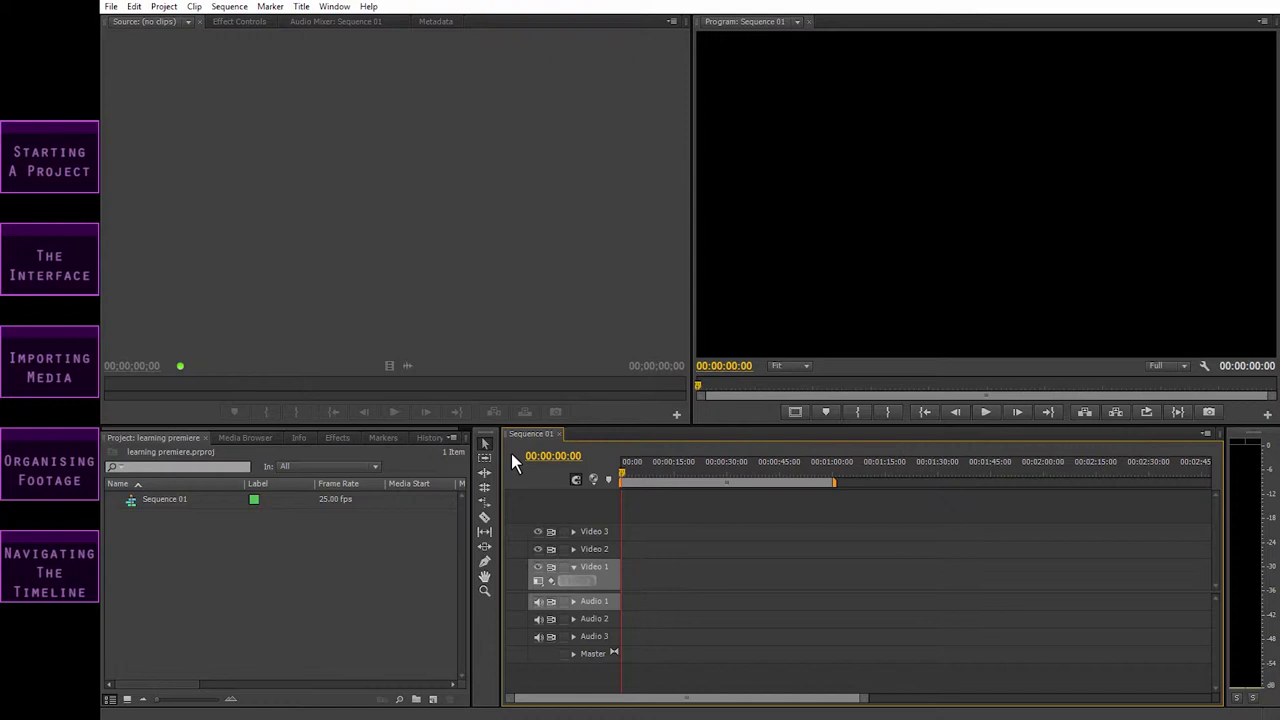
Examine the main workspace areas: project contents, source and program monitors, timeline with its playhead, editing tools and audio meters.
left_click(401, 460)
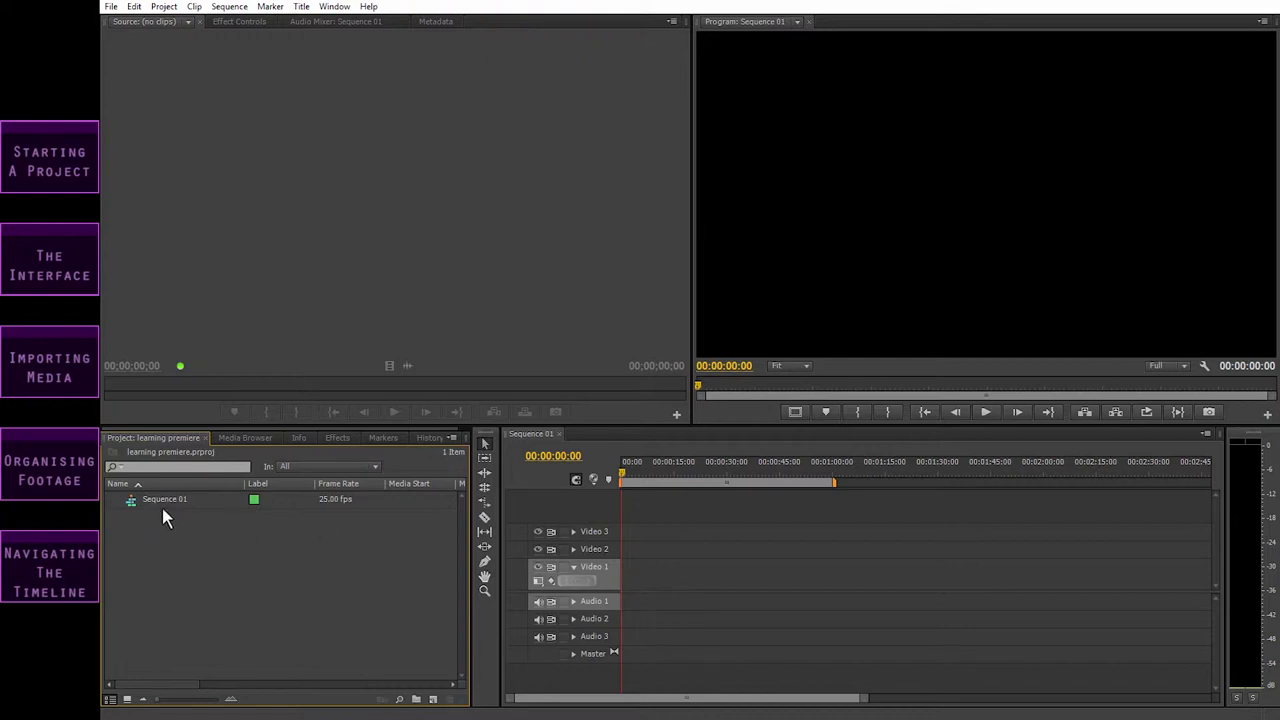
left_click(222, 253)
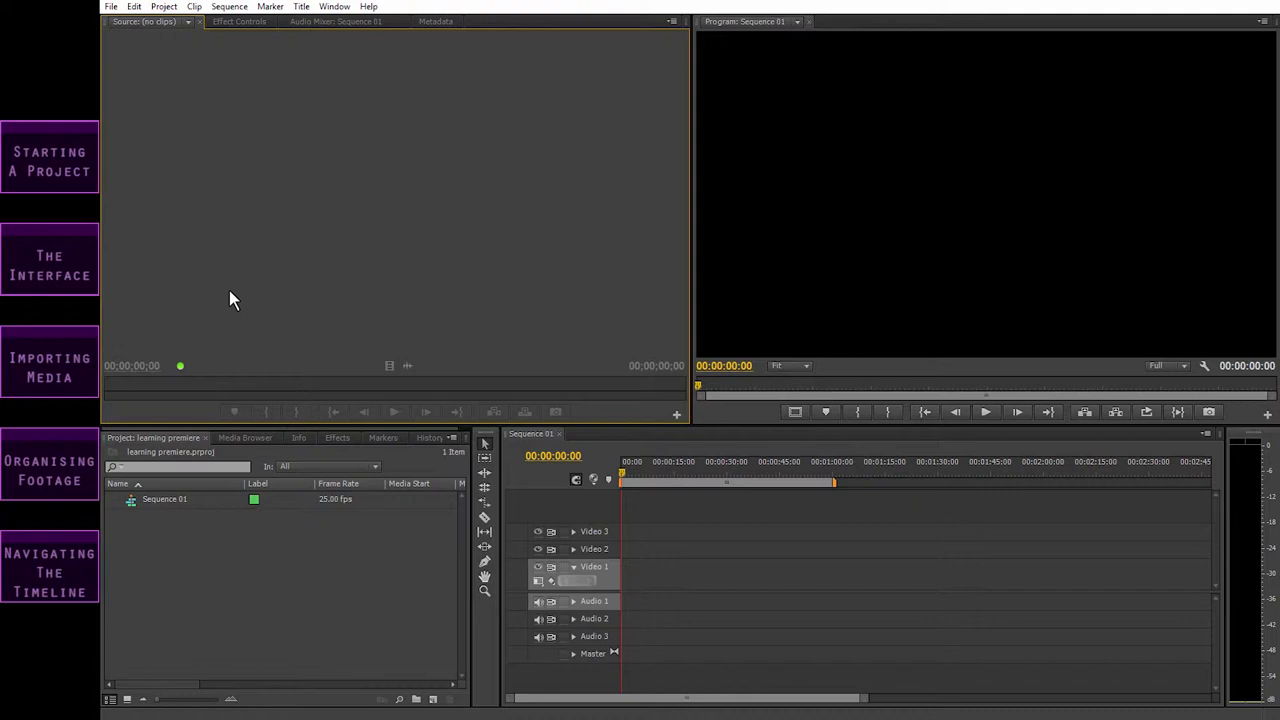
left_click(513, 451)
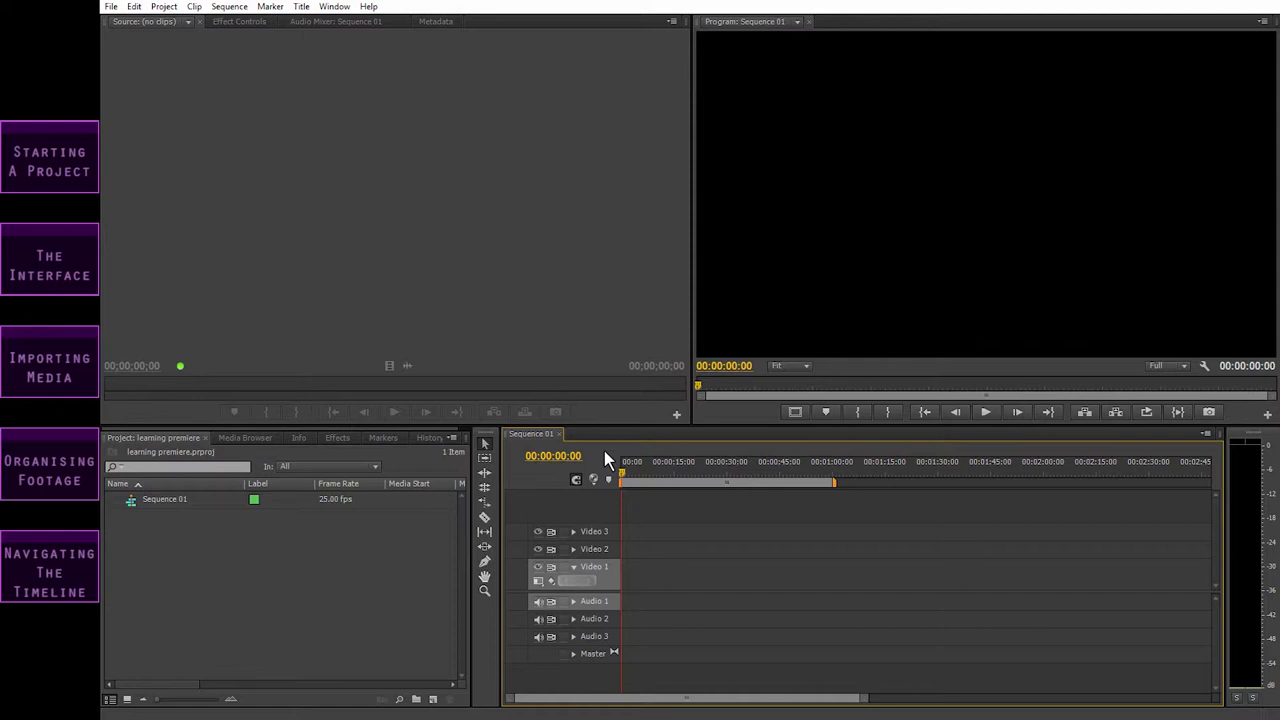
left_click(722, 302)
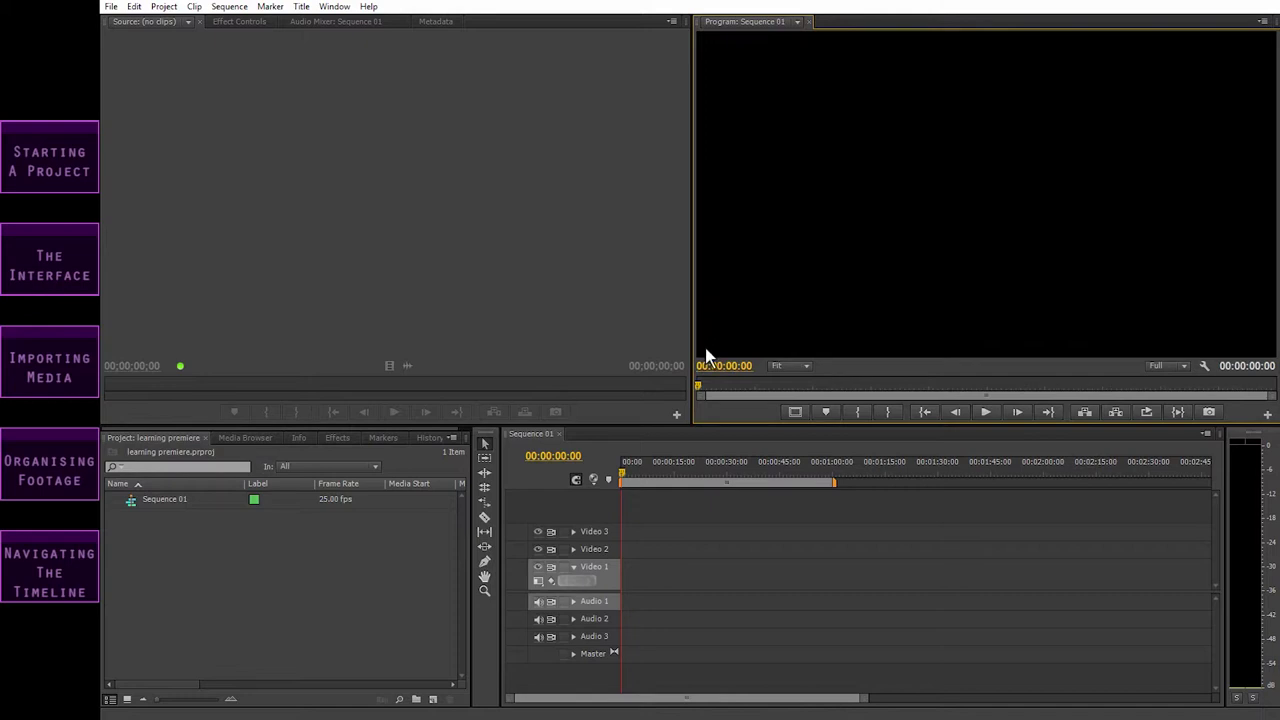
left_click(625, 478)
mouse_move(625, 478)
left_mouse_down()
mouse_move(725, 483)
mouse_move(616, 474)
left_mouse_up()
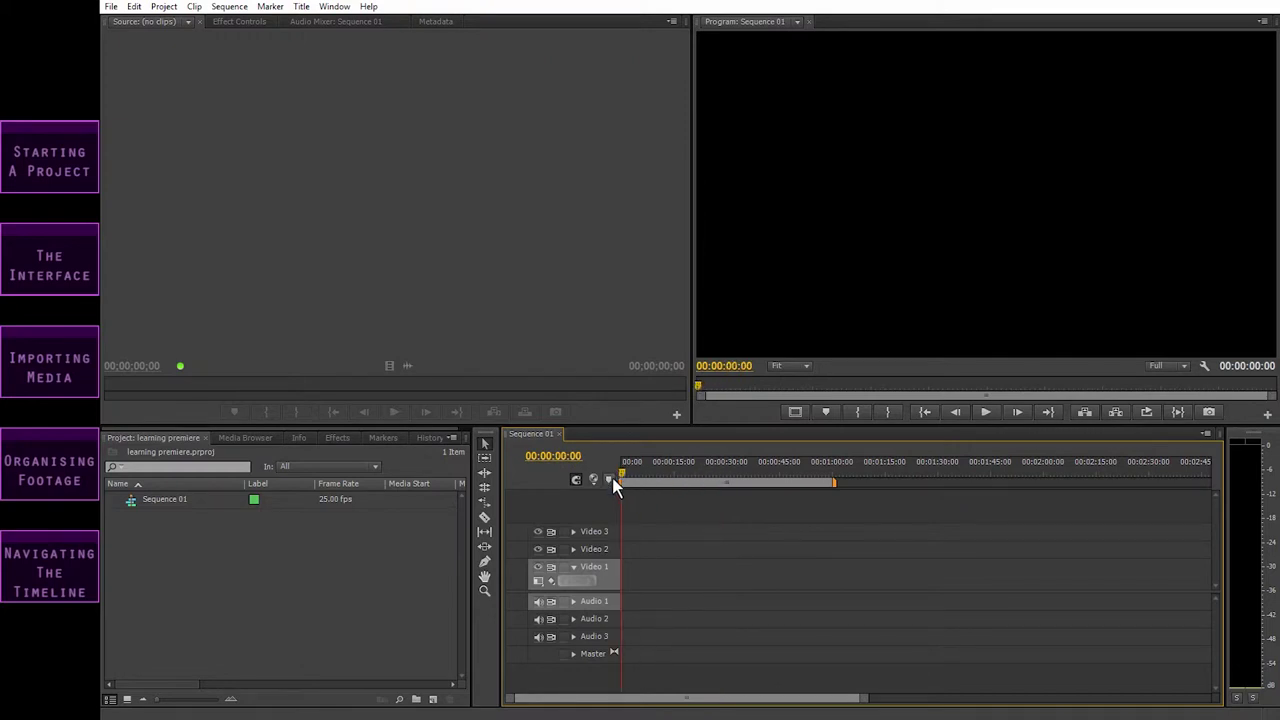
left_click(487, 436)
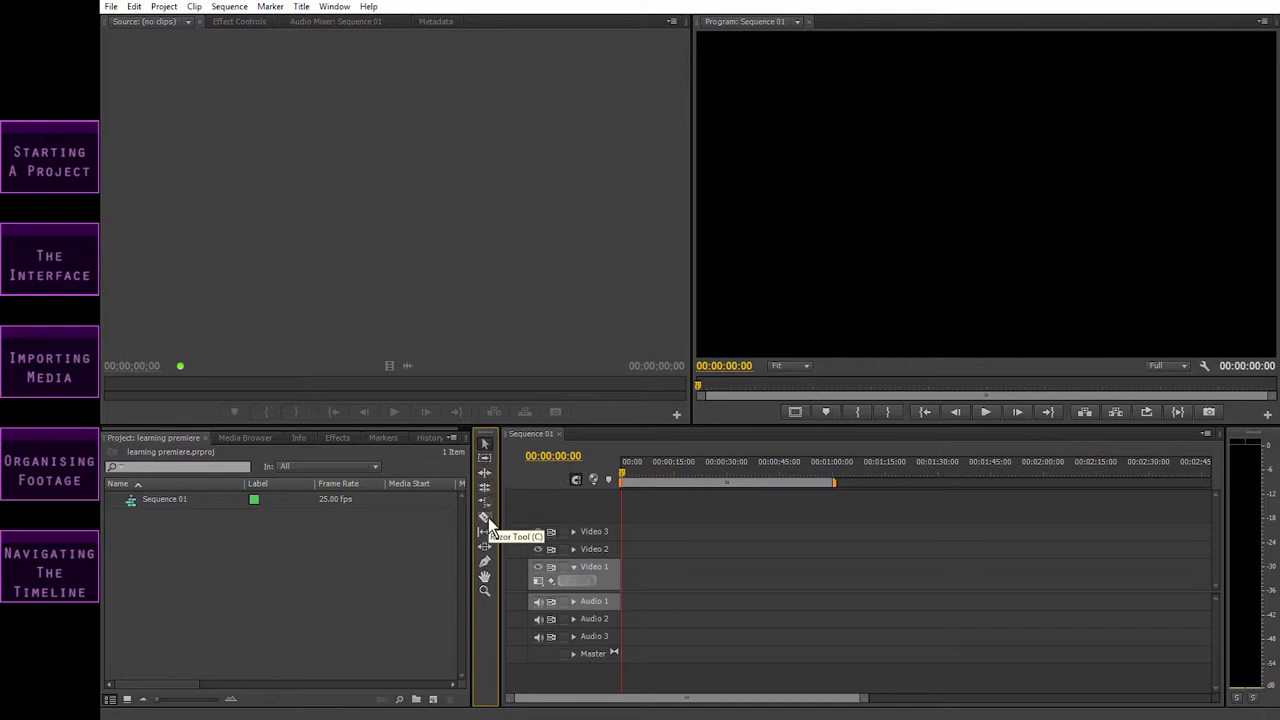
left_click(1240, 440)
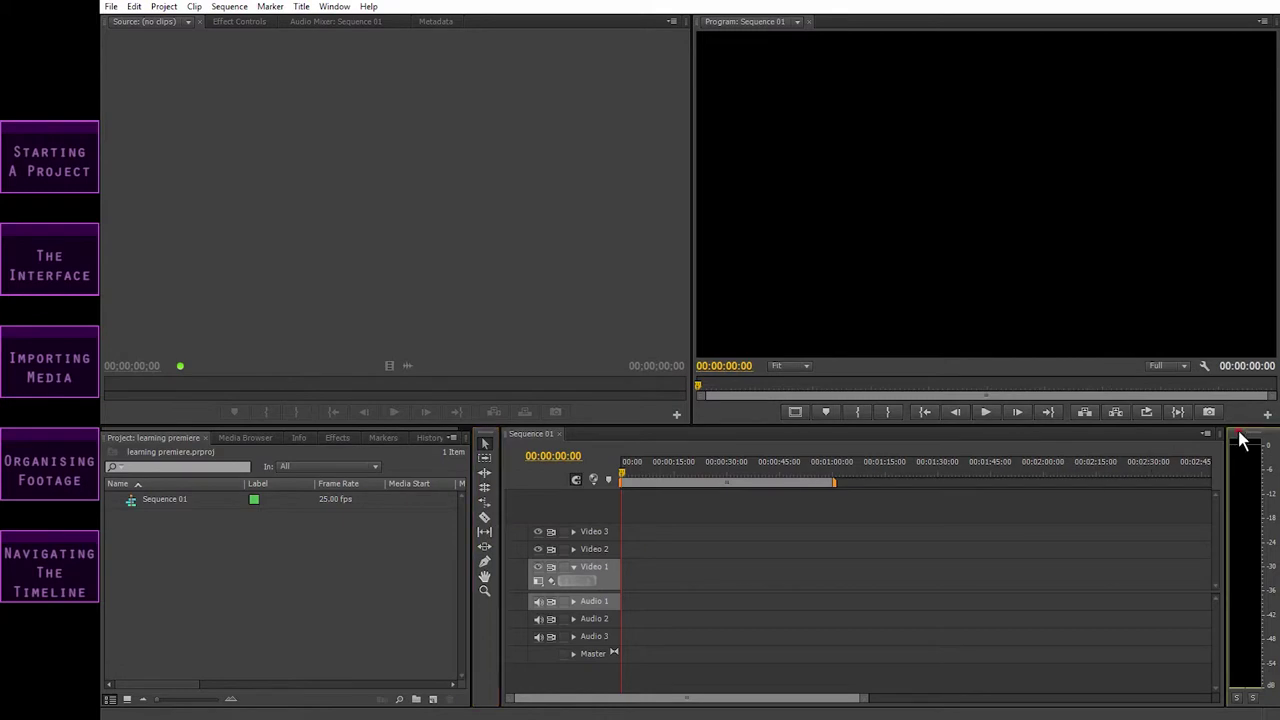
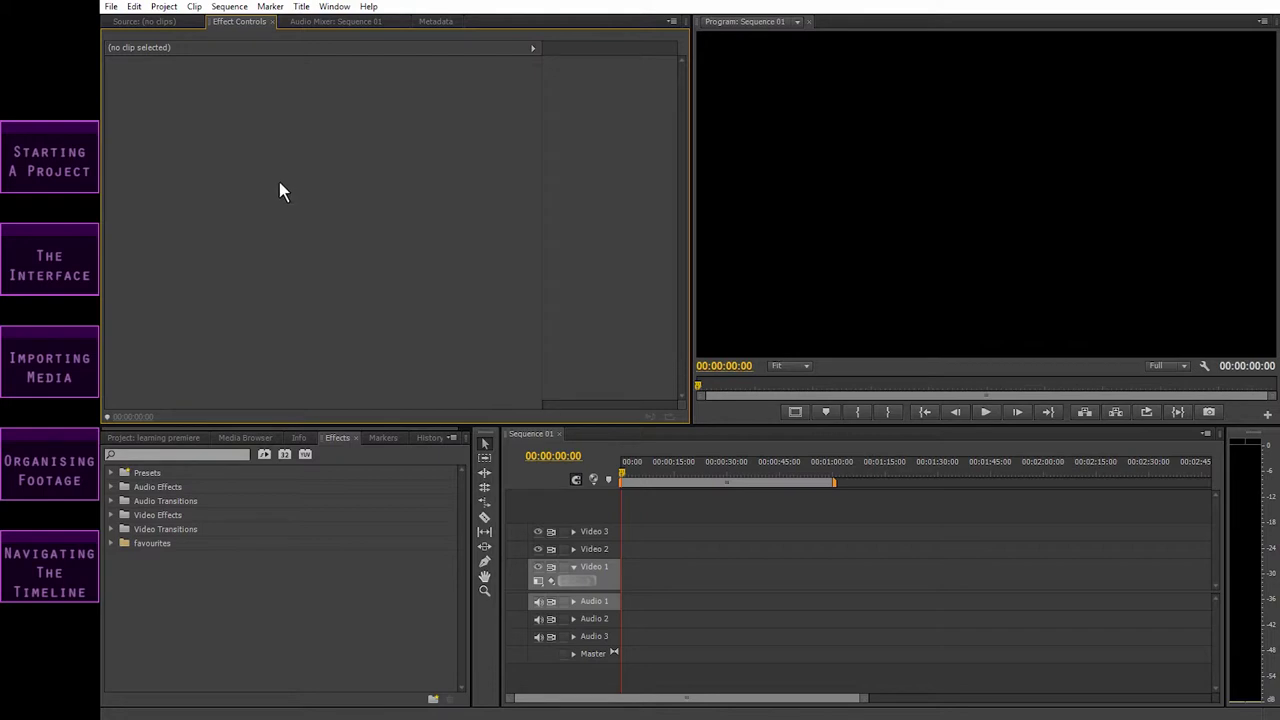
Examine the Audio Mixer, the Effect Controls and the list of windows available in the workspace.
left_click(316, 22)
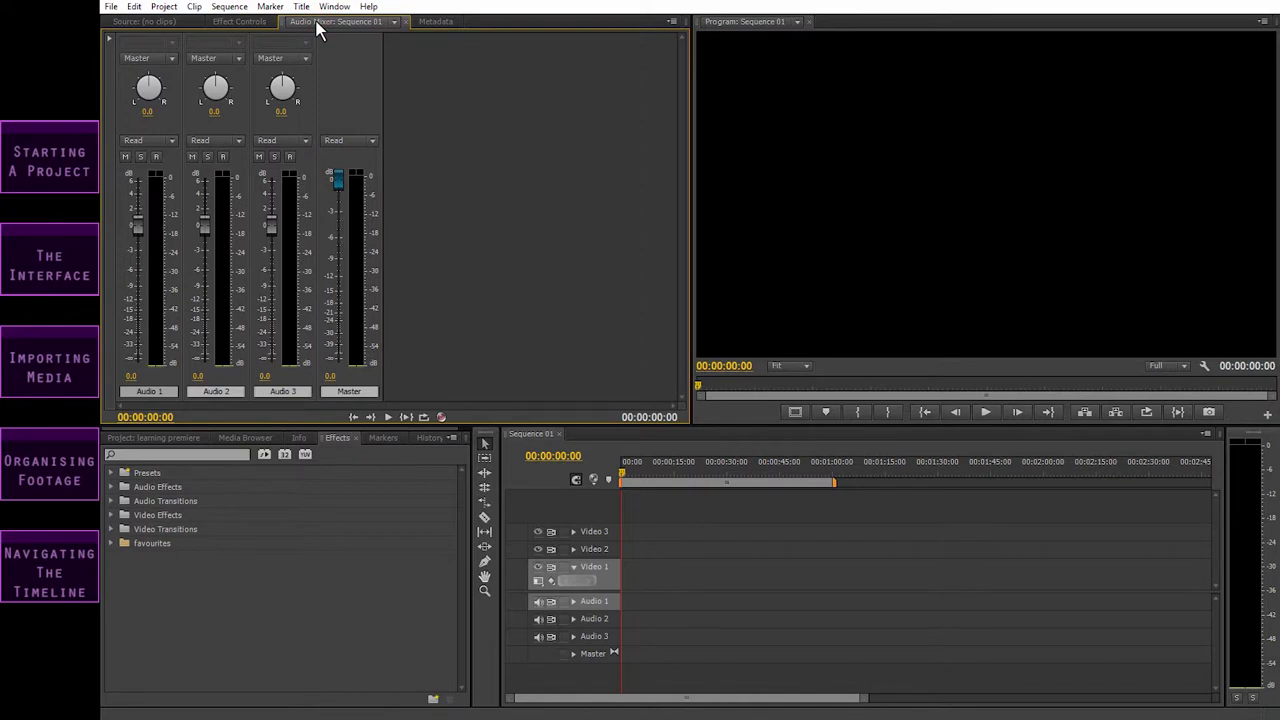
left_click(241, 22)
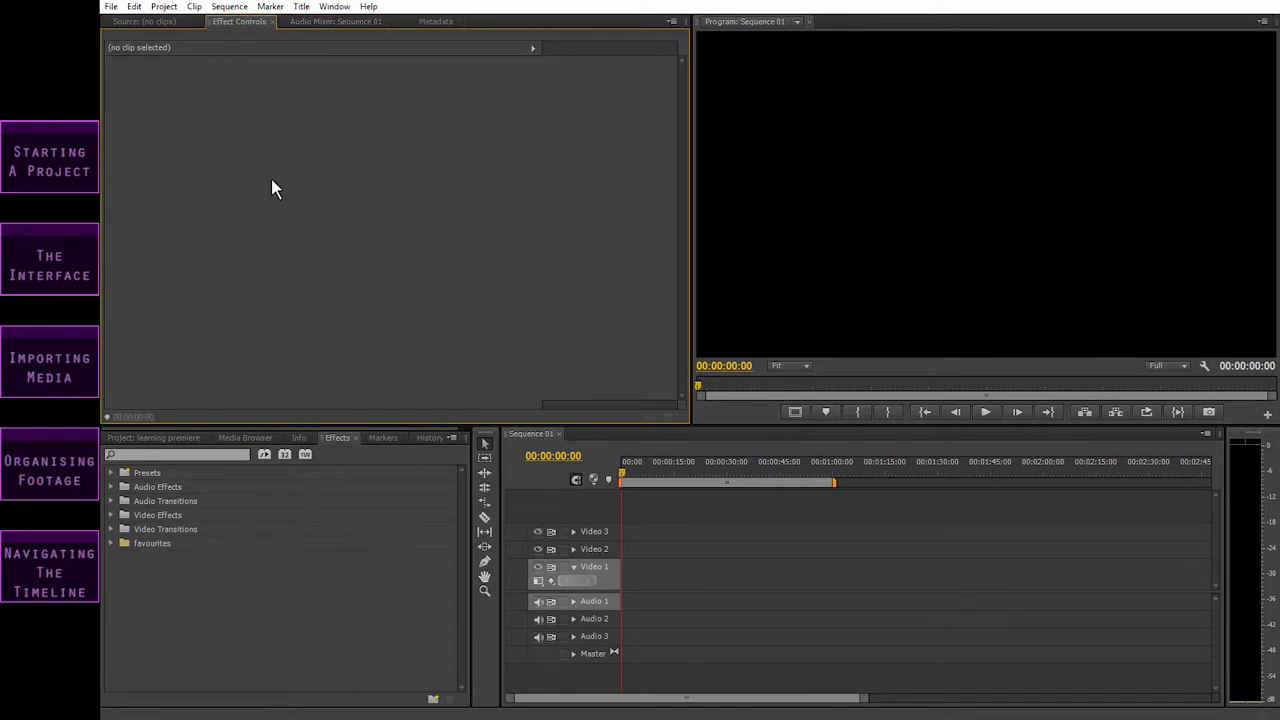
left_click(334, 7)
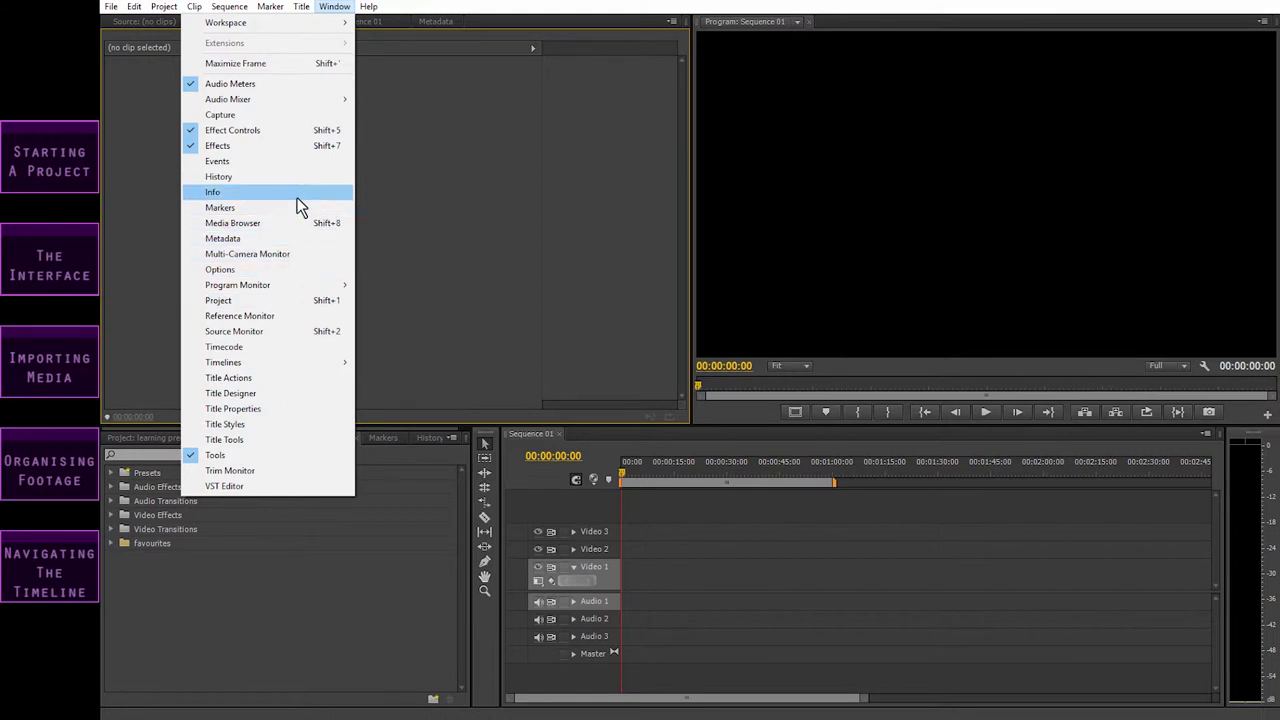
left_click(440, 143)
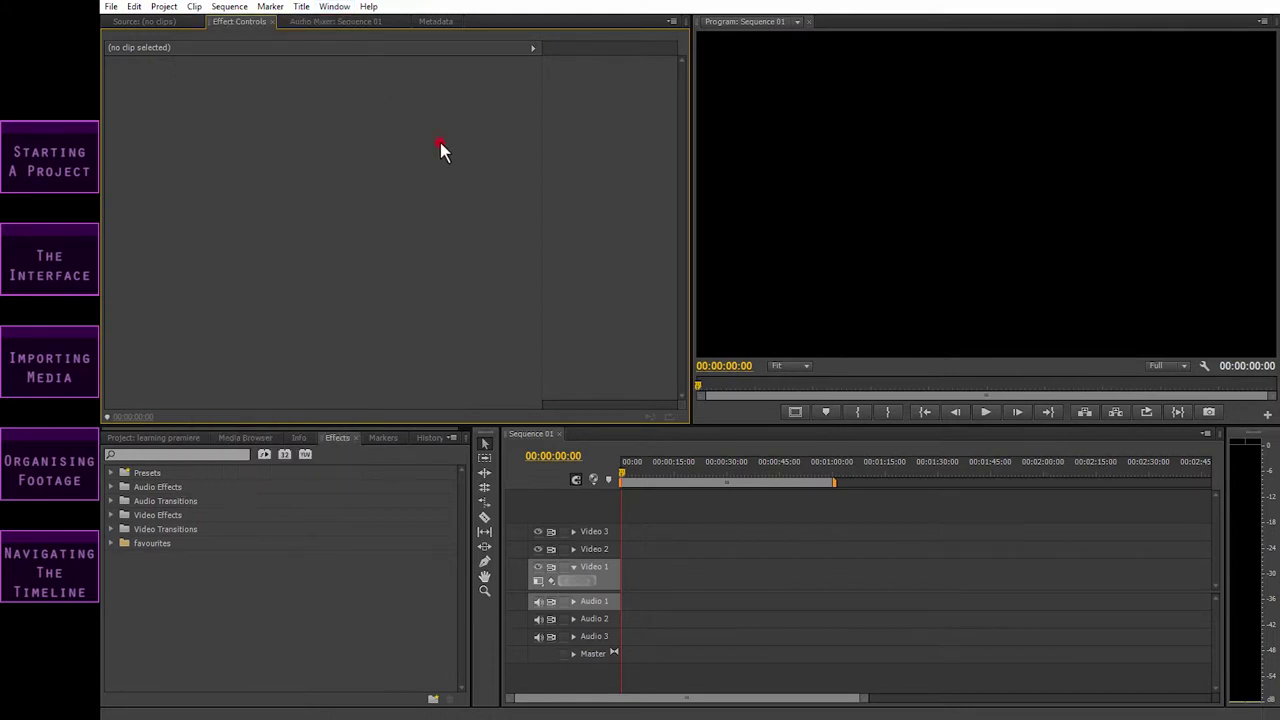
Close the Source Monitor and restore it to the workspace.
left_click(160, 22)
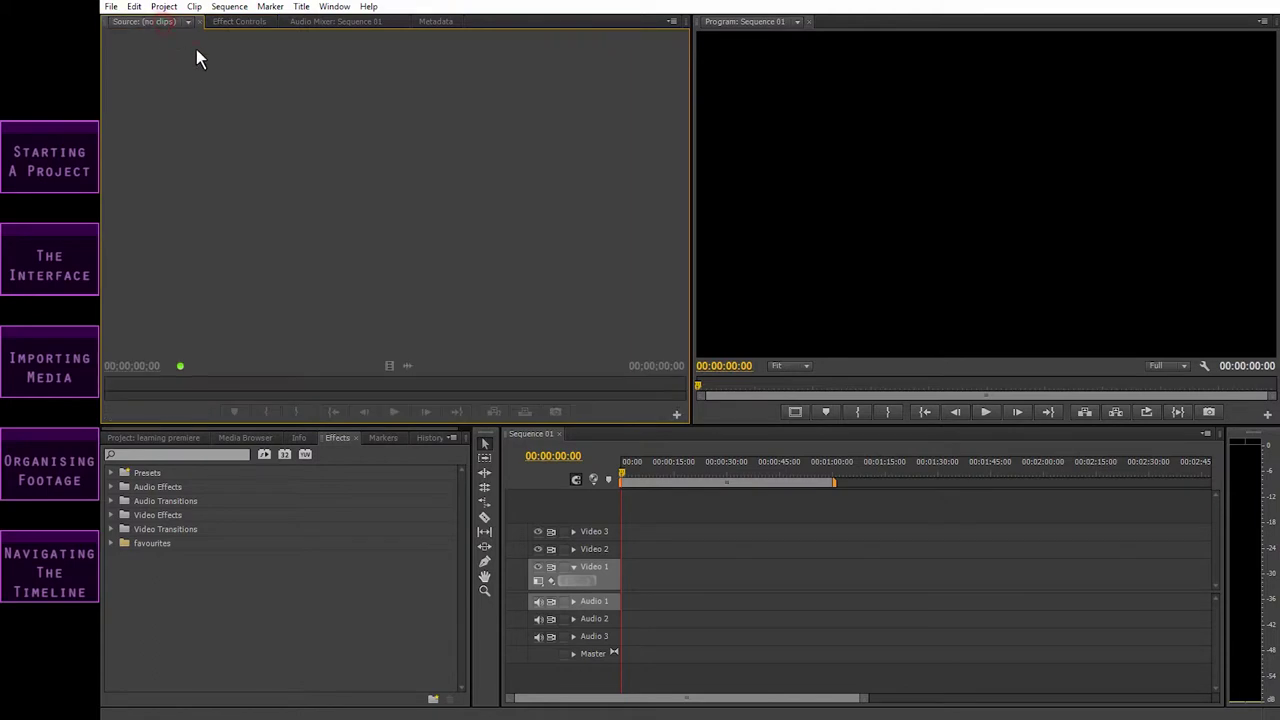
left_click(200, 27)
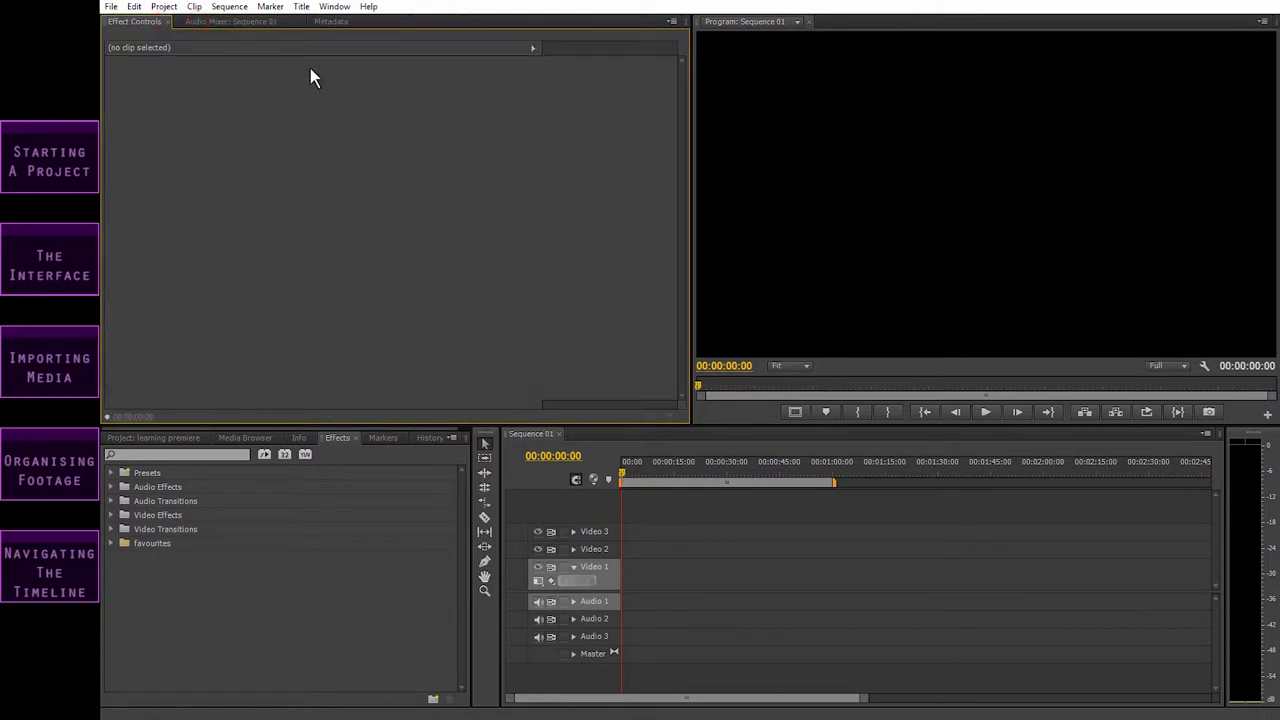
left_click(335, 7)
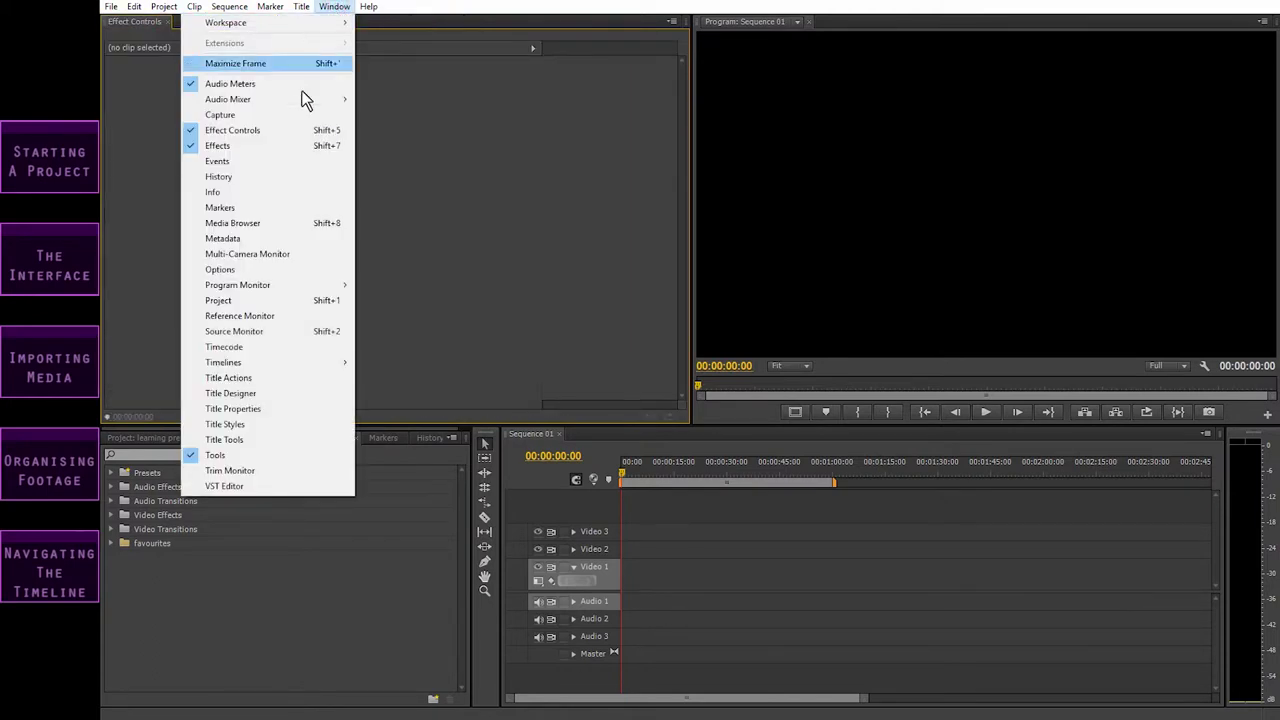
left_click(283, 337)
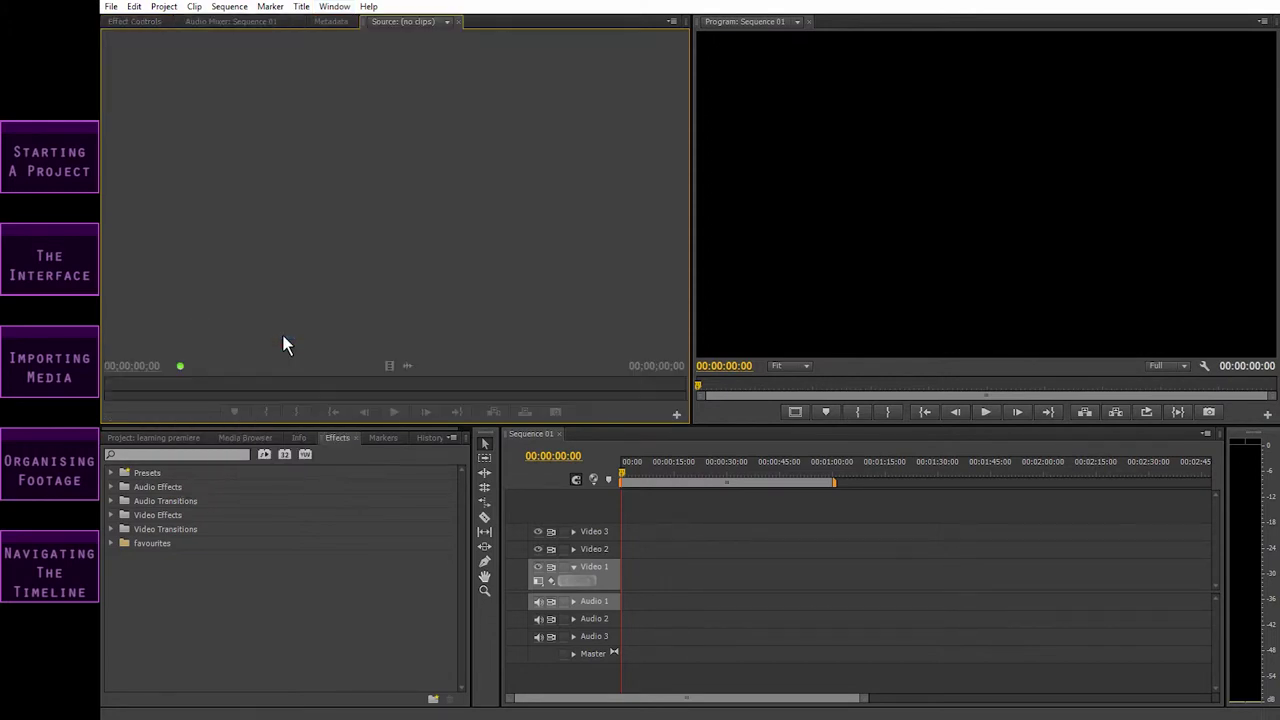
Reset the current Editing workspace to its original layout.
left_click(334, 7)
mouse_move(319, 23)
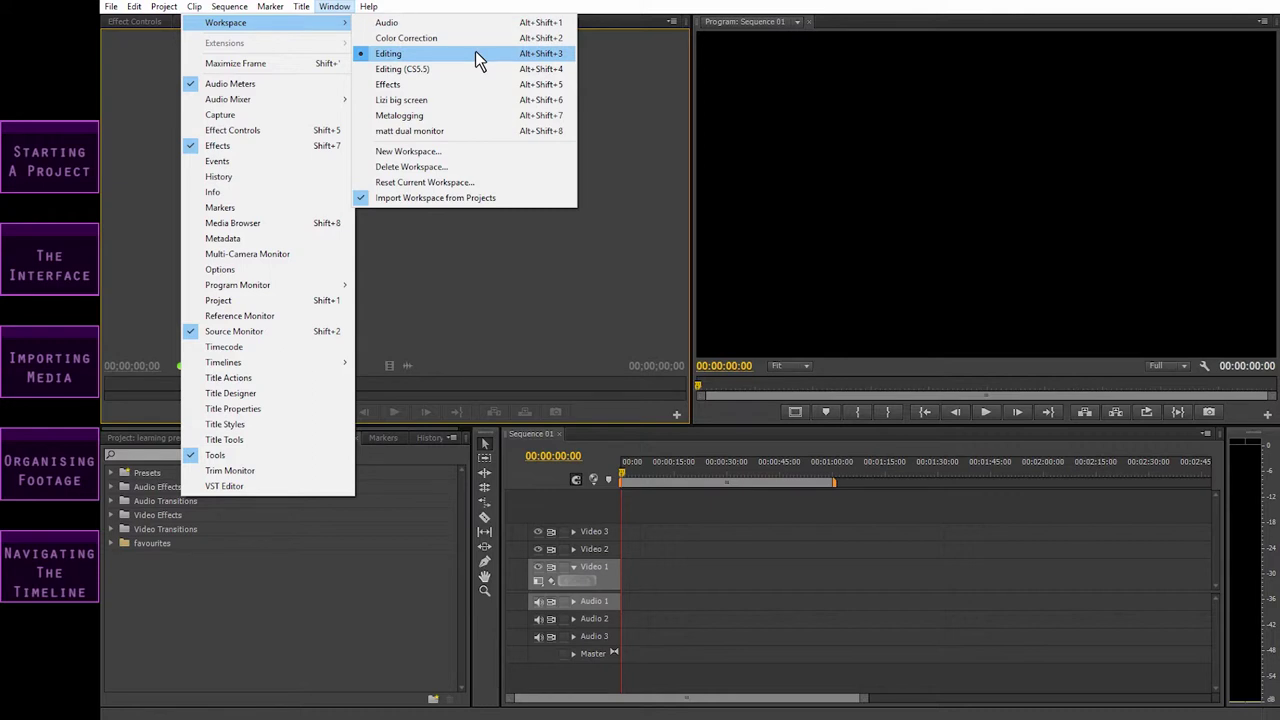
left_click(459, 184)
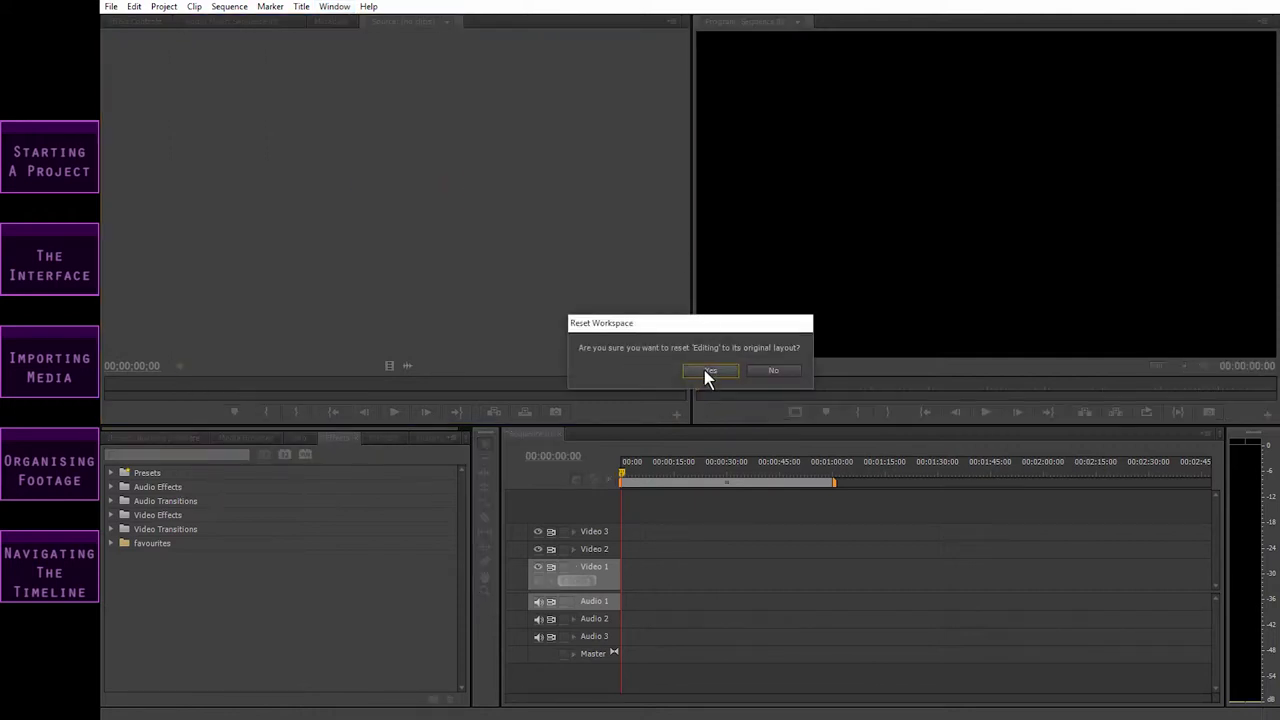
left_click(704, 370)
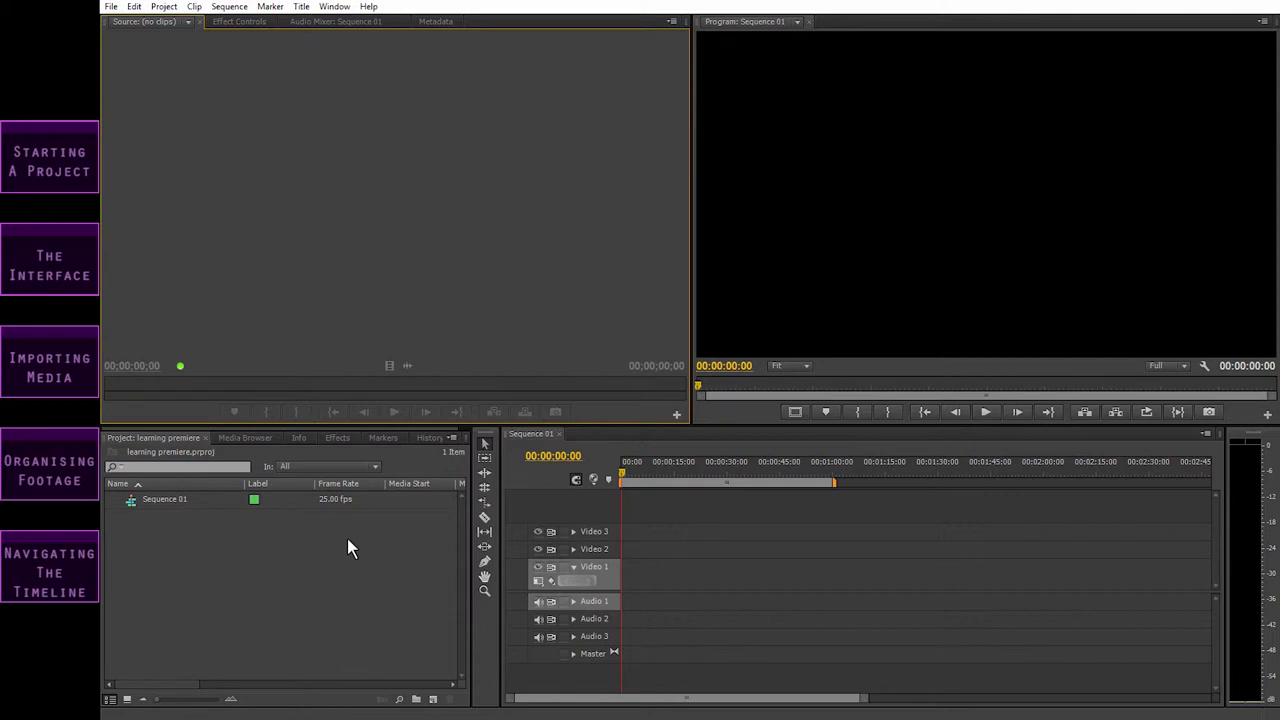
left_click(111, 8)
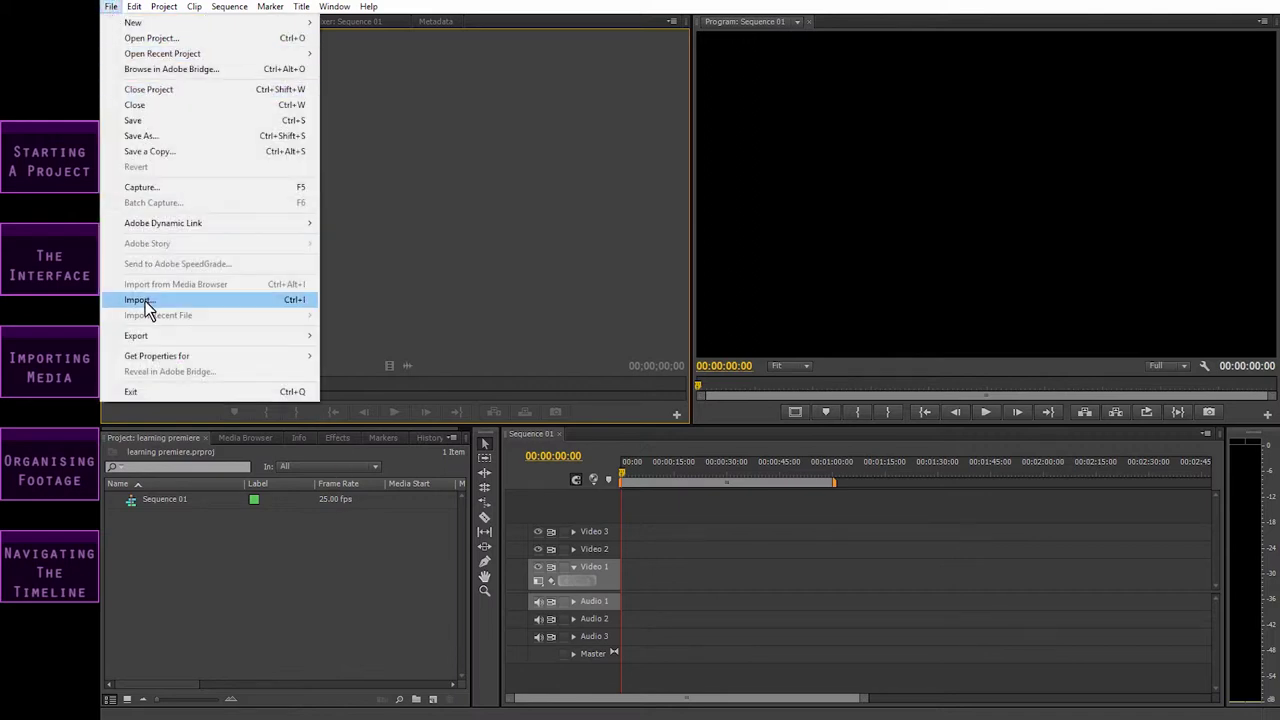
left_click(140, 300)
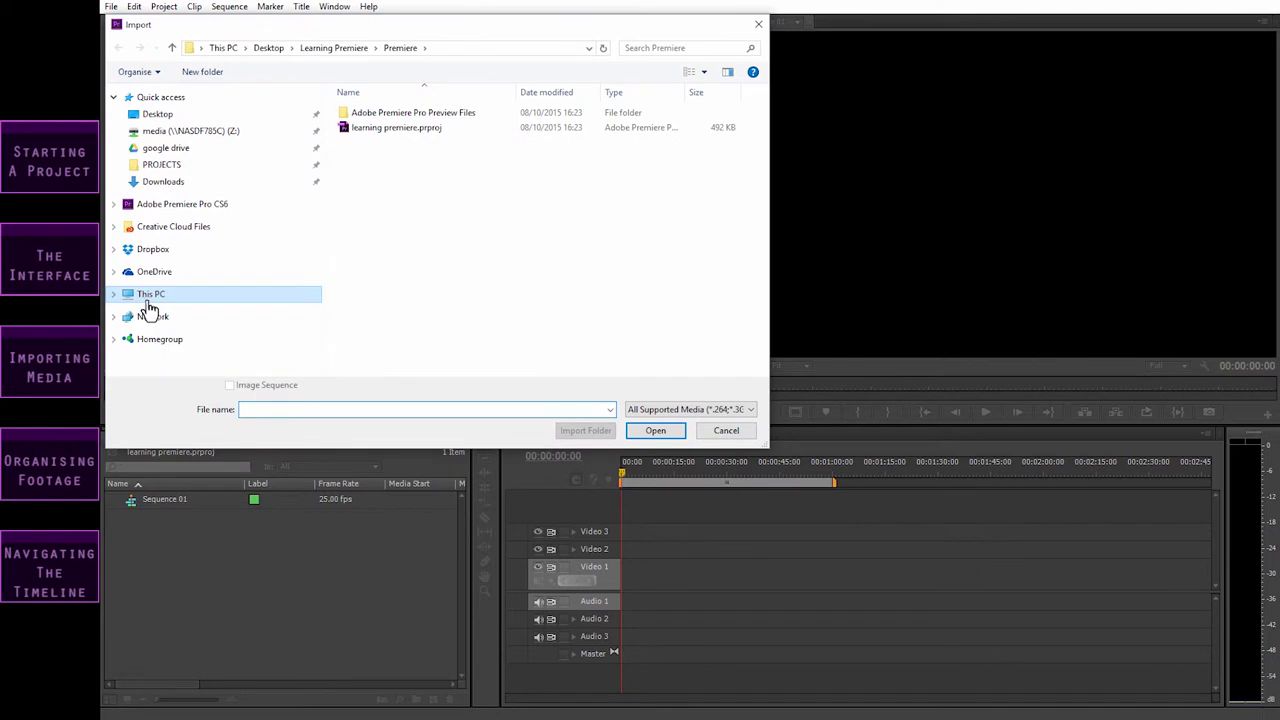
left_click(156, 117)
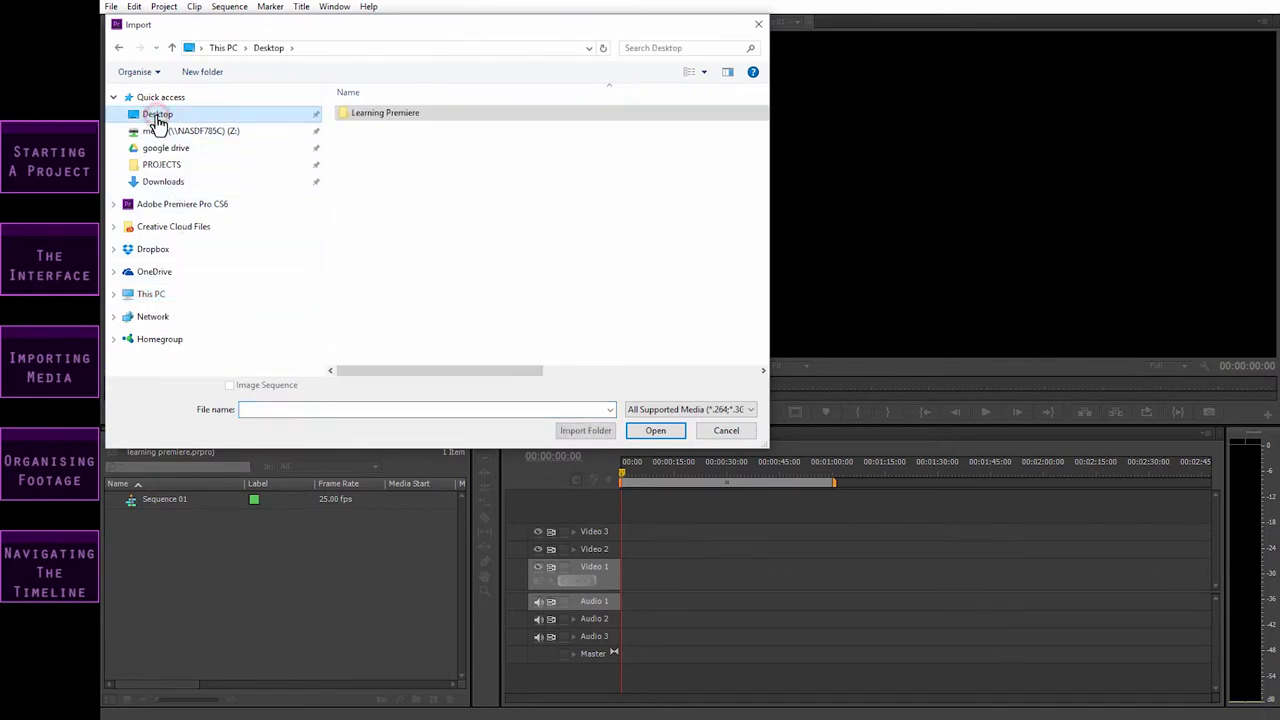
double_click(380, 117)
double_click(380, 115)
left_click(730, 433)
Start importing media into the project and browse to the Footage folder inside Learning Premiere on the Desktop.
left_click(330, 575)
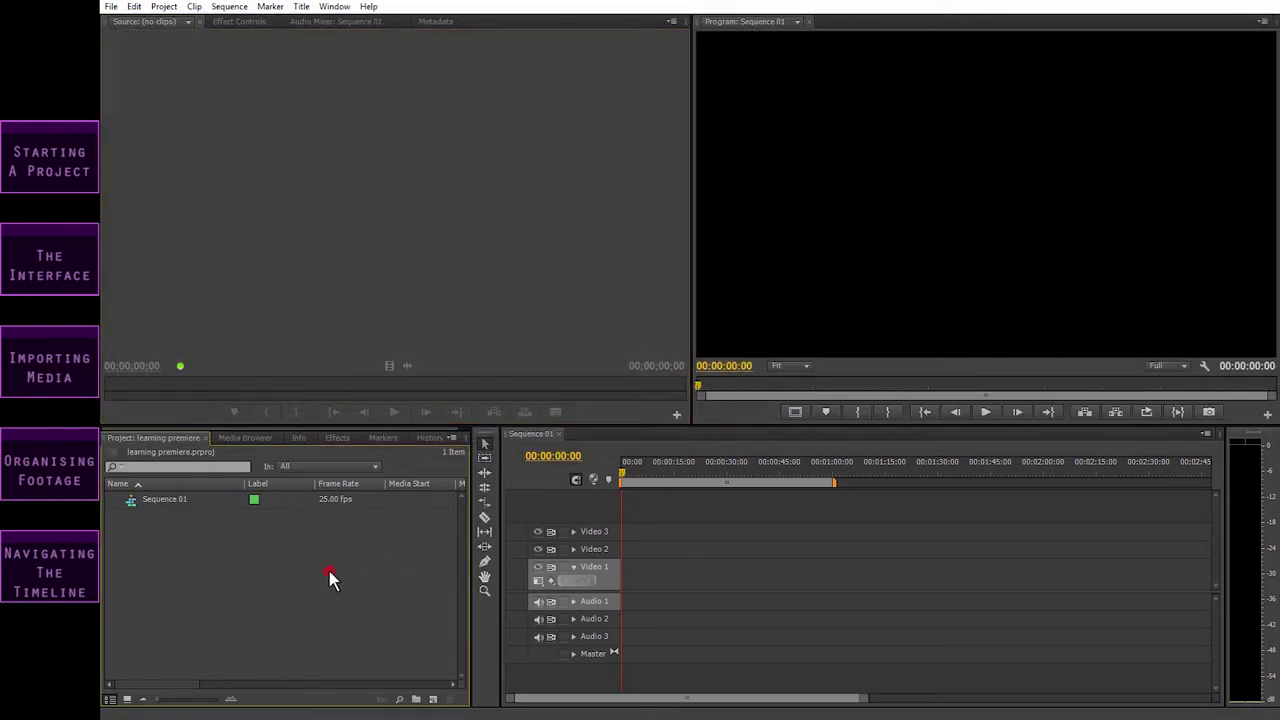
right_click(329, 571)
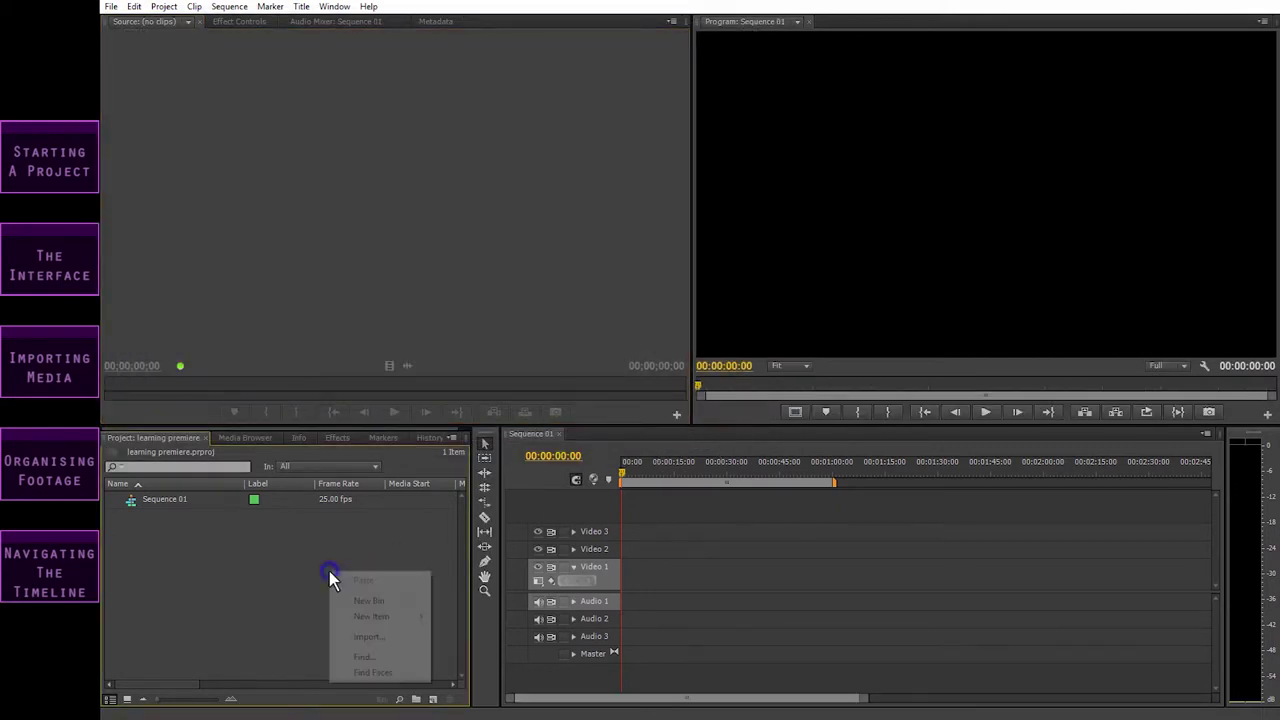
left_click(389, 636)
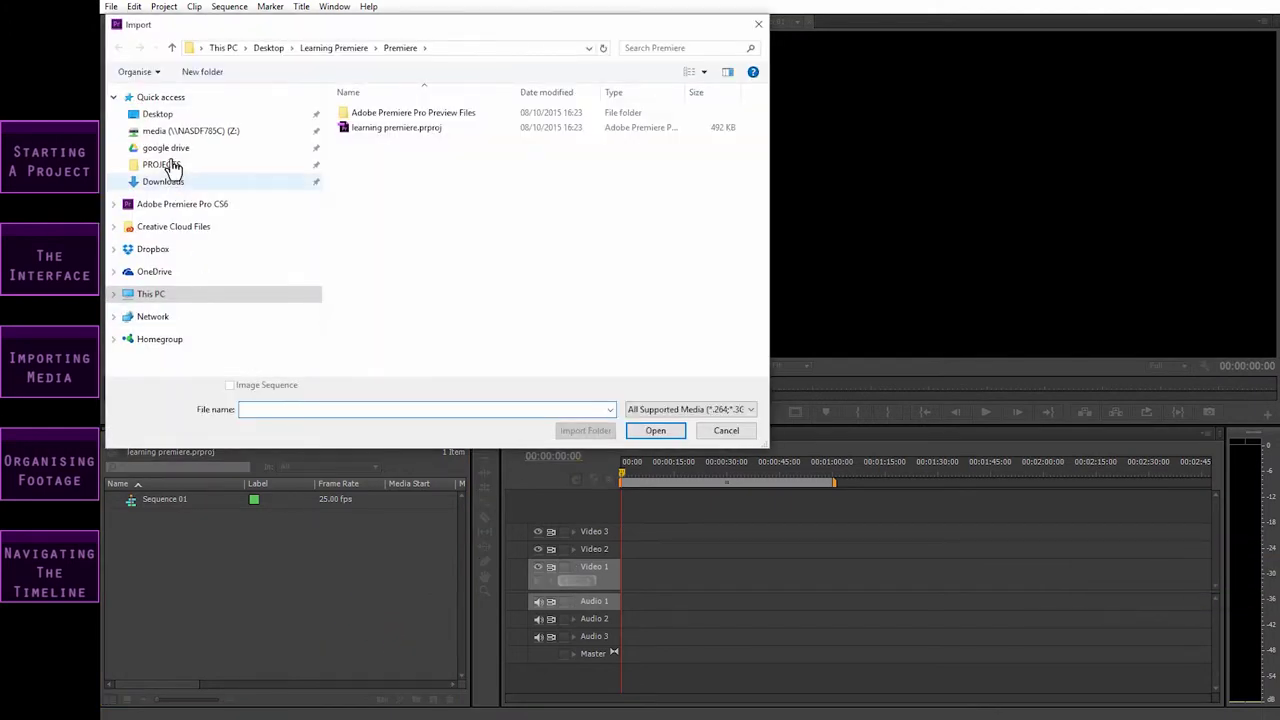
left_click(157, 114)
double_click(363, 114)
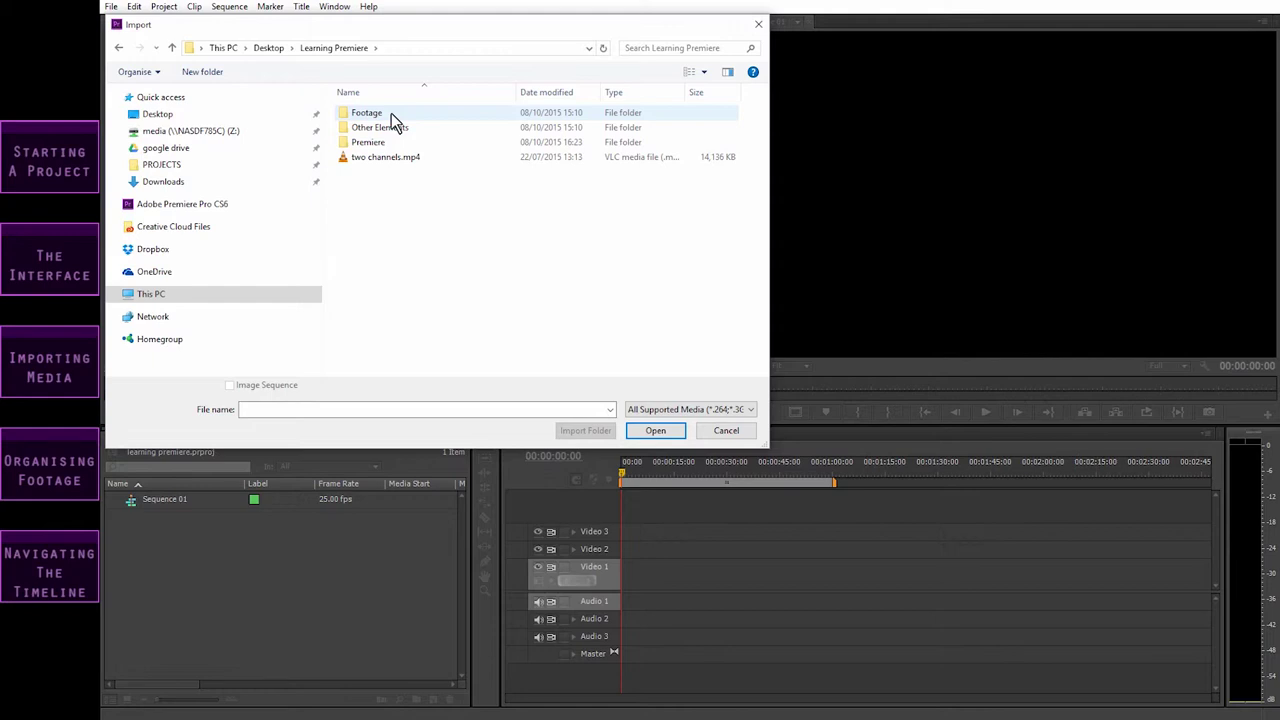
double_click(391, 113)
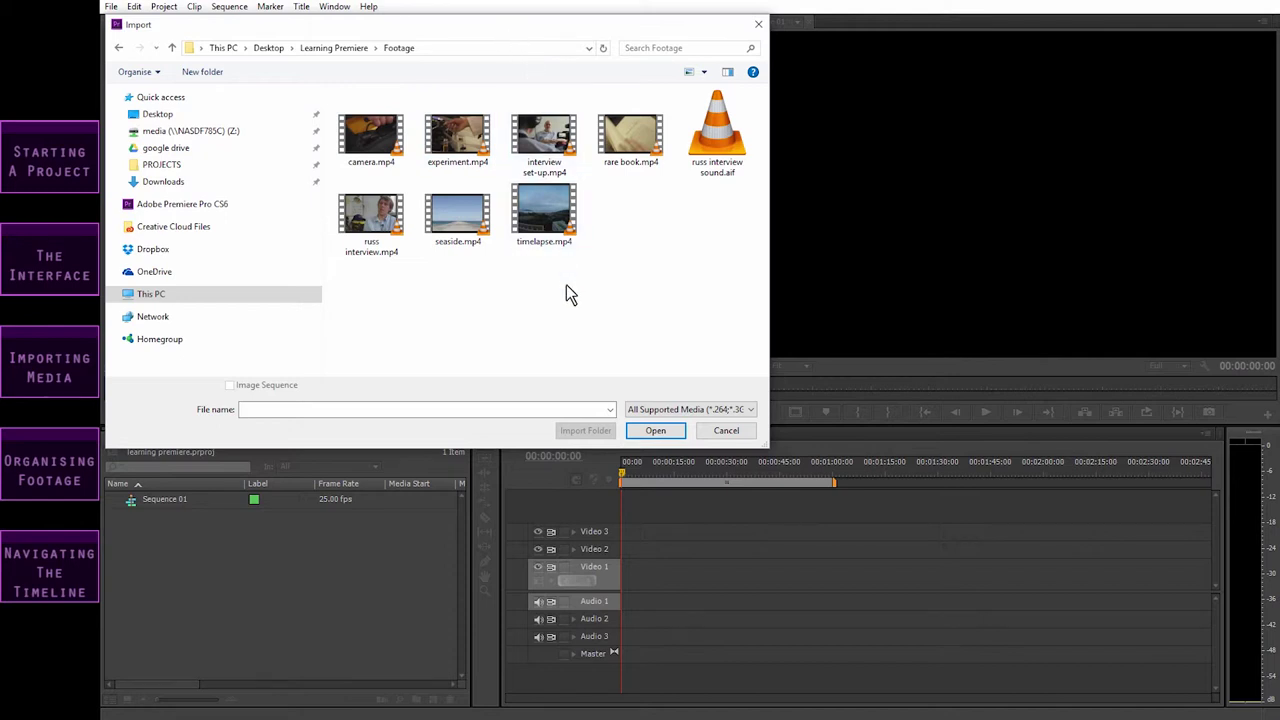
Import all eight media files from the Footage folder, including the video clips and the .aif interview sound.
left_click(374, 143)
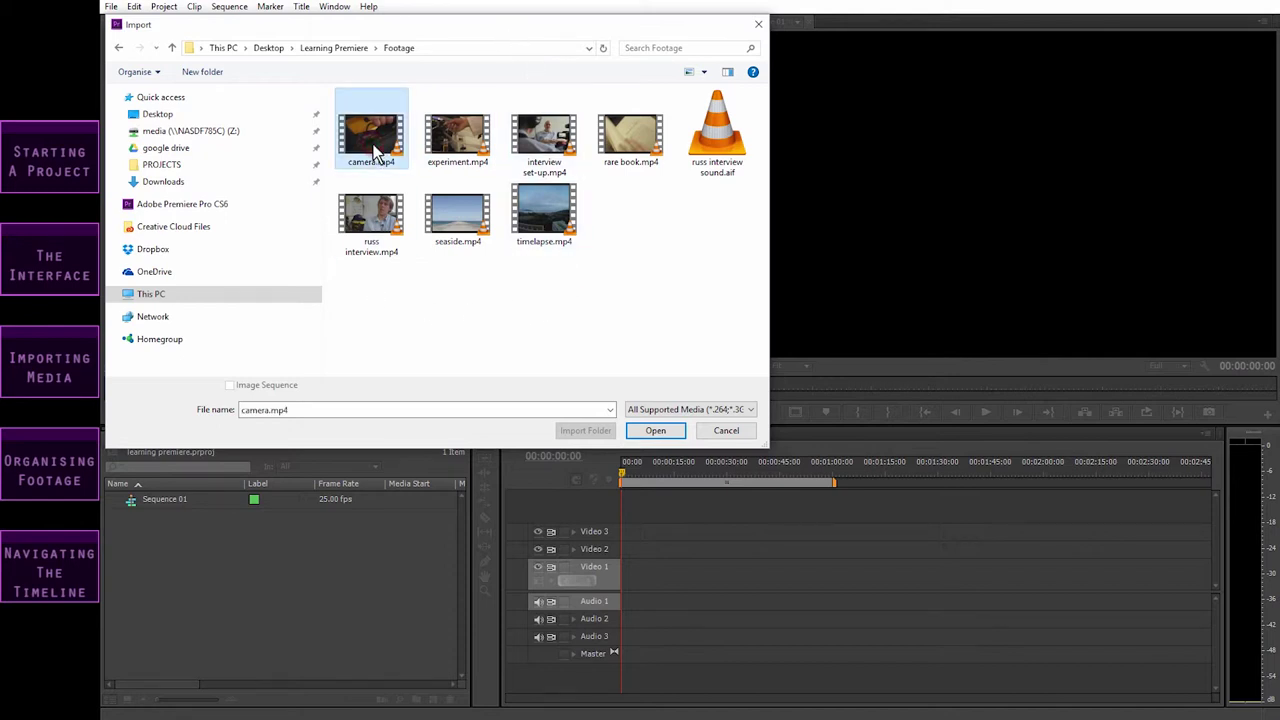
left_click(448, 145, "ctrl")
left_click(532, 140, "ctrl")
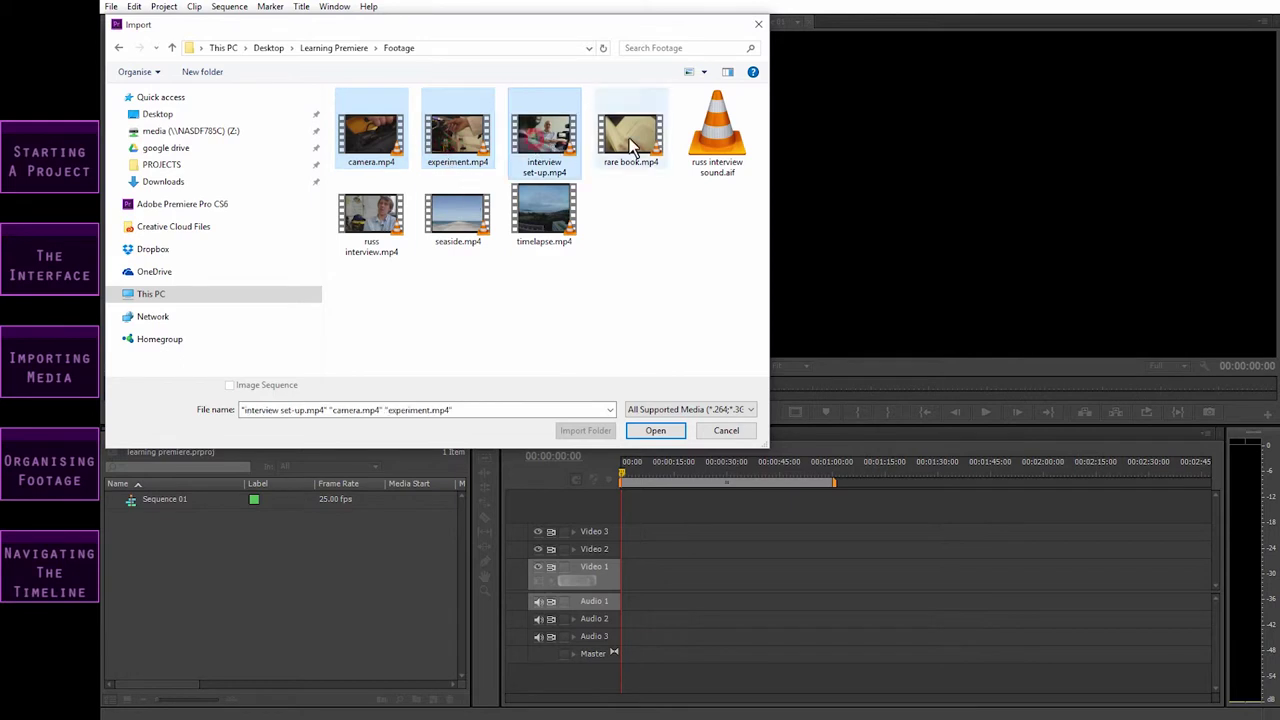
left_click(632, 148, "ctrl")
left_click(700, 163, "ctrl")
left_click(377, 220, "ctrl")
left_click(462, 236, "ctrl")
left_click(558, 210, "ctrl")
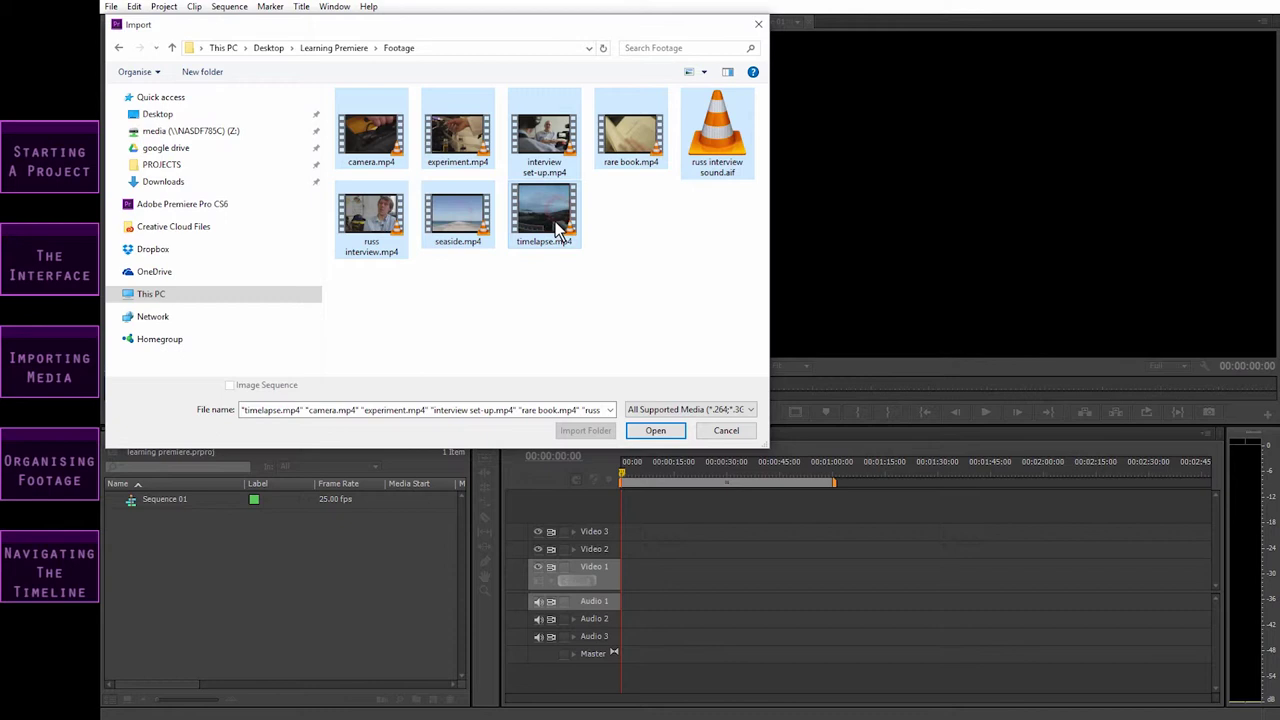
left_click(655, 432)
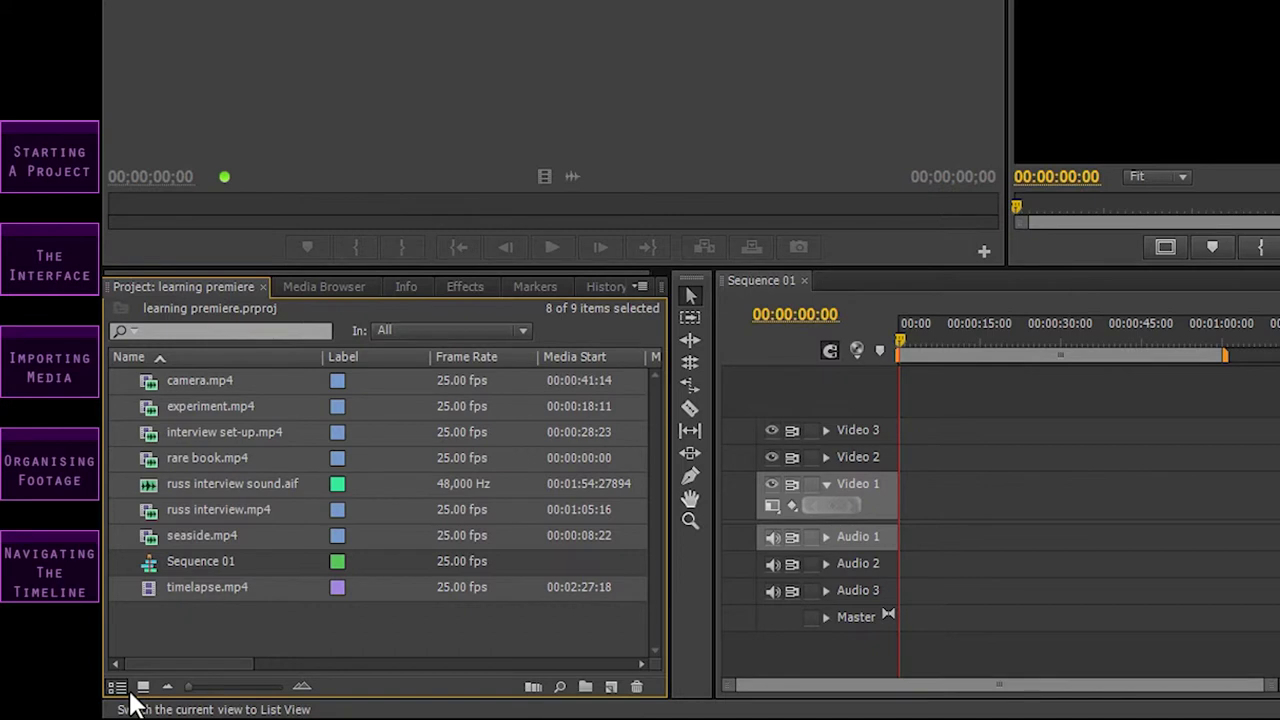
Compare the list and icon views of the imported clips, previewing experiment.mp4 as a thumbnail, and return to List View.
left_click(138, 689)
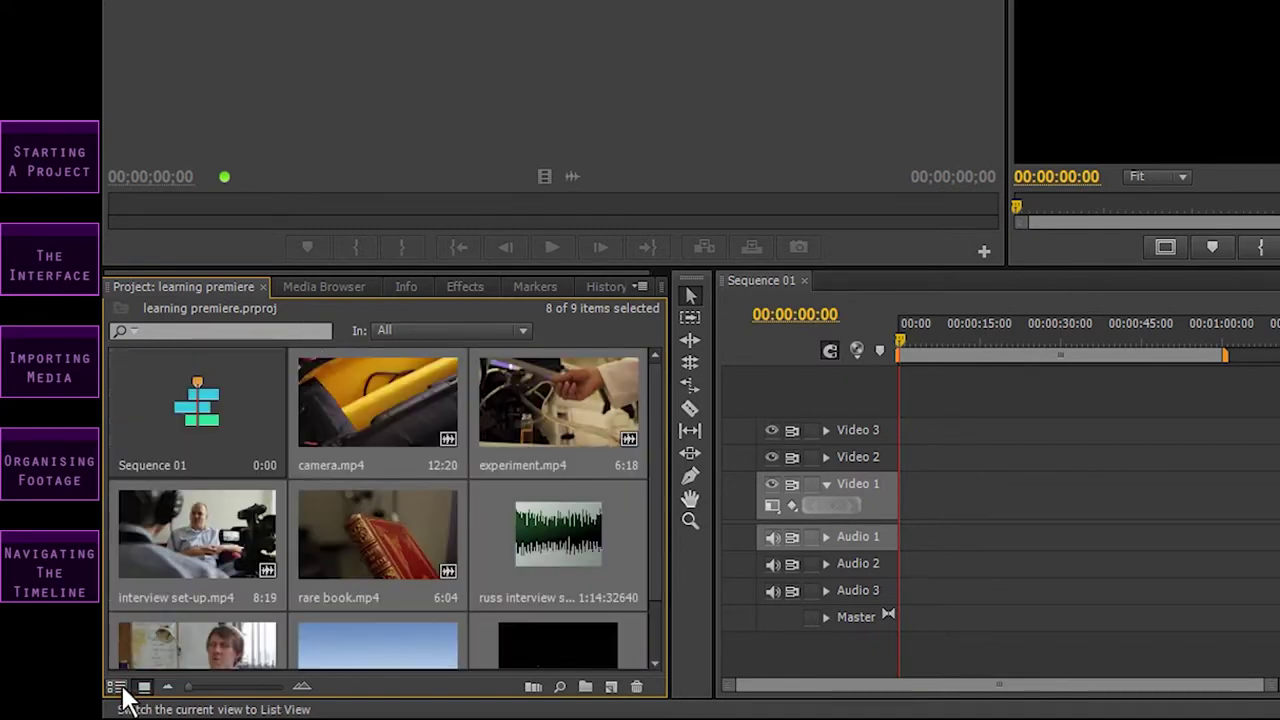
left_click(117, 688)
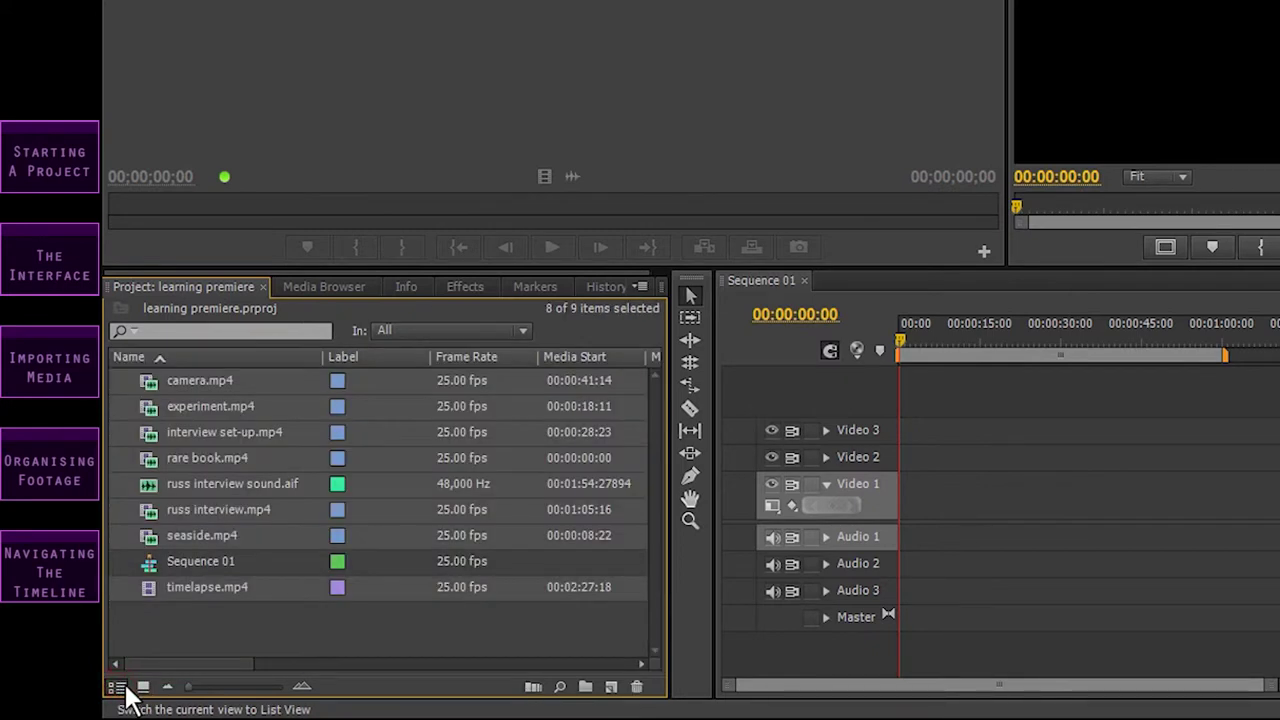
left_click(143, 687)
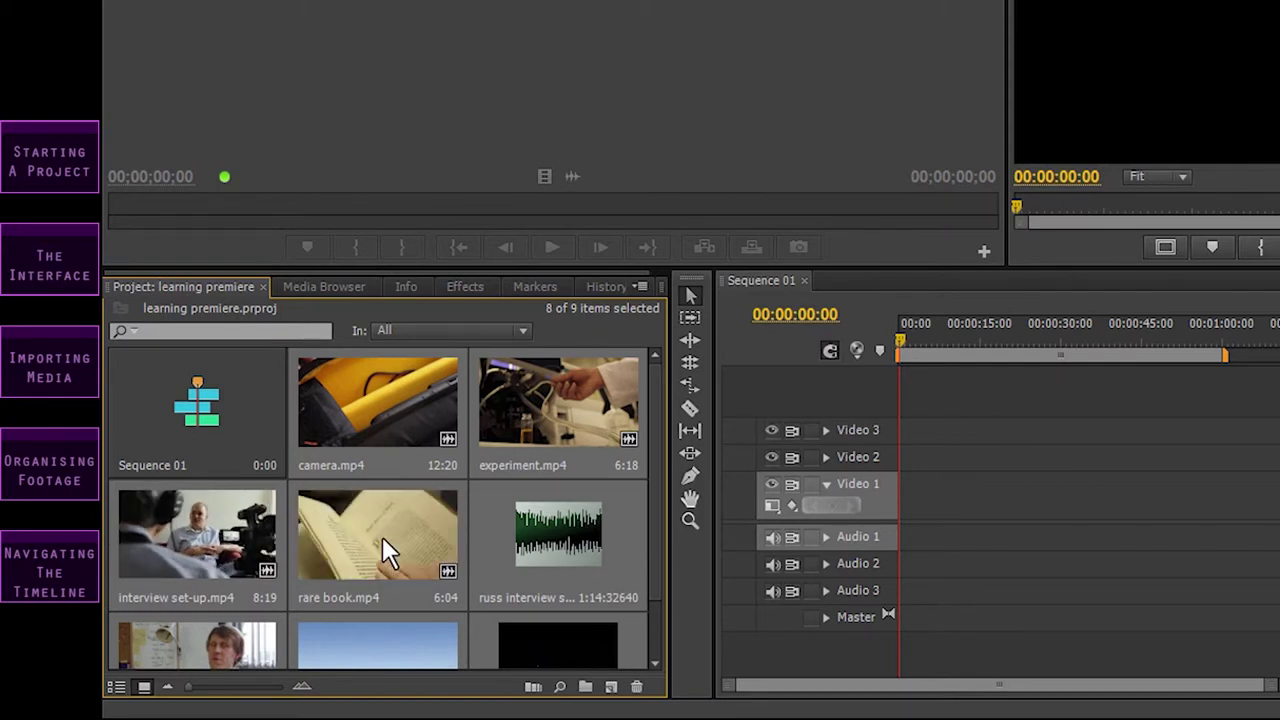
left_click(498, 413)
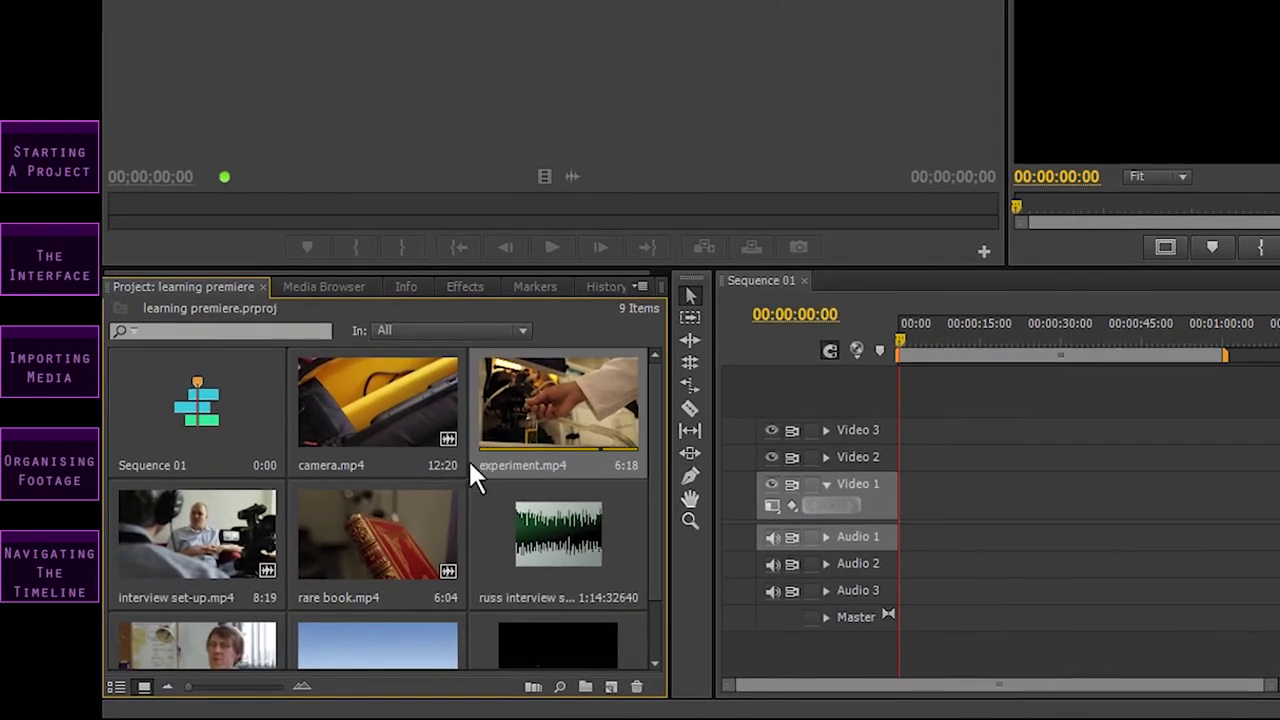
mouse_move(190, 688)
left_mouse_down()
mouse_move(274, 689)
mouse_move(193, 689)
left_mouse_up()
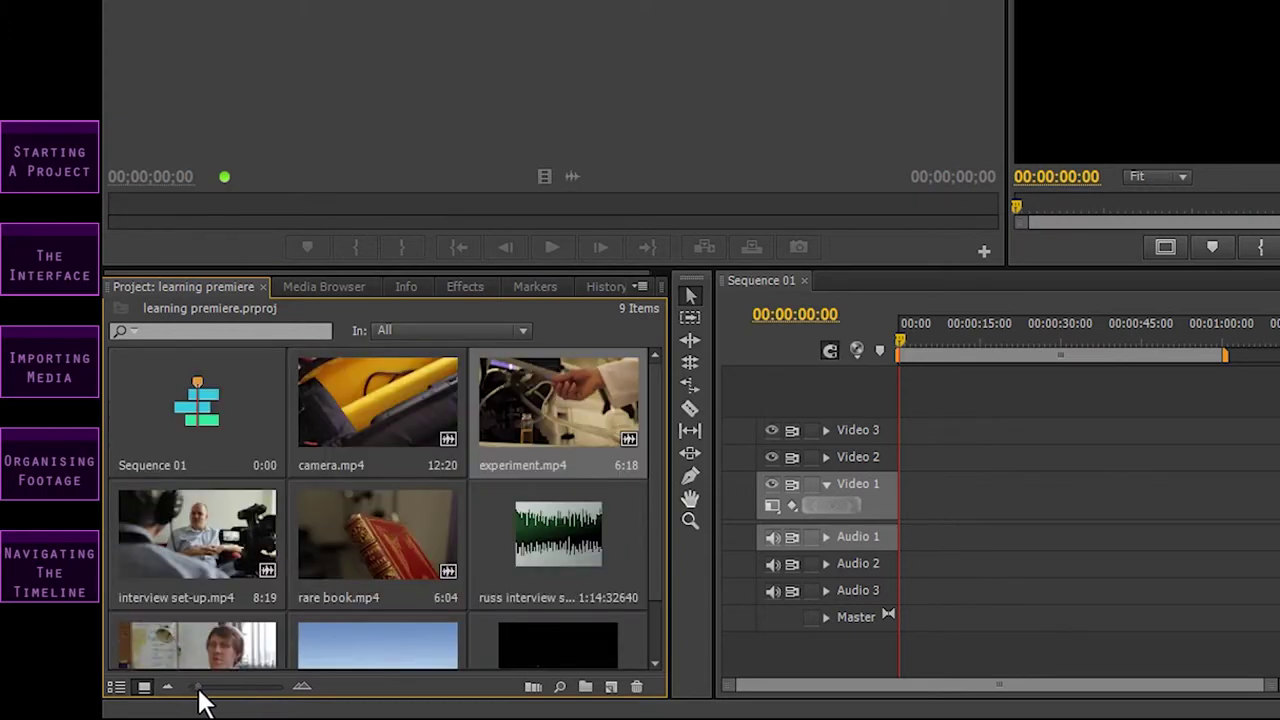
left_click(117, 687)
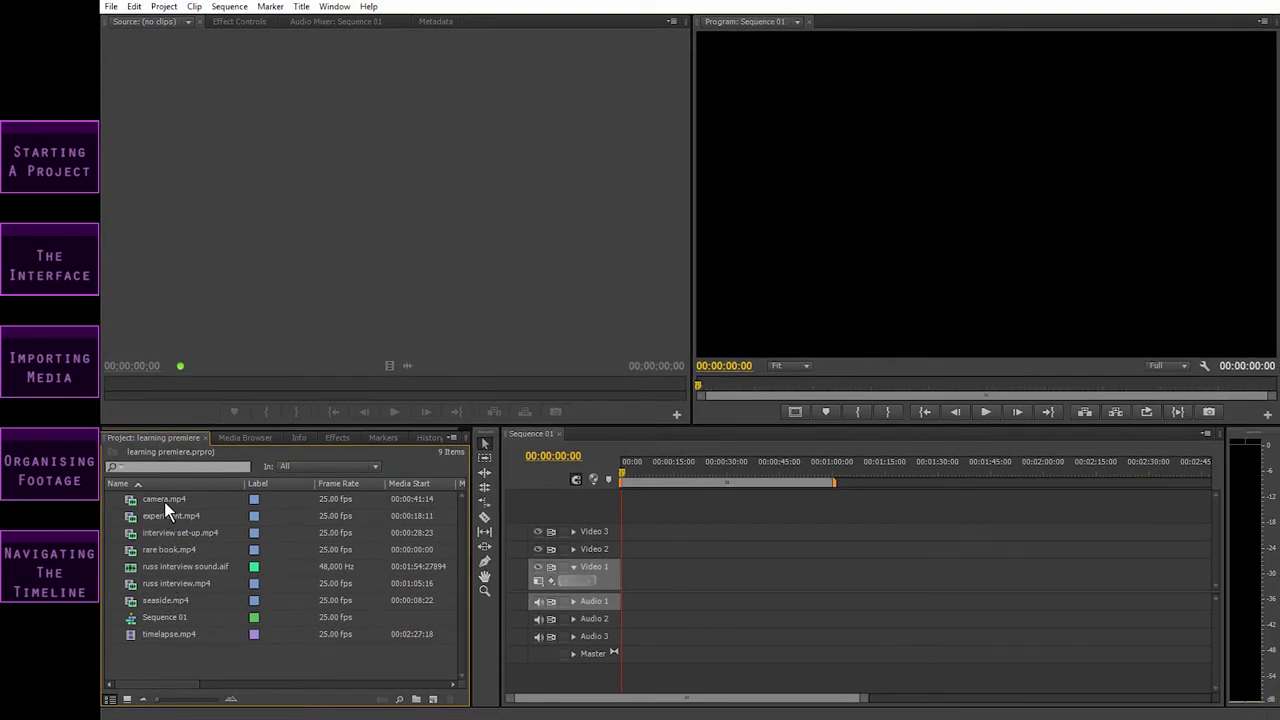
Load camera.mp4 into the Source Monitor, play it for about two seconds and stop playback.
double_click(166, 500)
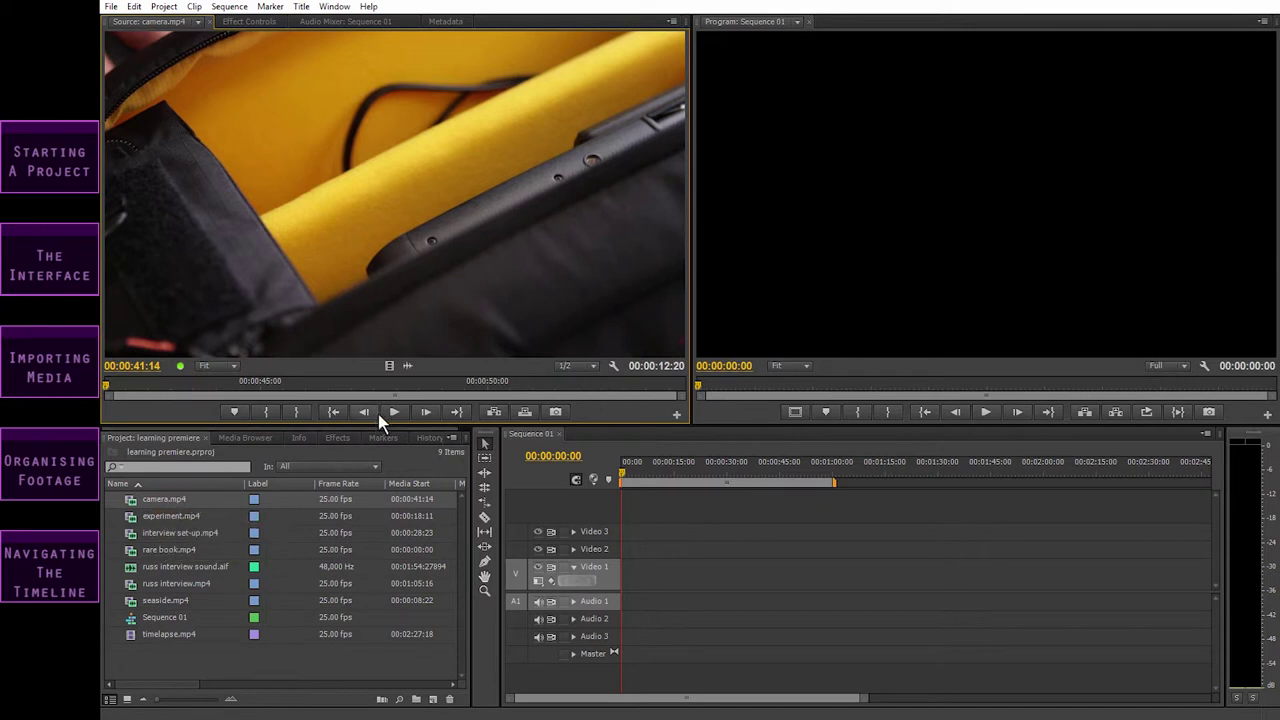
left_click(395, 414)
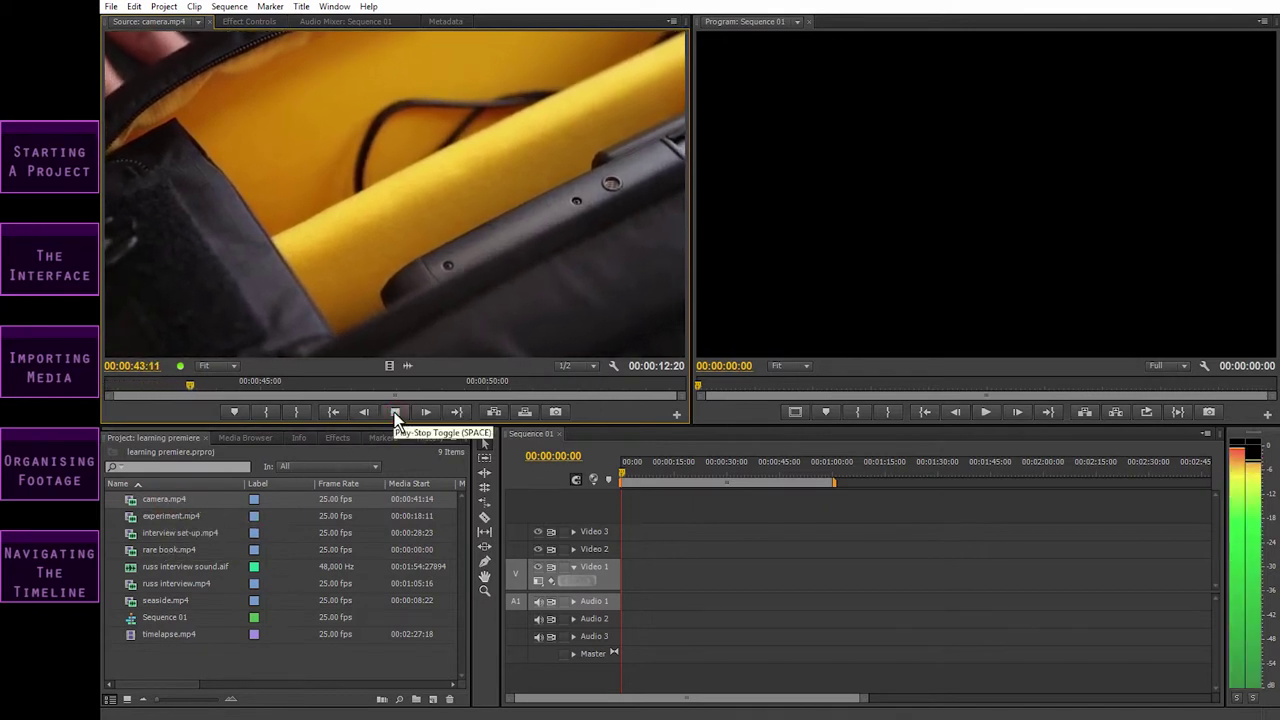
left_click(396, 415)
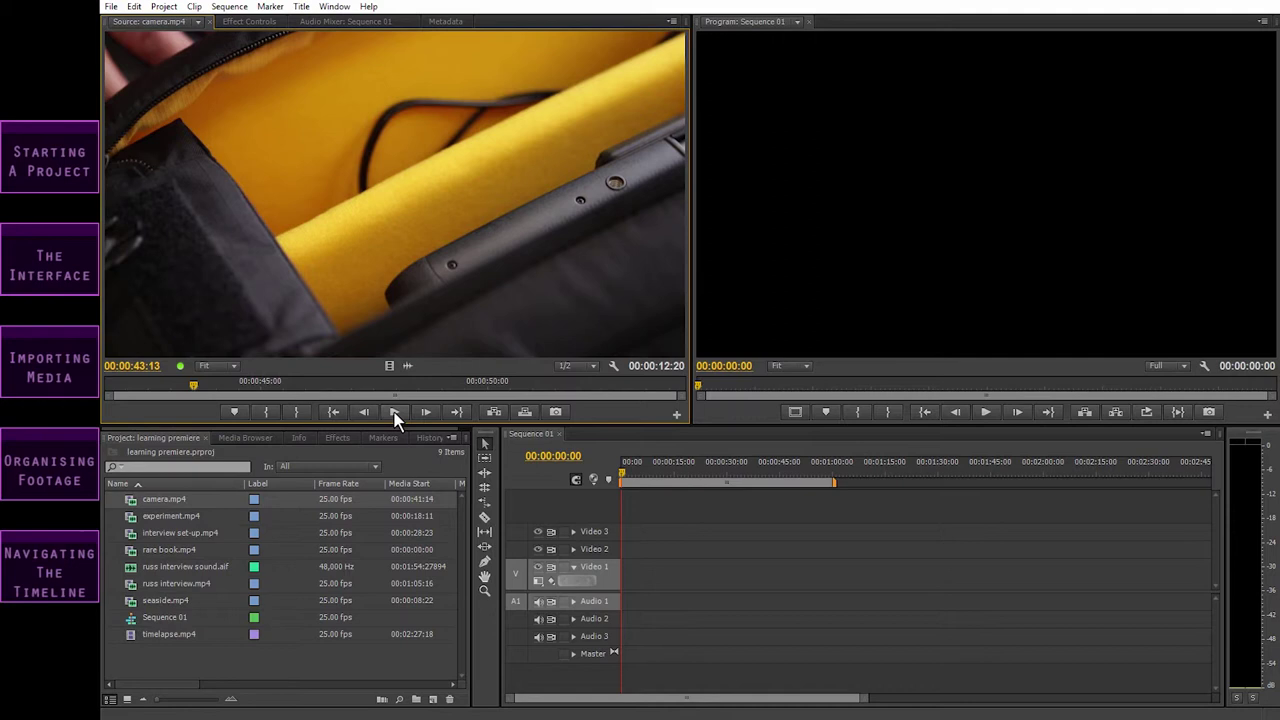
Create a new bin at the project's root and keep its default name.
left_click(156, 443)
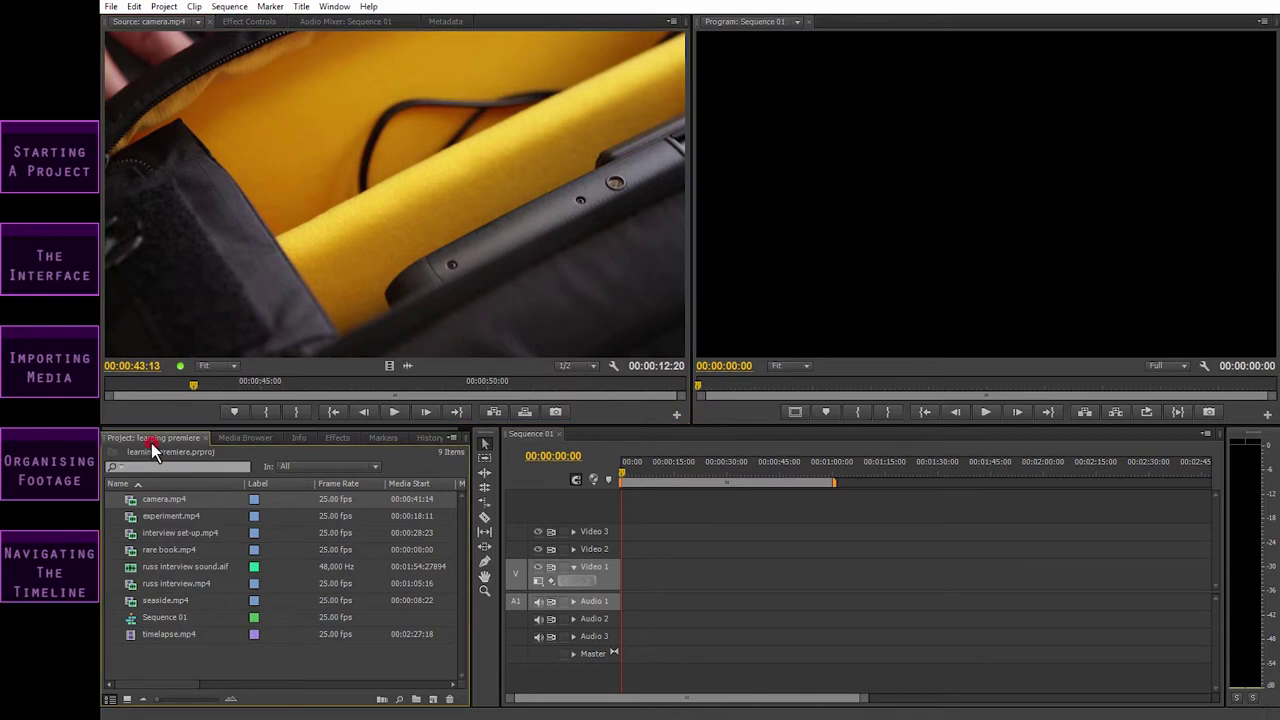
left_click(197, 660)
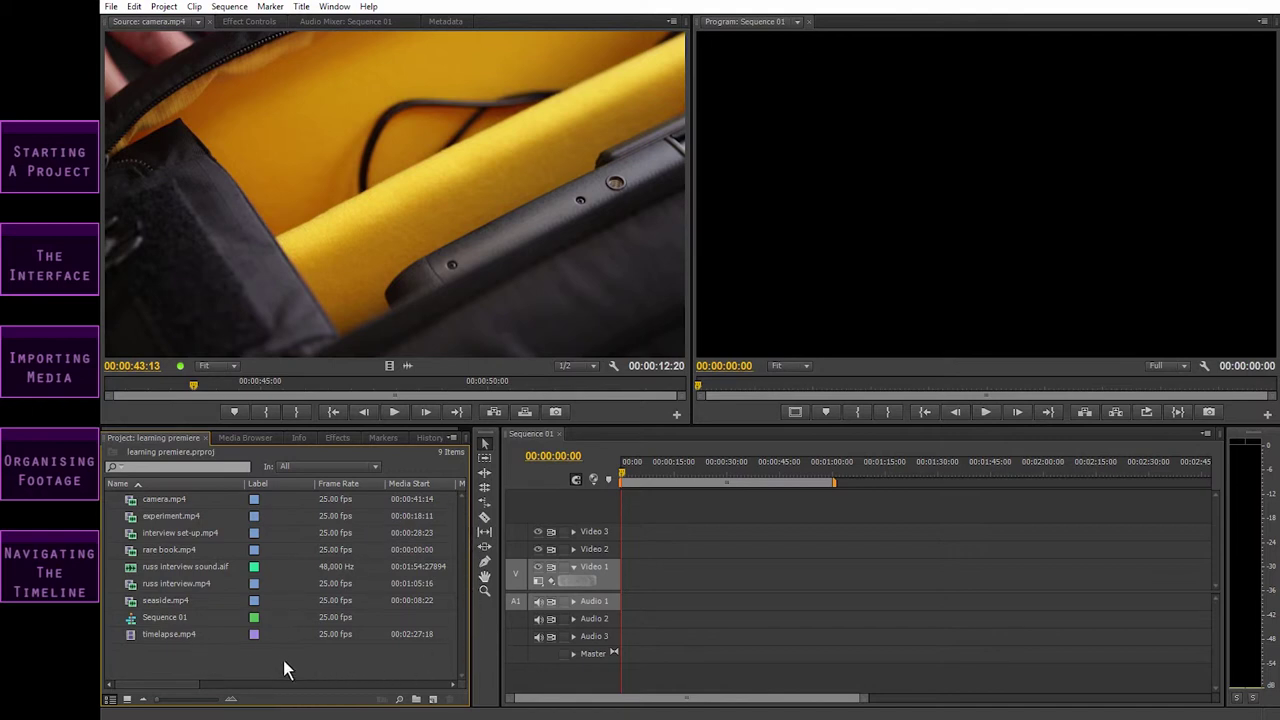
left_click(111, 7)
mouse_move(125, 23)
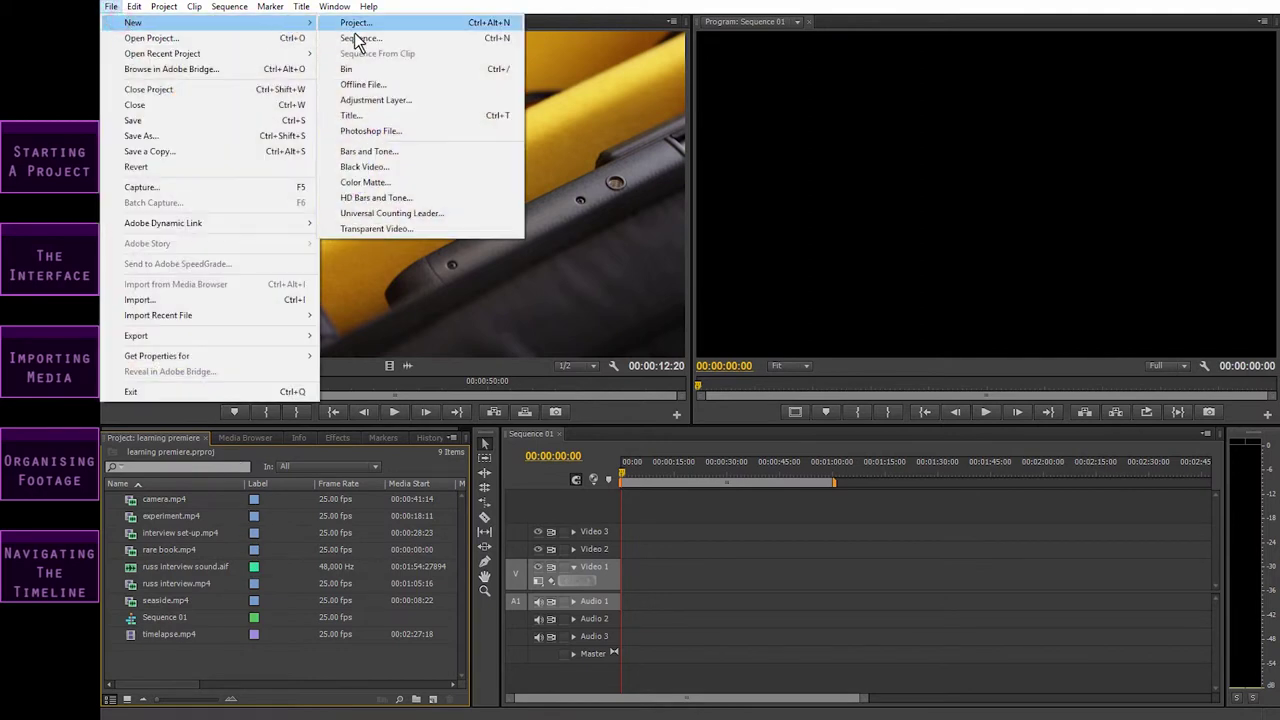
left_click(356, 69)
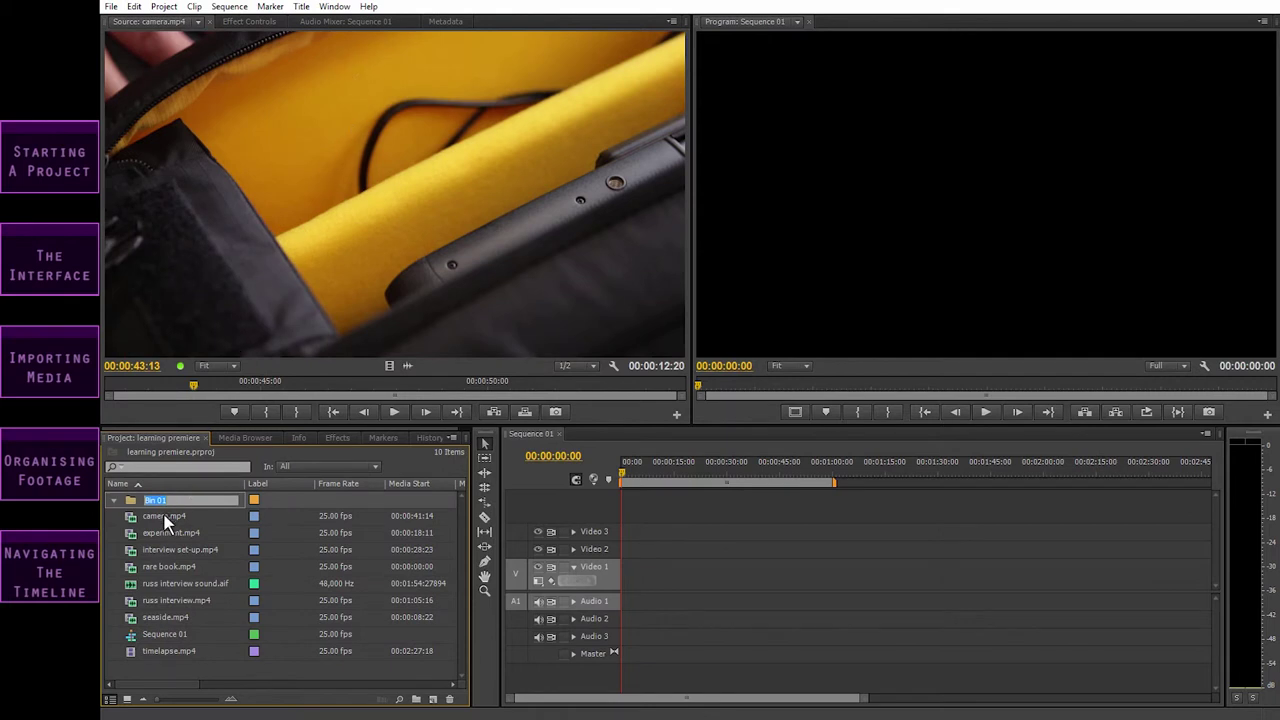
key("Return")
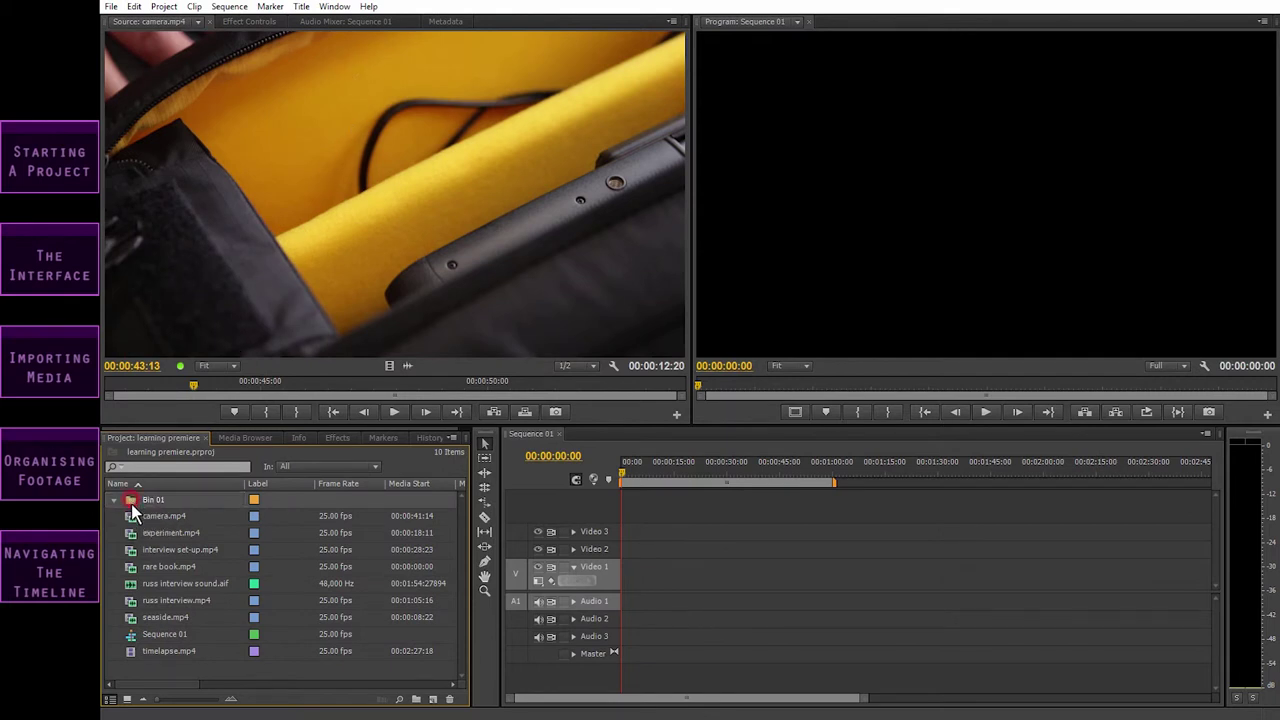
Add a second bin alongside the first one, keeping its default name as well.
left_click(153, 673)
right_click(154, 678)
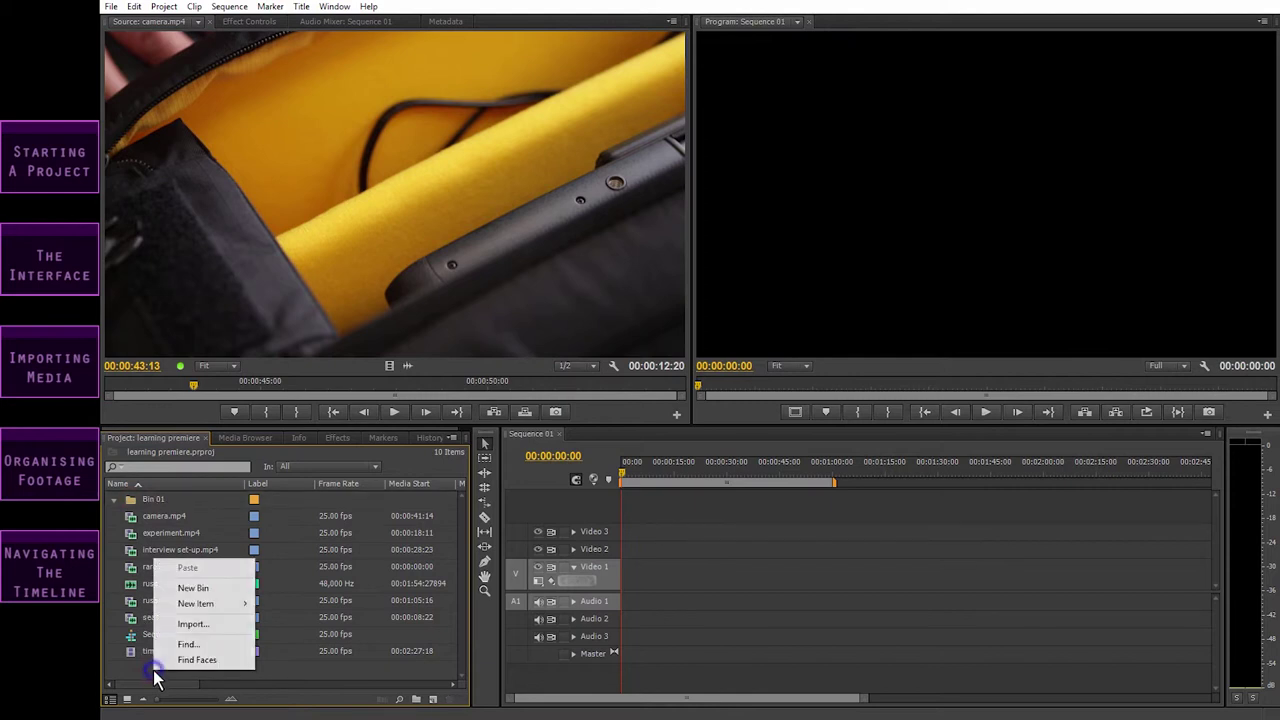
left_click(195, 590)
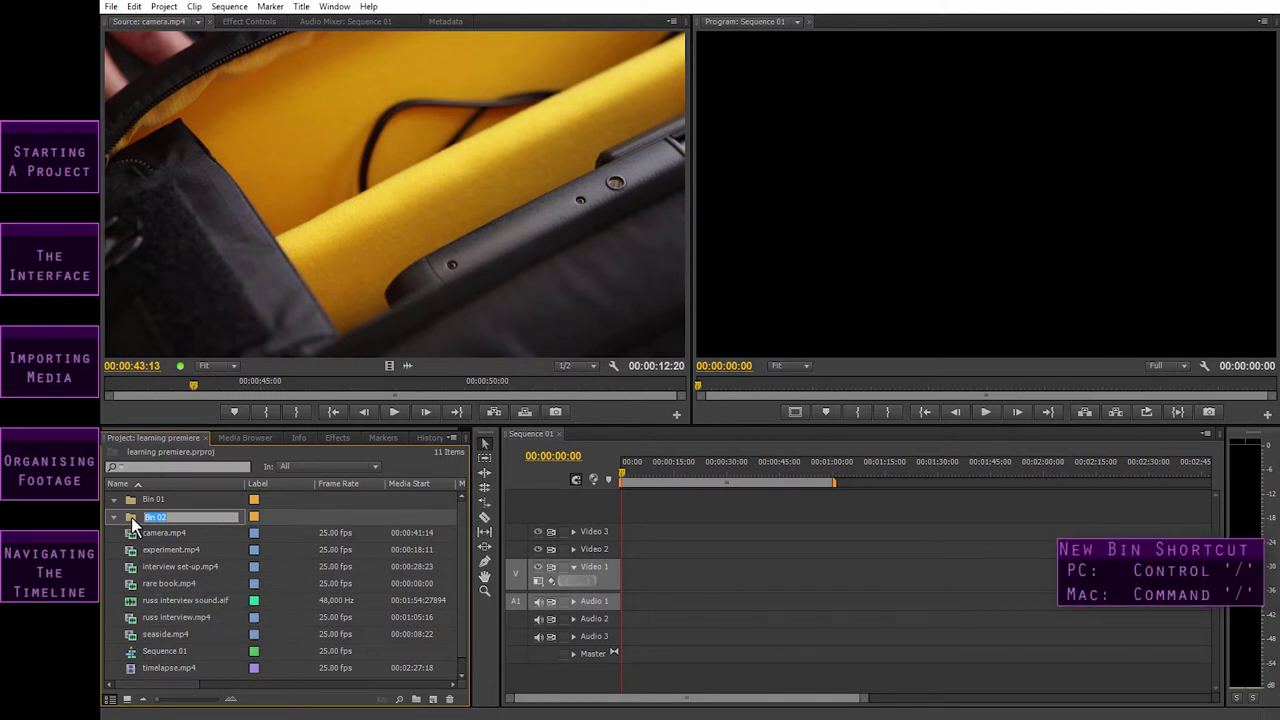
key("Return")
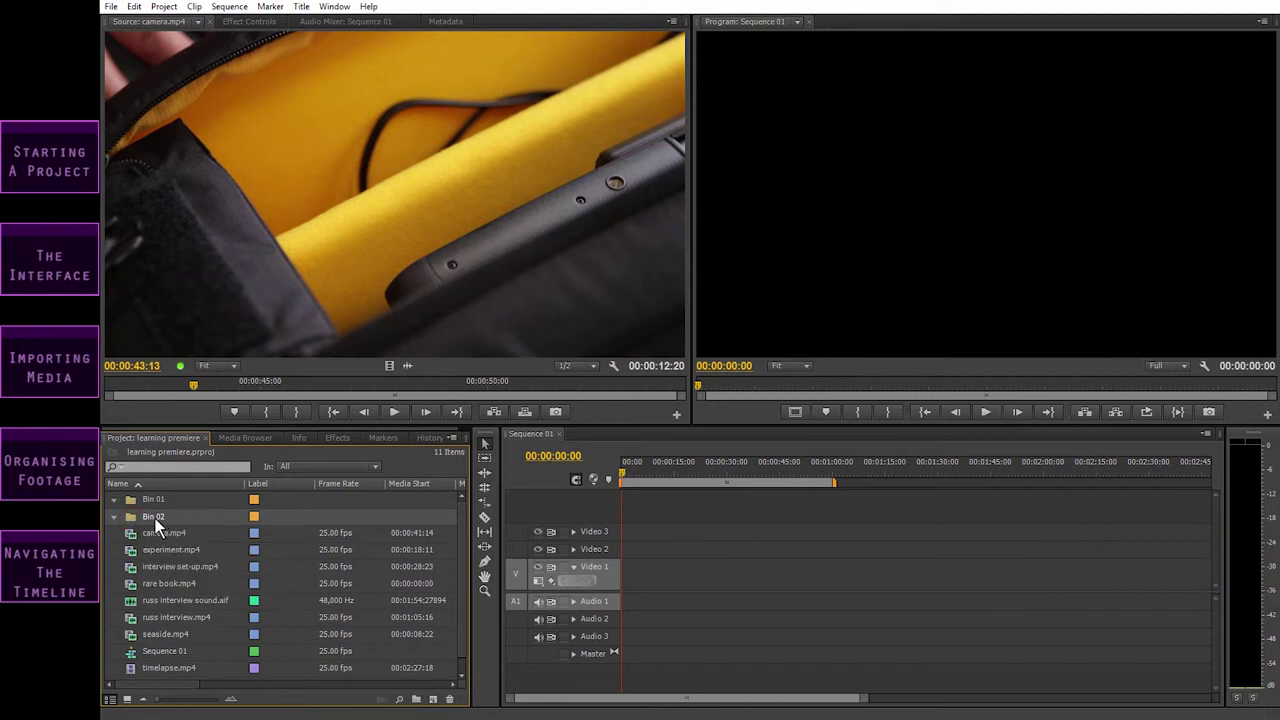
Rename the second bin, Bin 02, as Footage.
left_click(155, 518)
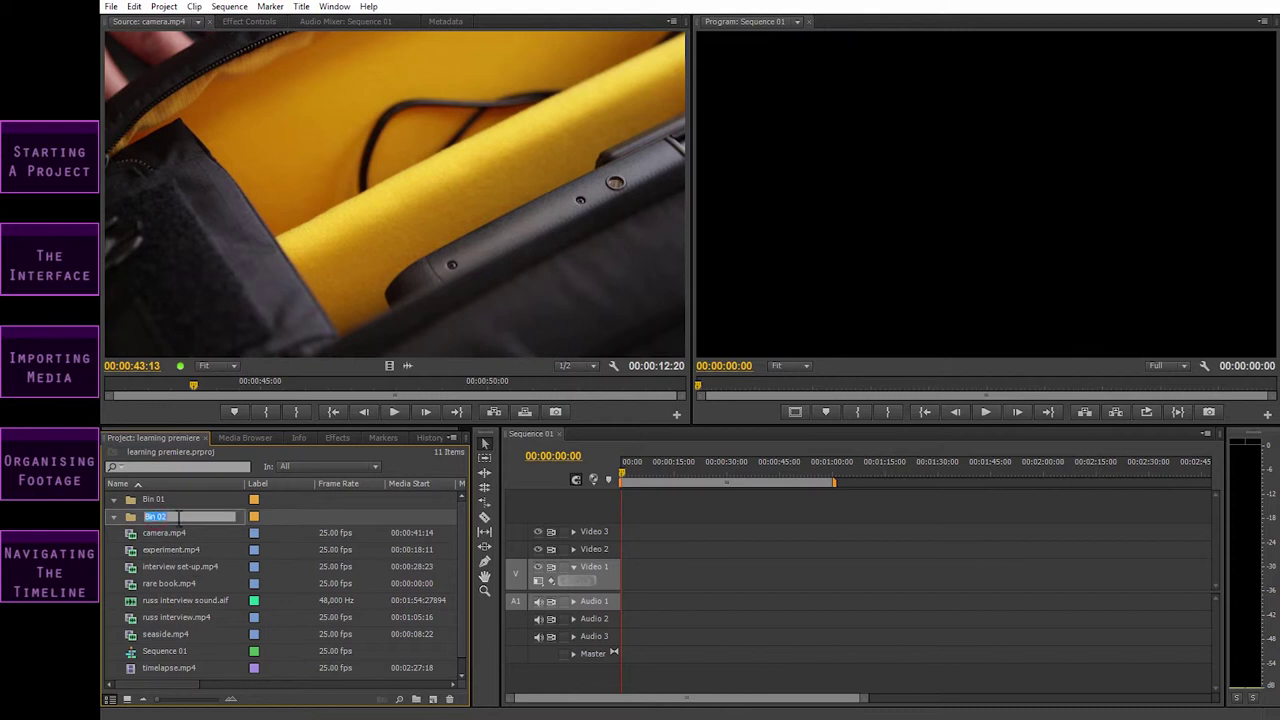
type("Footage")
key("Tab")
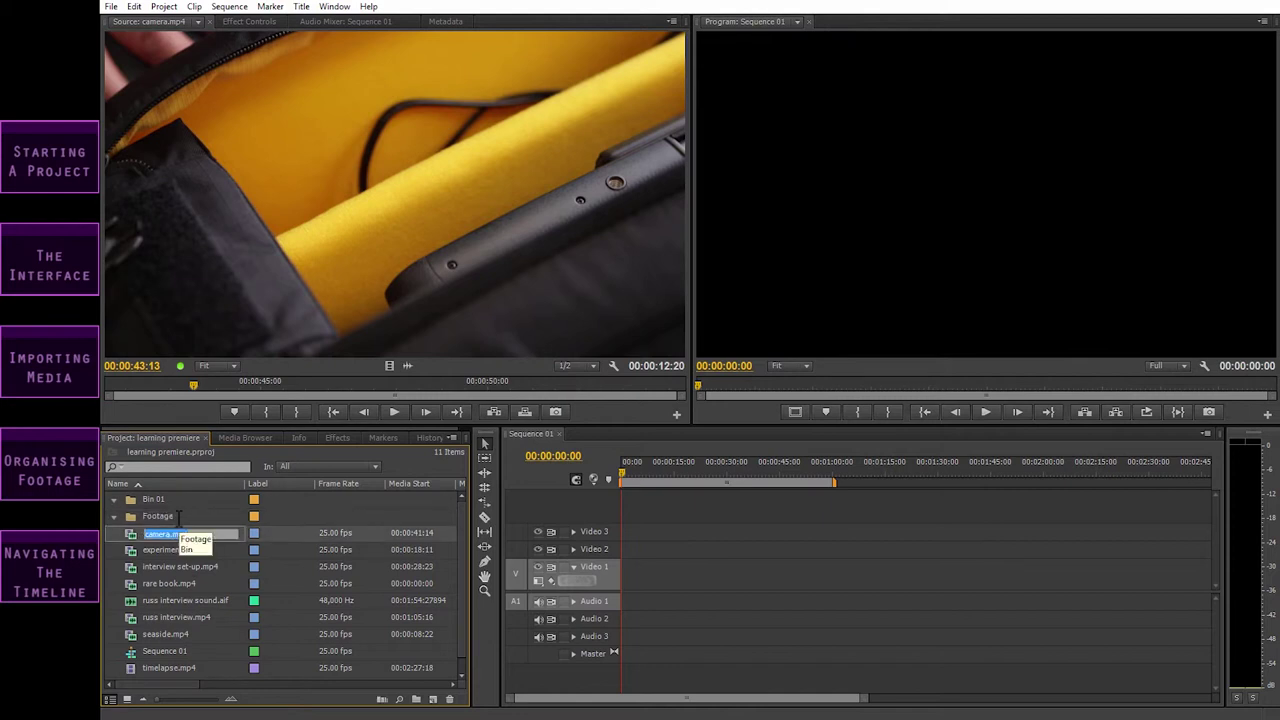
Rename the first bin, Bin 01, as Sequences.
left_click(158, 500)
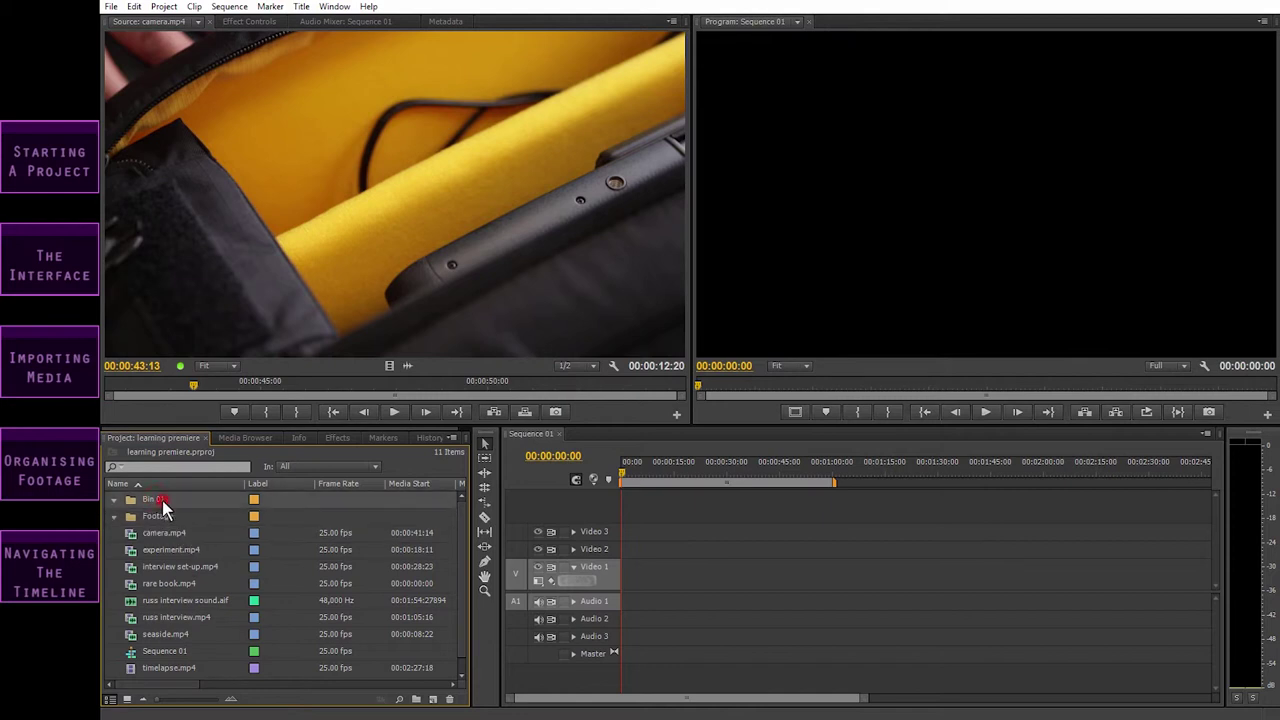
left_click(160, 500)
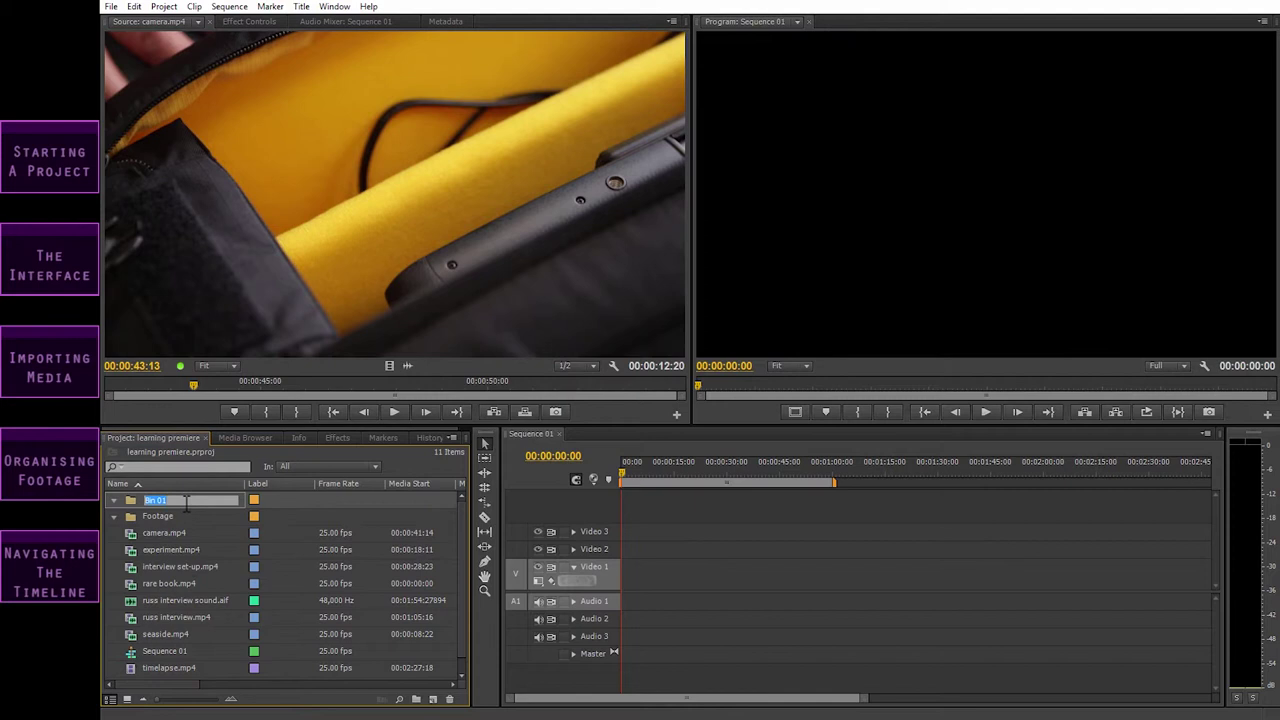
type("Sequences")
key("Return")
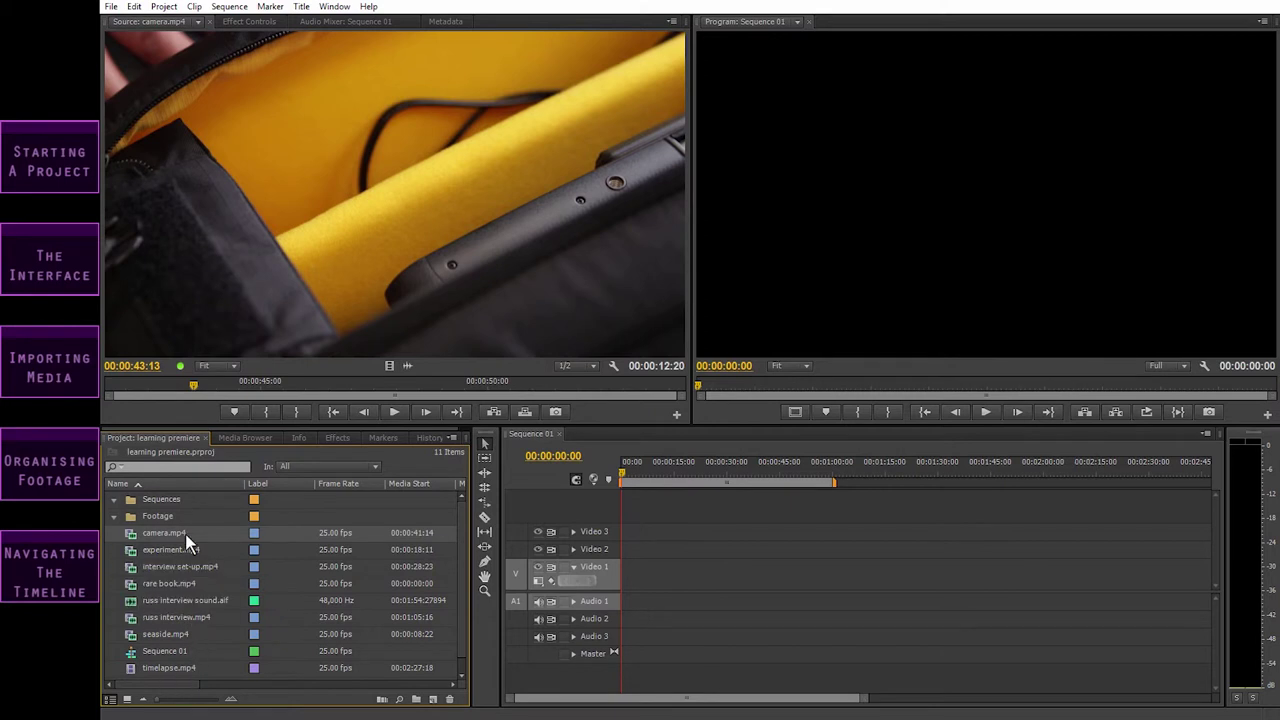
Import the whole Other Elements folder from the Learning Premiere folder as a bin at the project's root and expand it.
mouse_move(186, 534)
right_click(110, 563)
left_click(148, 626)
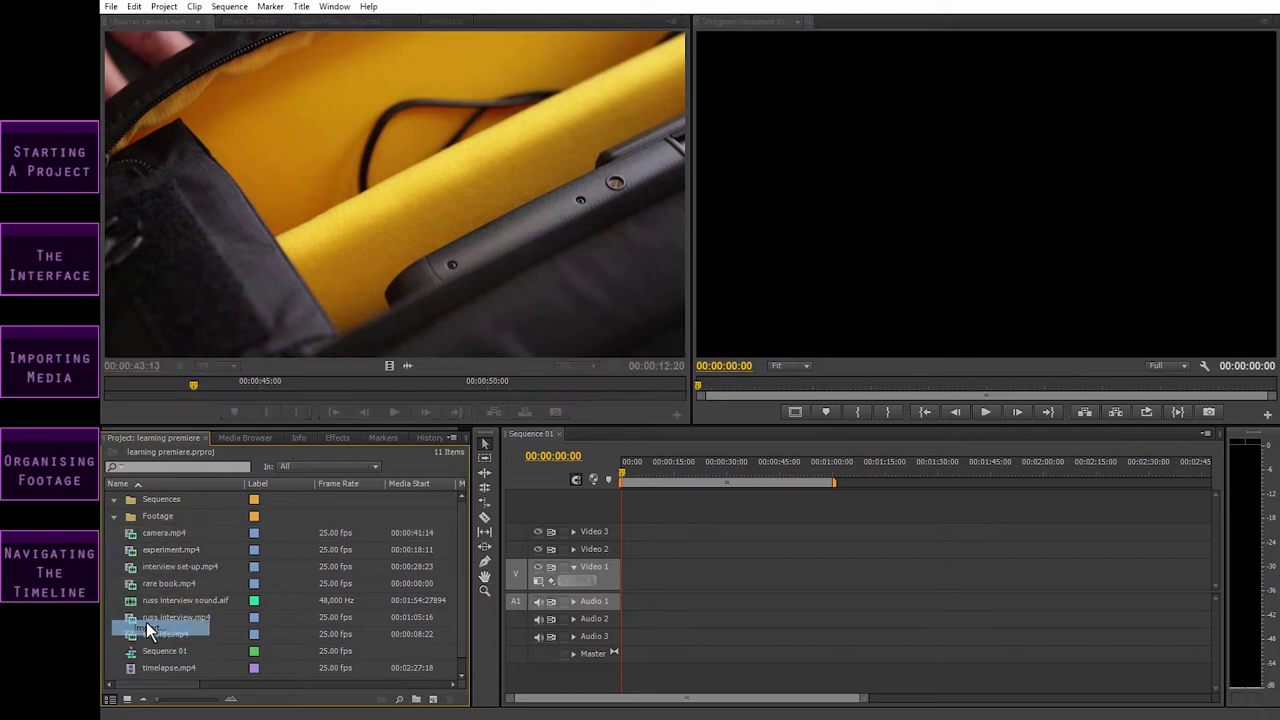
left_click(340, 48)
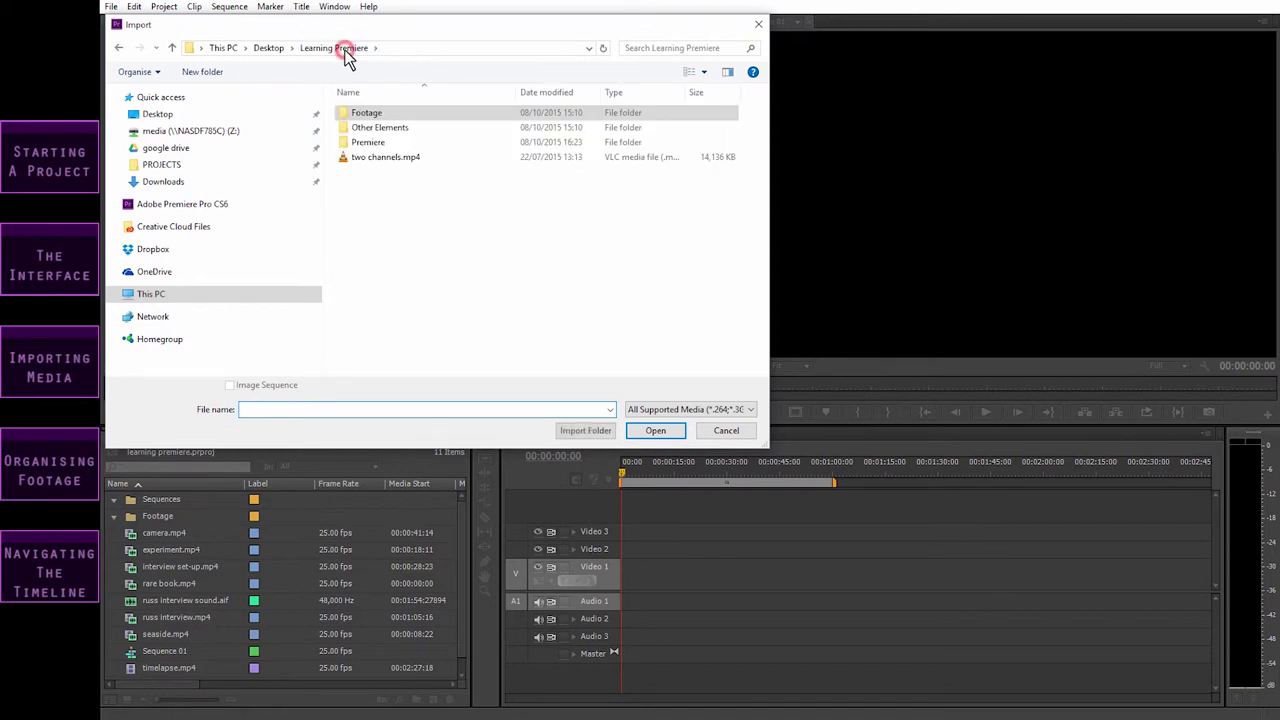
left_click_drag(346, 21, 380, 27)
left_click_drag(447, 53, 450, 52)
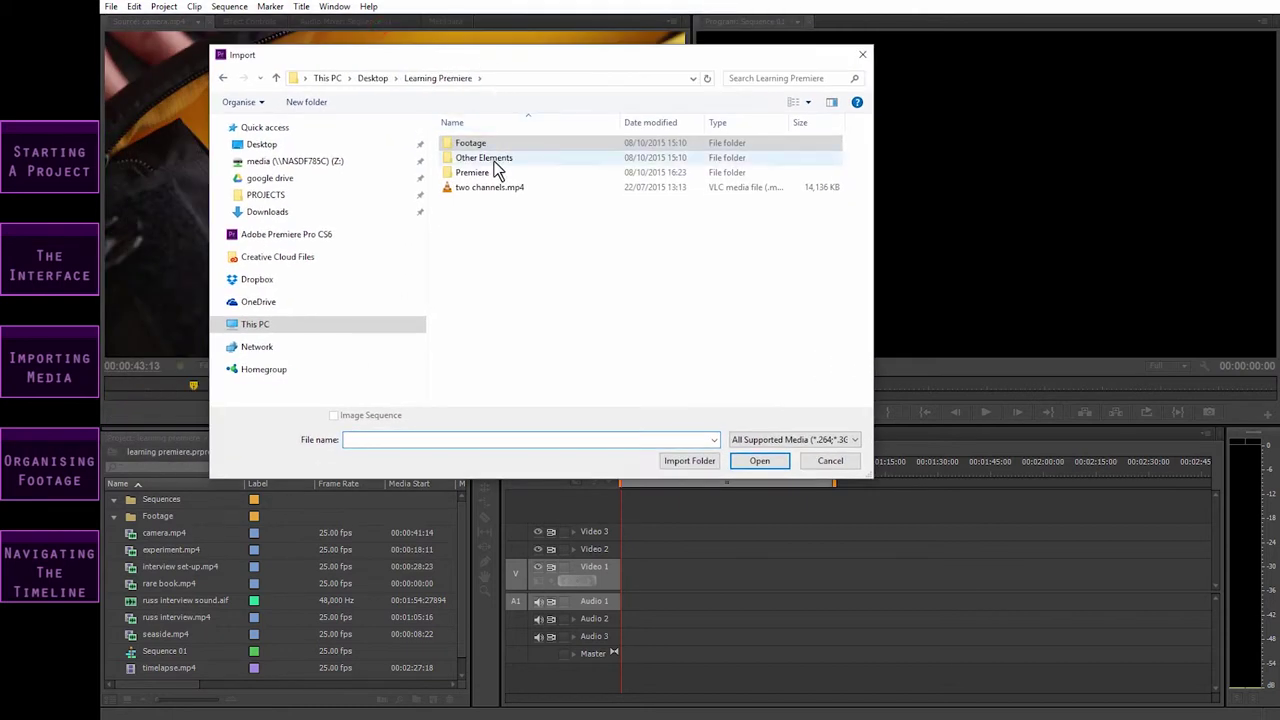
left_click(487, 160)
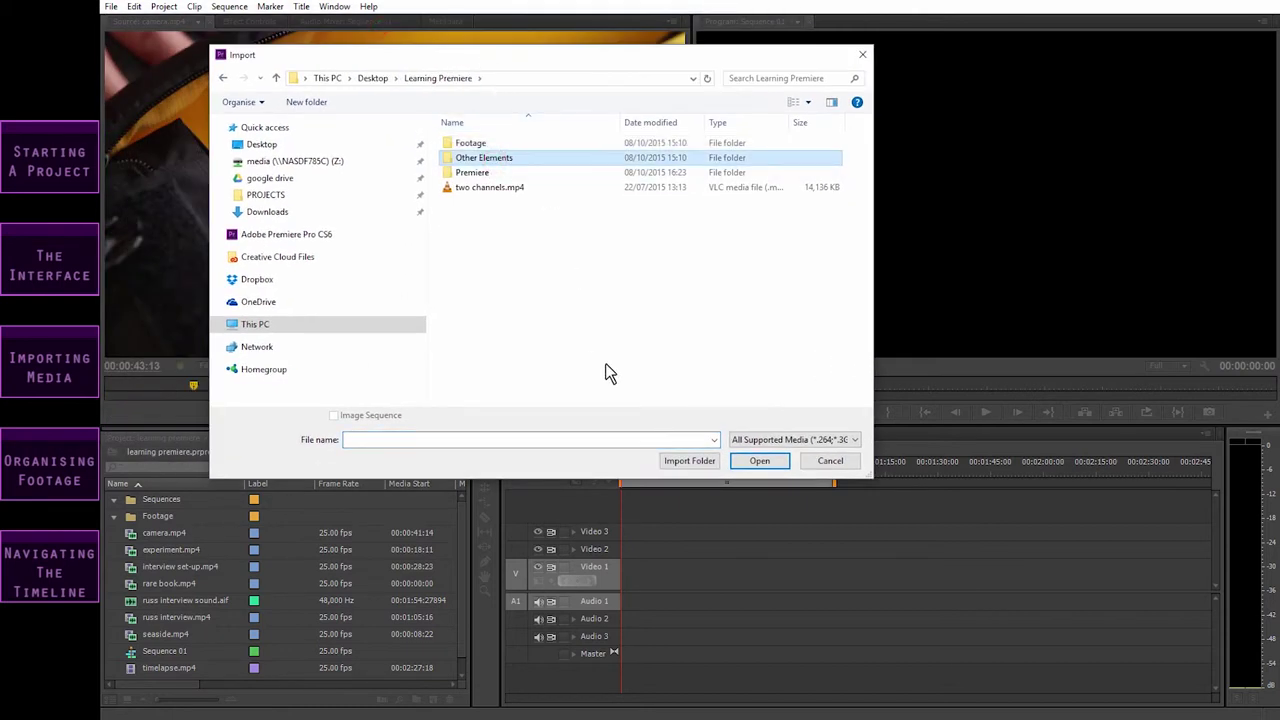
left_click(690, 464)
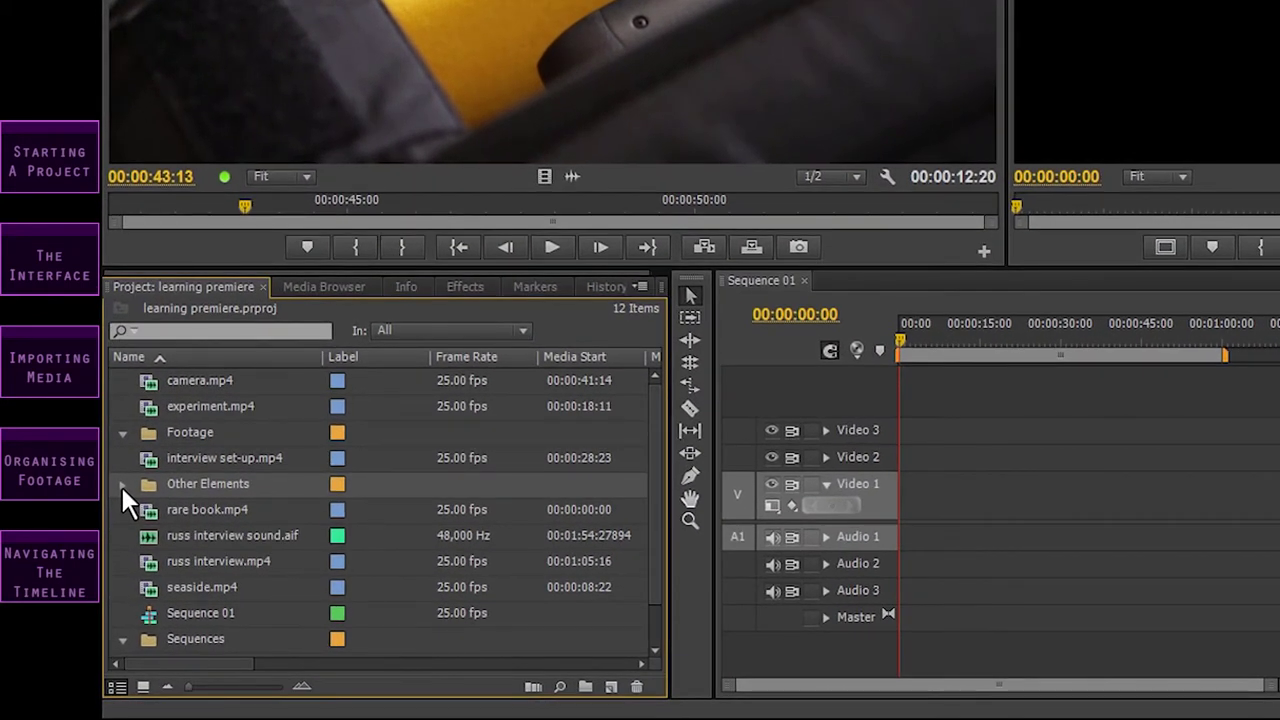
left_click(122, 484)
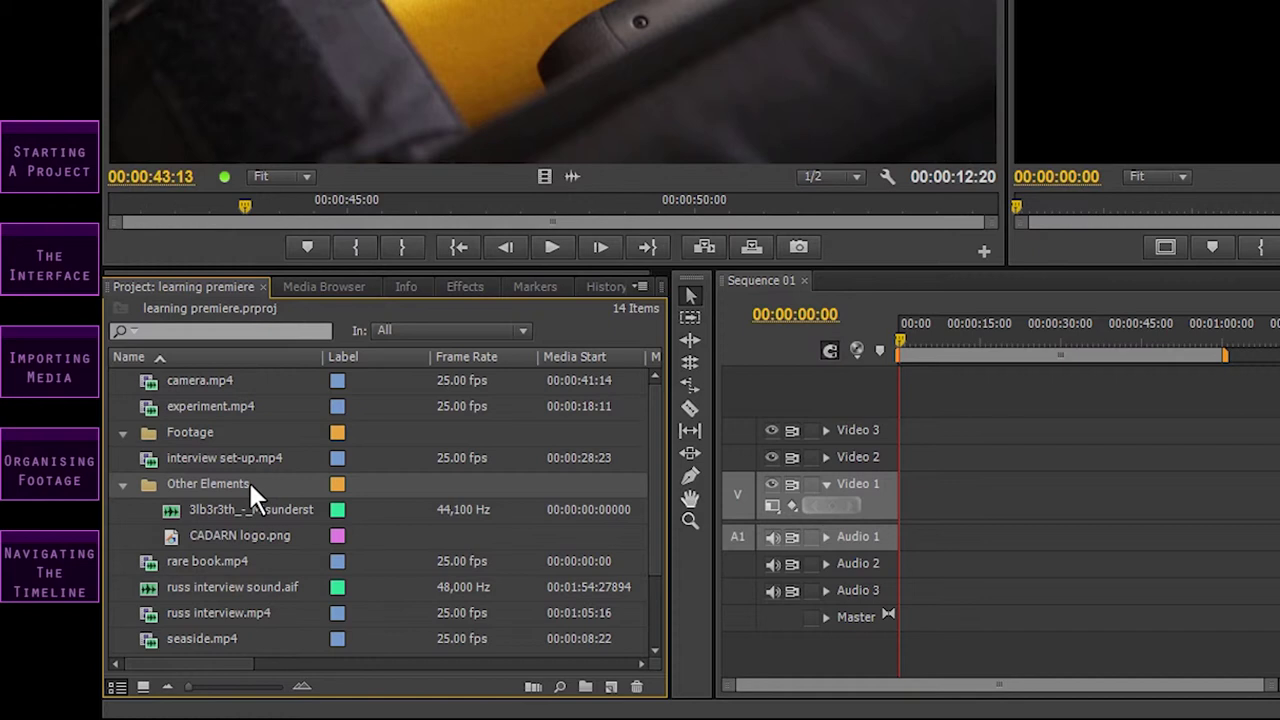
Move the clip interview set-up.mp4 into the Footage bin and collapse that bin.
scroll(248, 479, "down", 1)
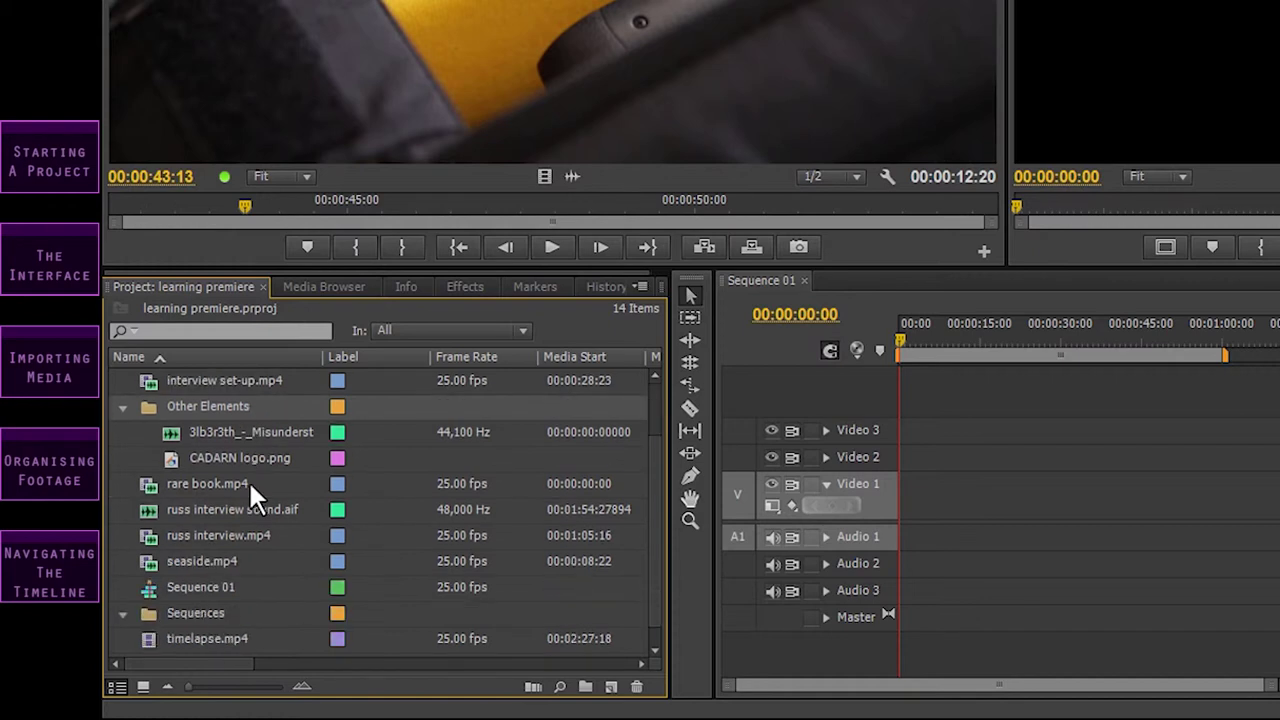
scroll(248, 479, "up", 2)
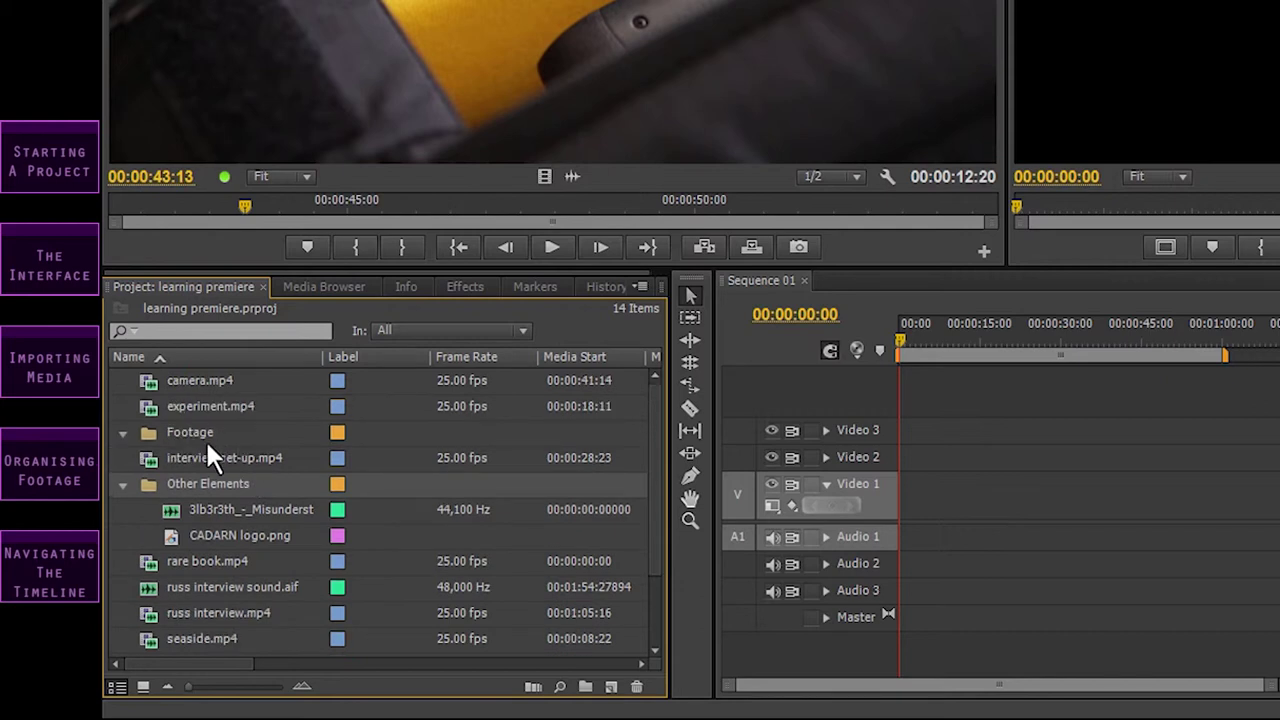
left_click(198, 458)
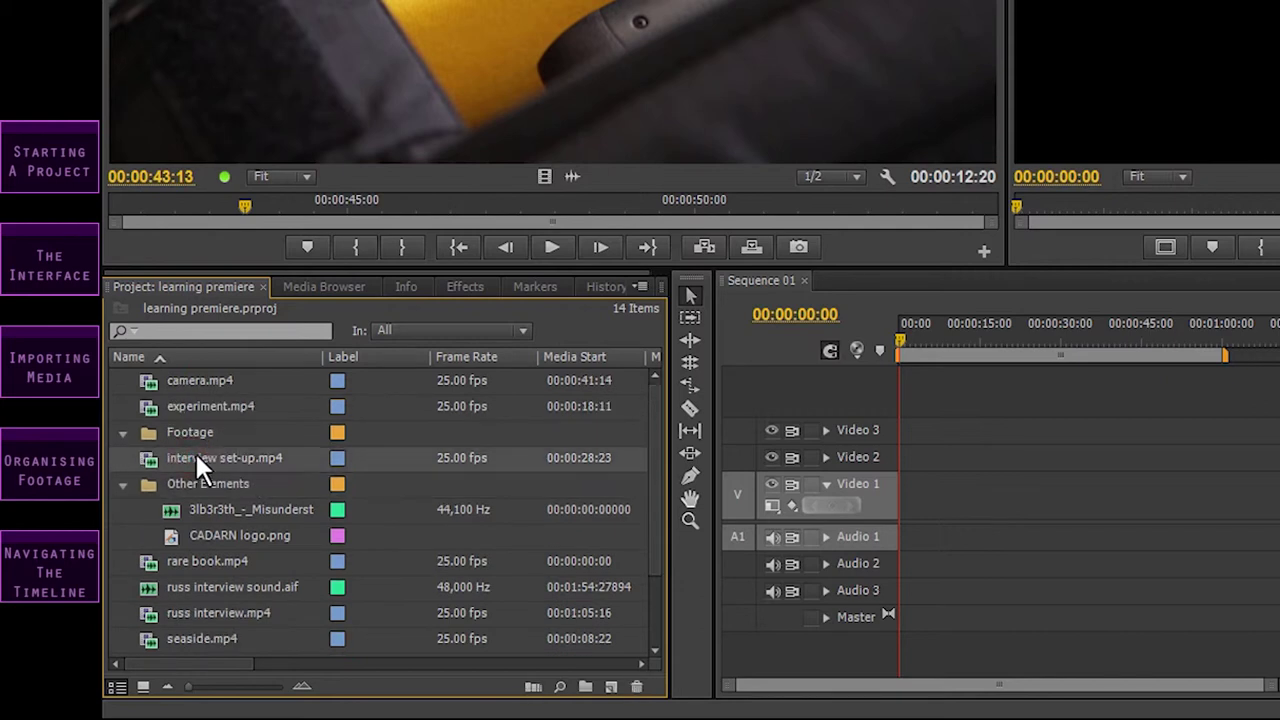
left_click_drag(196, 457, 196, 434)
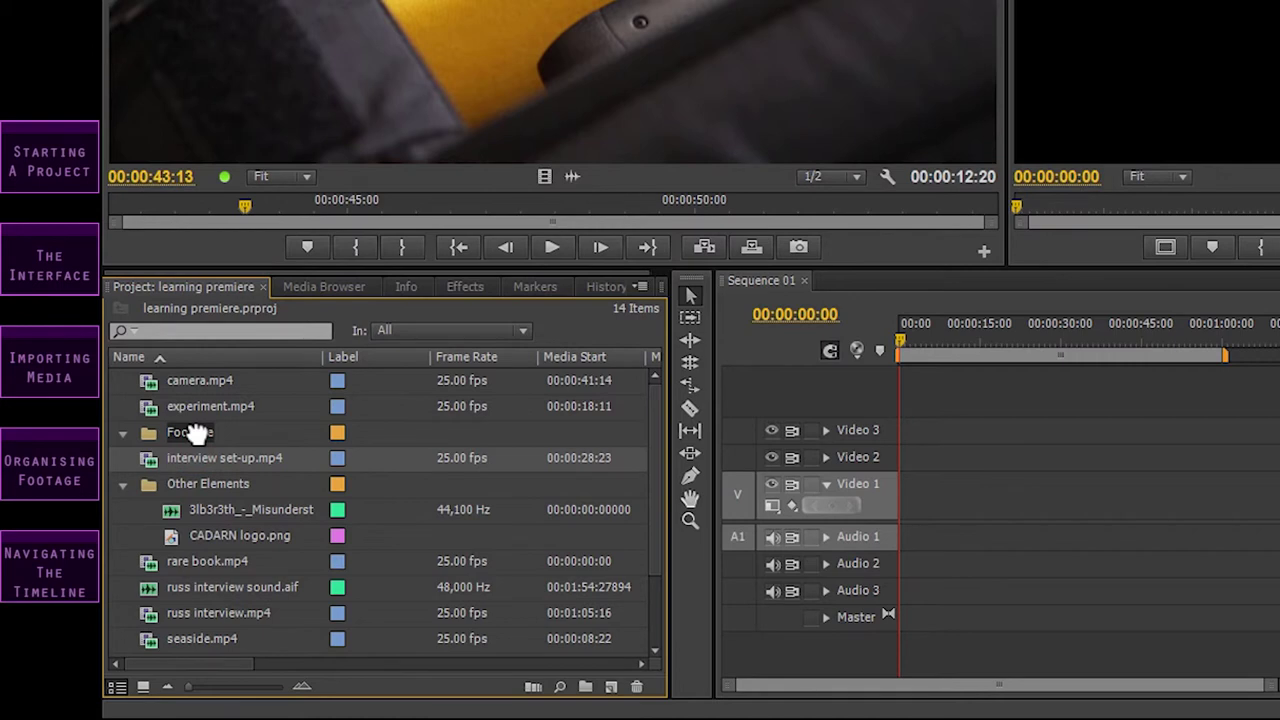
left_click_drag(196, 432, 196, 432)
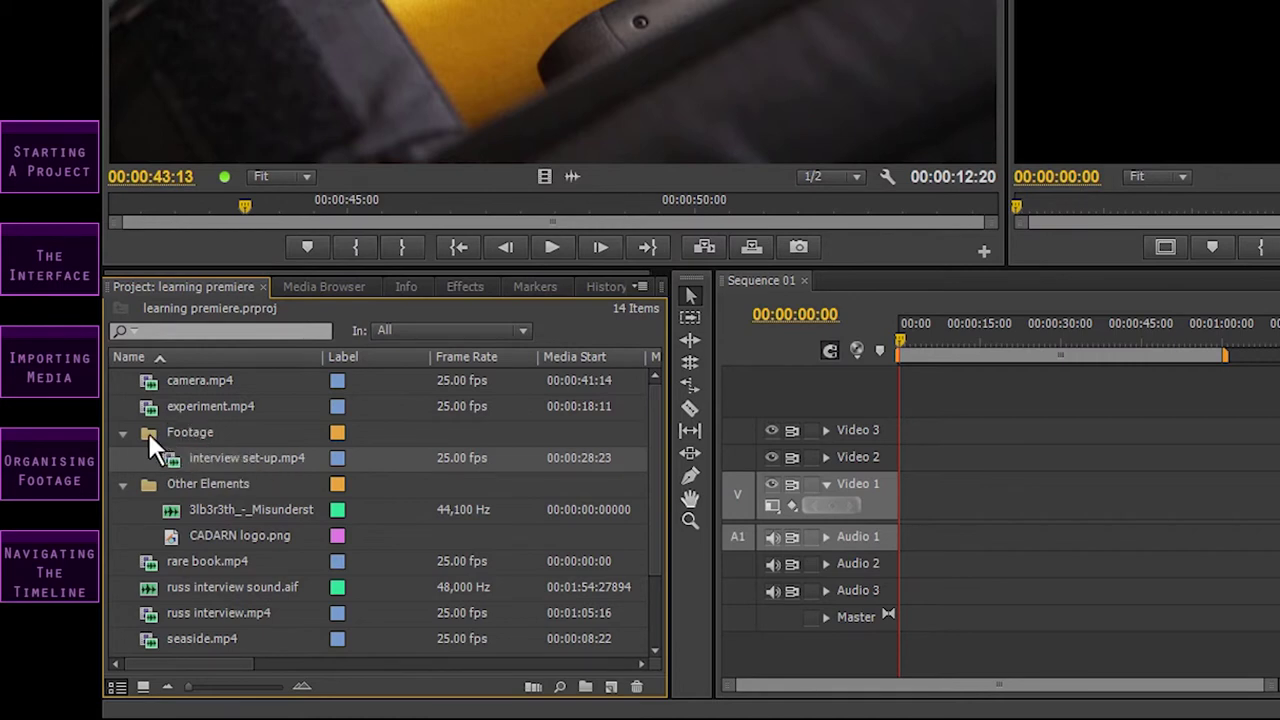
left_click(123, 432)
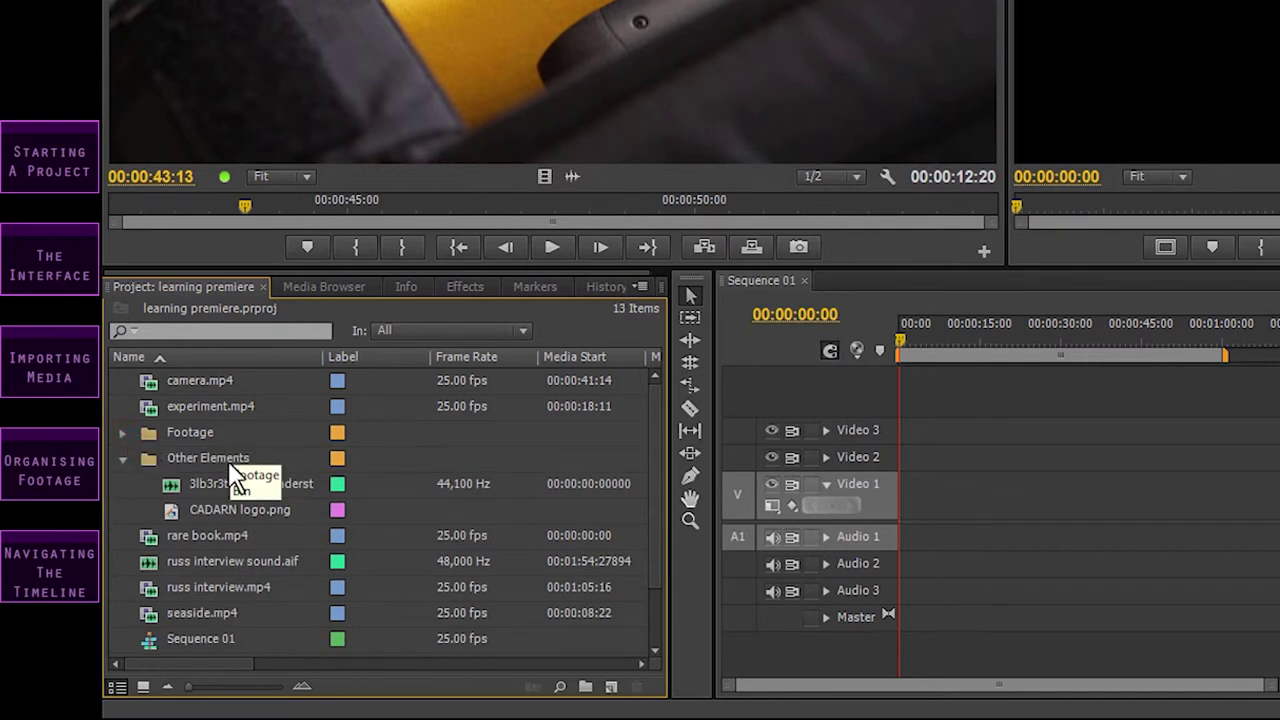
Select the four clips from rare book.mp4 through seaside.mp4 together and move them into the Footage bin.
left_click(120, 530)
left_click_drag(119, 530, 175, 612)
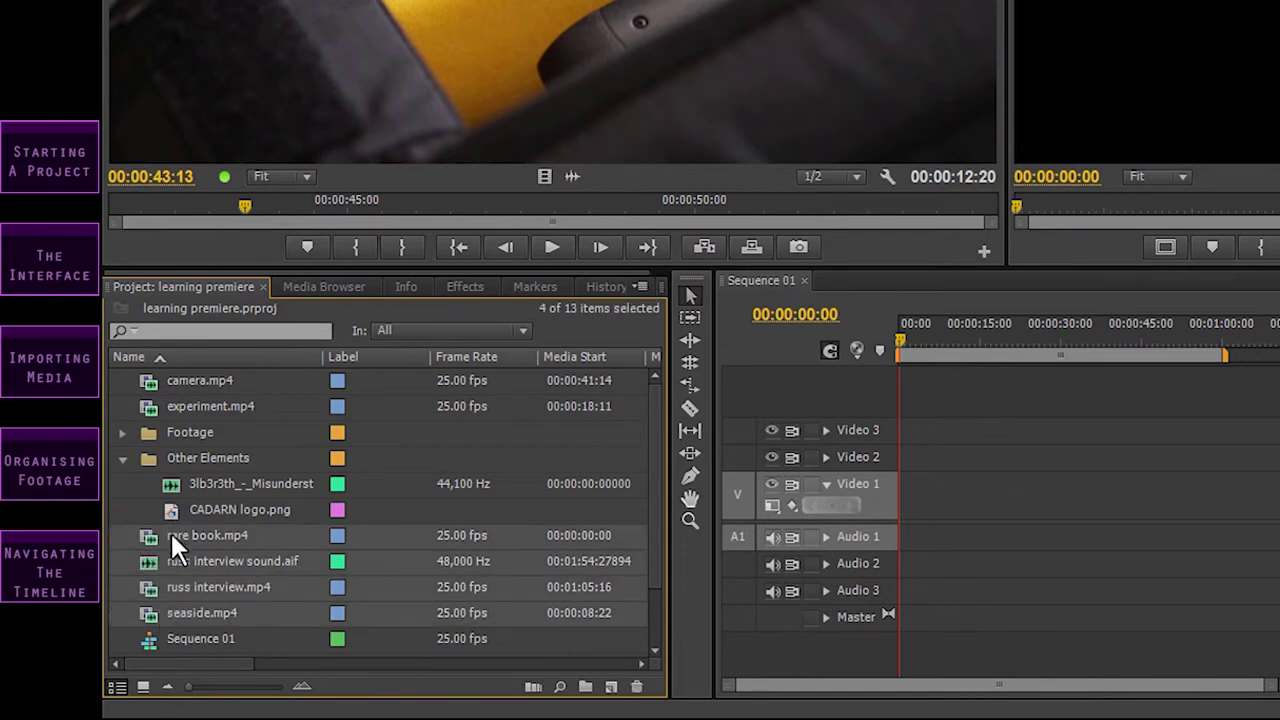
left_click_drag(121, 529, 162, 612)
mouse_move(210, 535)
left_mouse_down()
mouse_move(220, 458)
mouse_move(165, 430)
mouse_move(198, 430)
left_mouse_up()
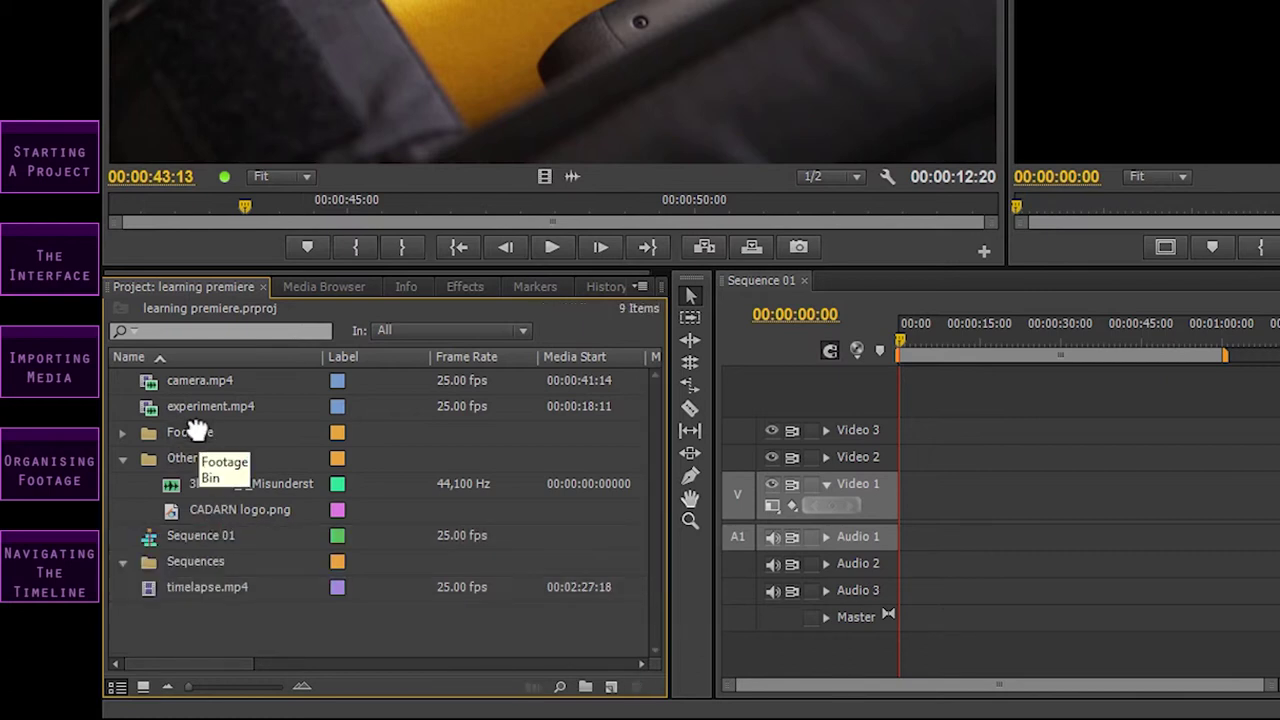
Move camera.mp4, experiment.mp4 and timelapse.mp4 into the Footage bin, leaving the bin expanded.
left_click_drag(113, 375, 186, 431)
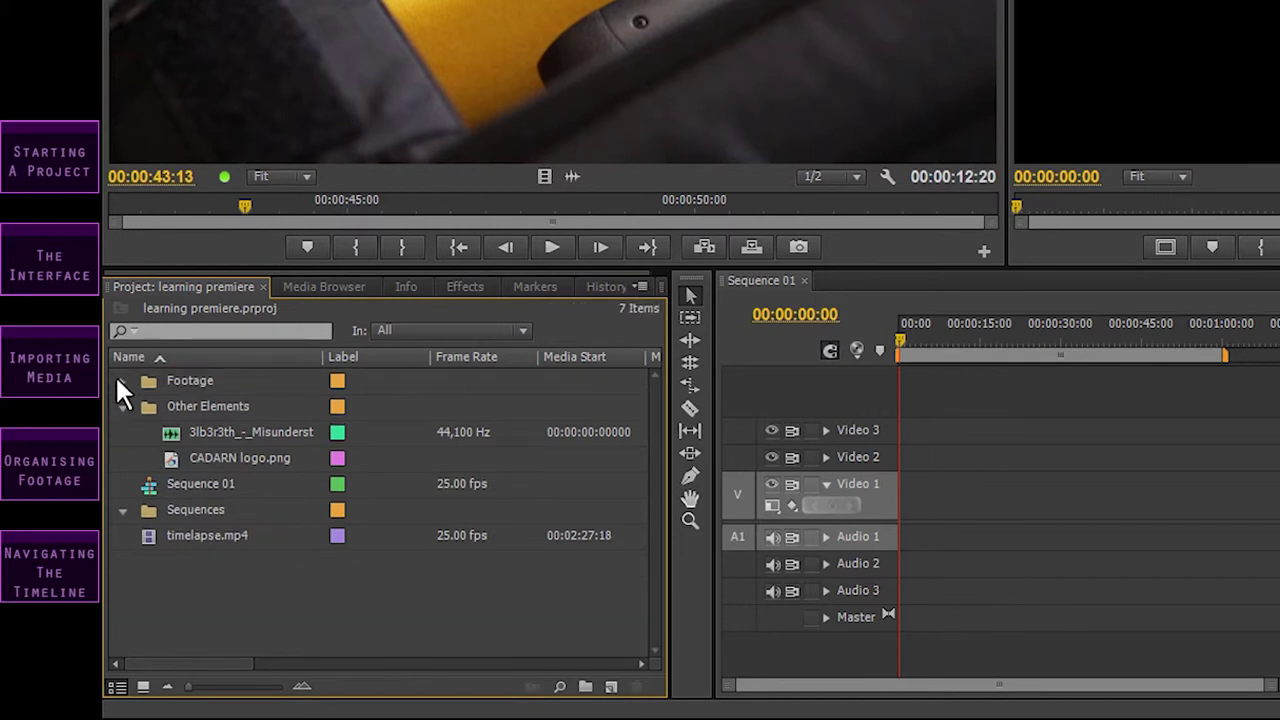
left_click(120, 380)
left_click(121, 380)
left_click_drag(205, 539, 190, 383)
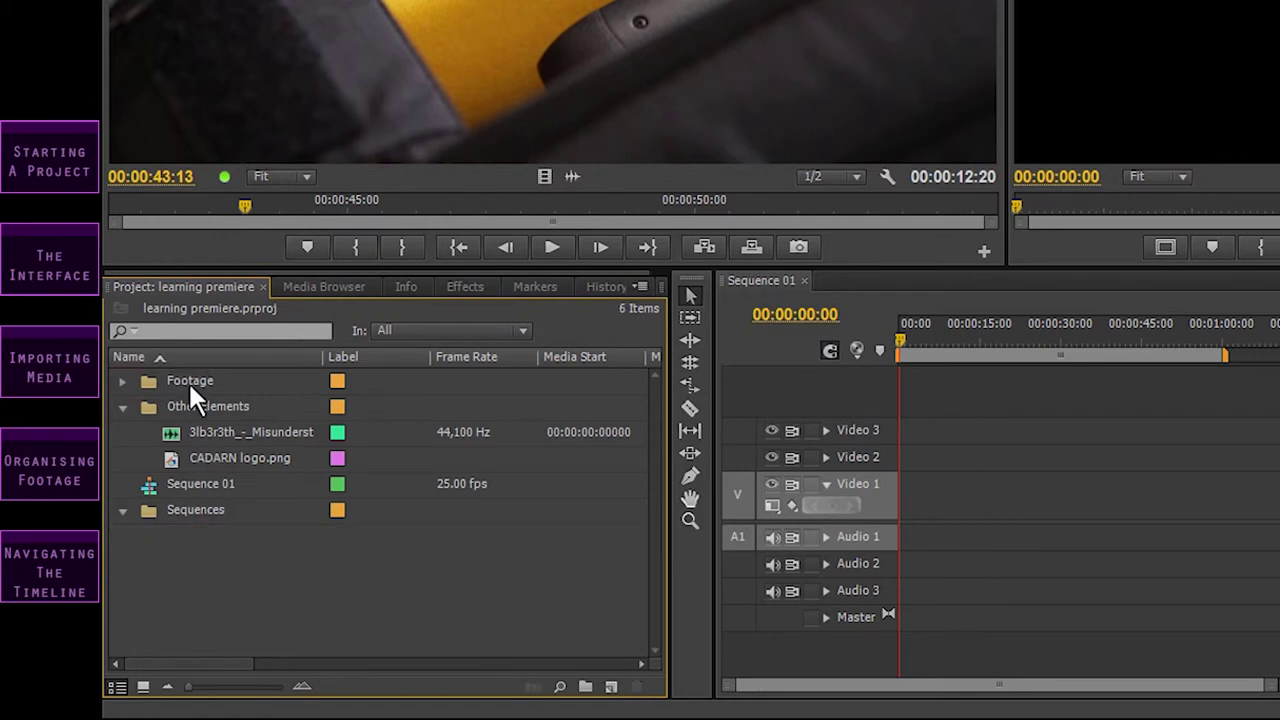
left_click(120, 381)
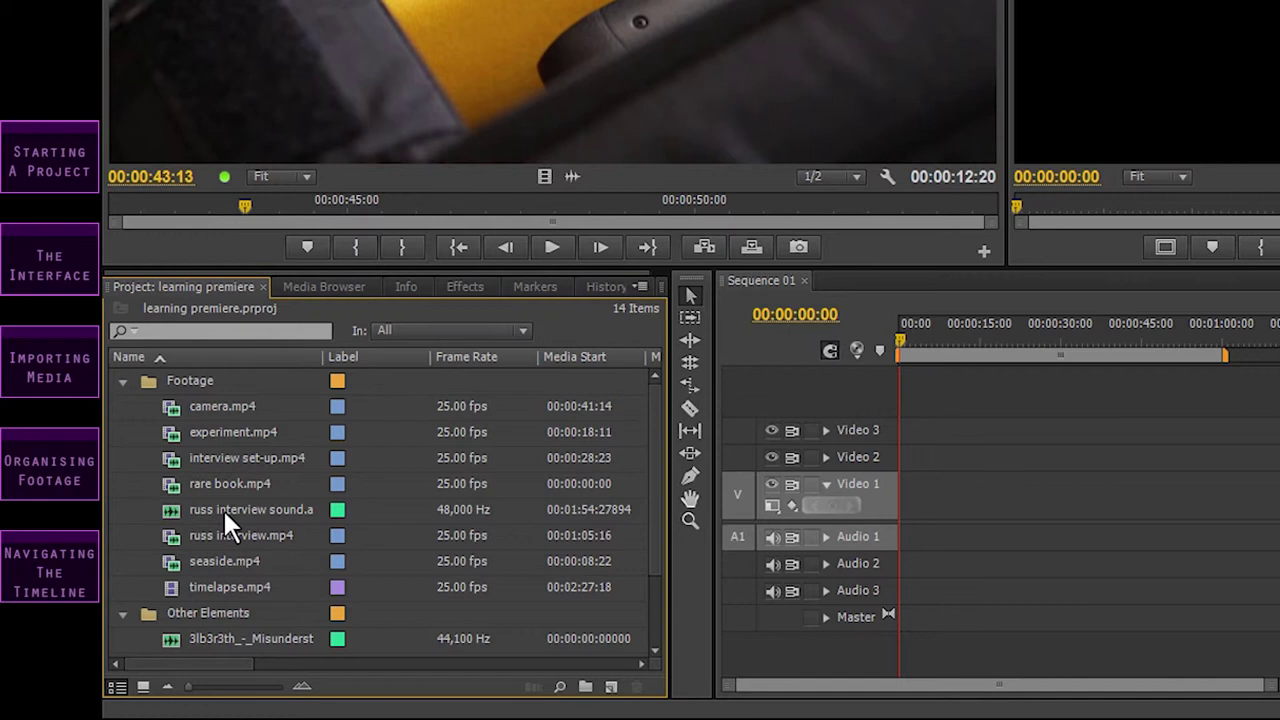
Create a new bin inside the Footage bin and name it Audio.
left_click(184, 377)
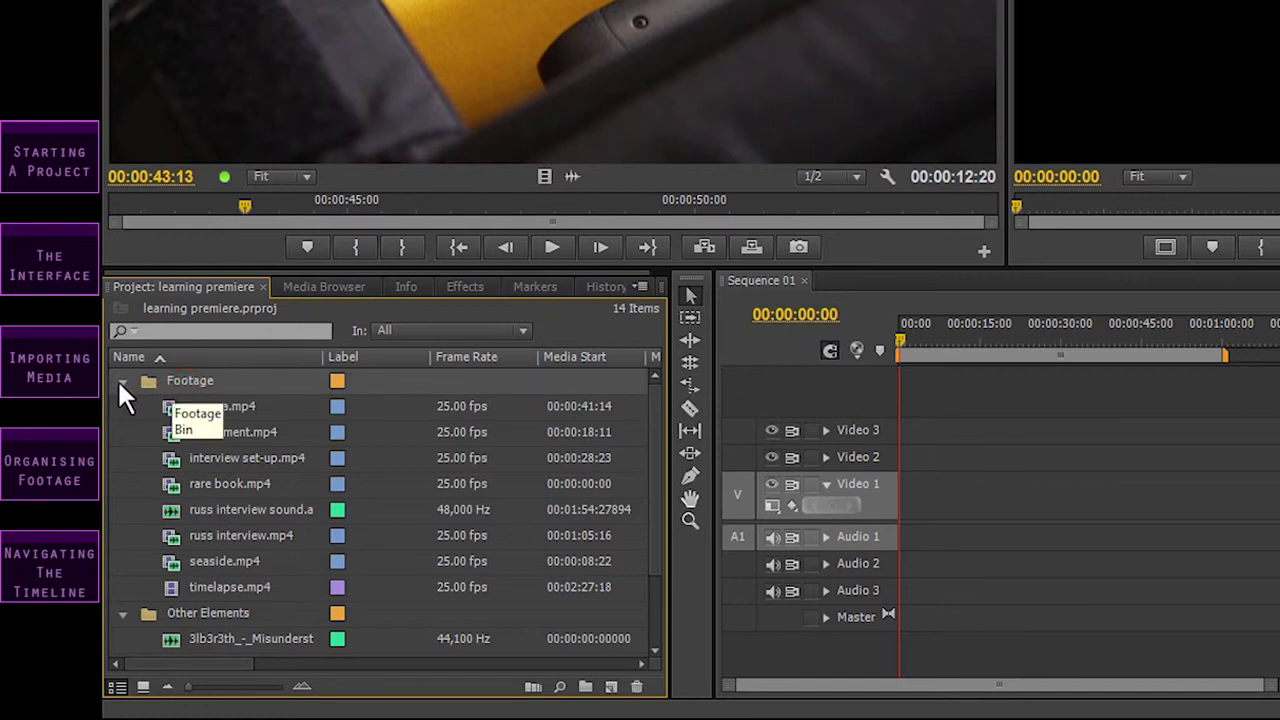
right_click(177, 378)
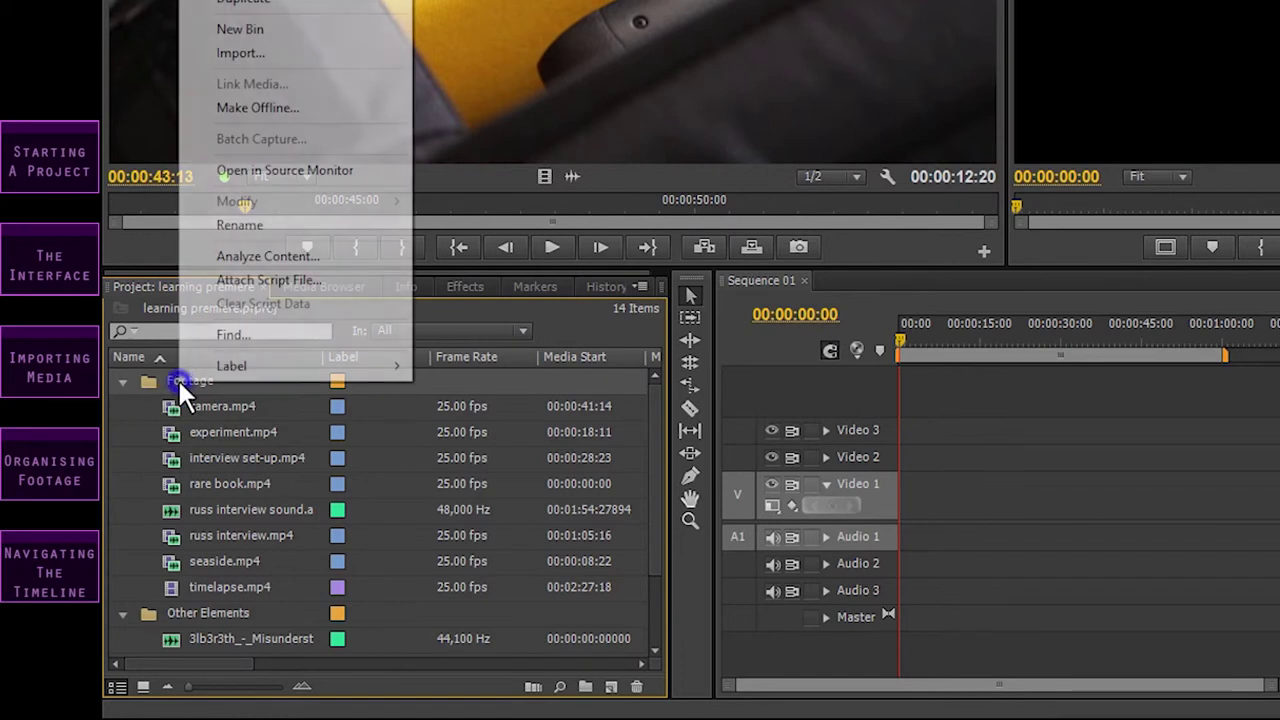
left_click(266, 29)
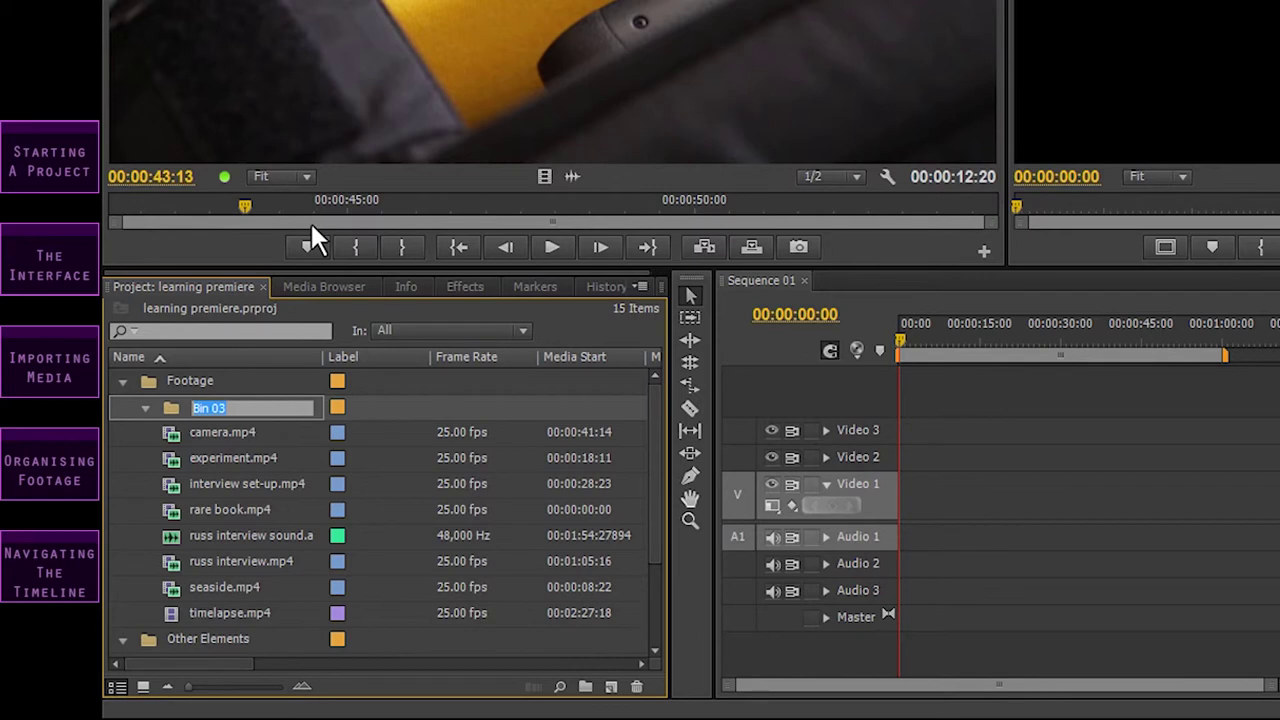
type("Audio")
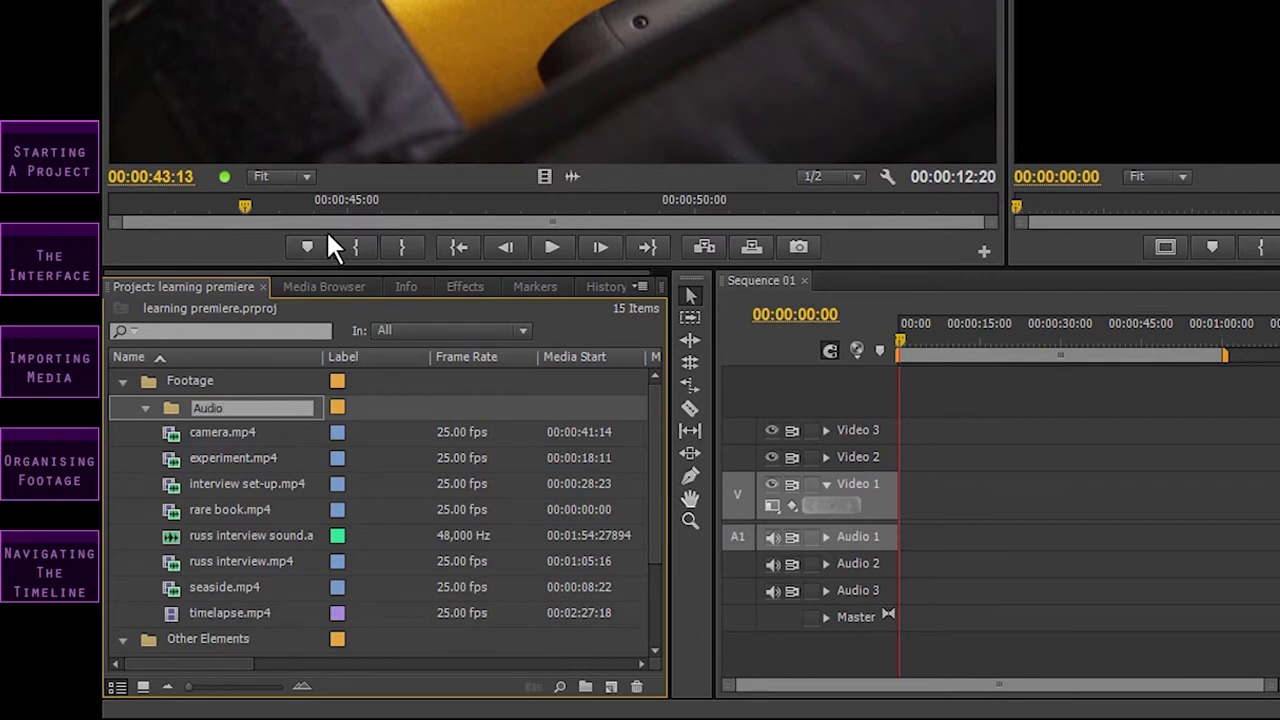
key("Tab")
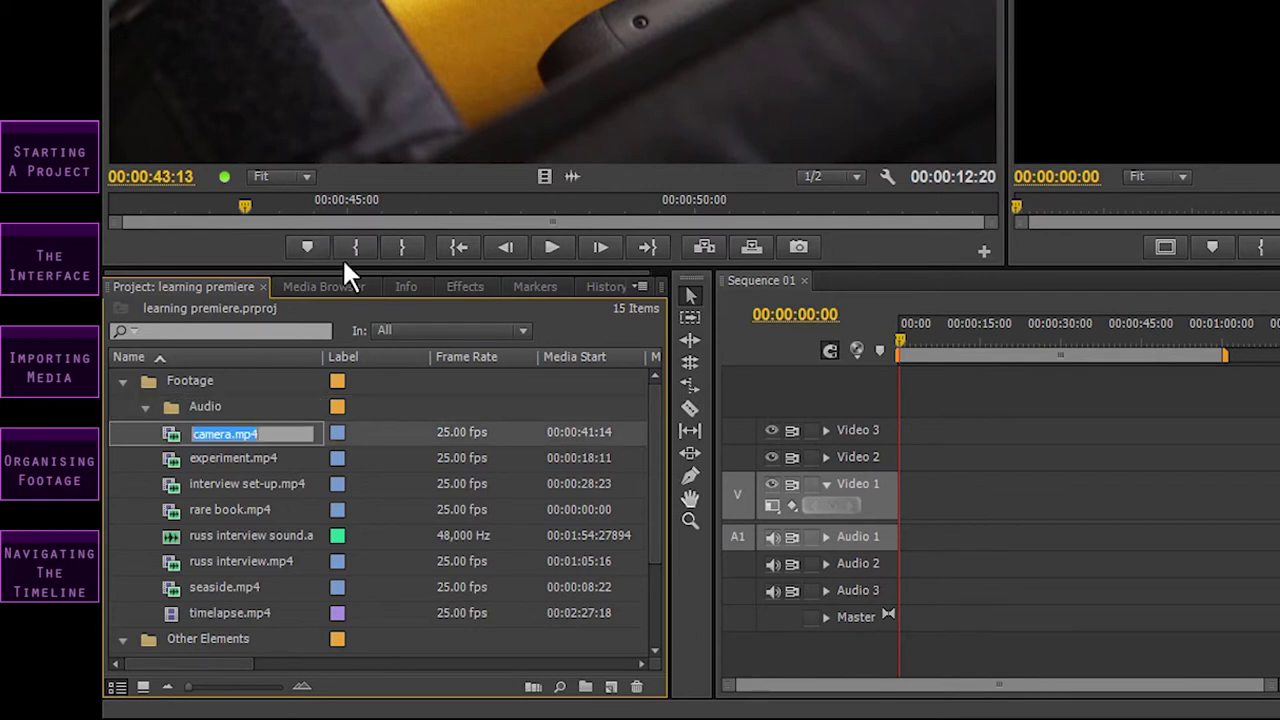
Move the interview sound .aif file into the Audio bin and collapse the Footage bin.
left_click(225, 610)
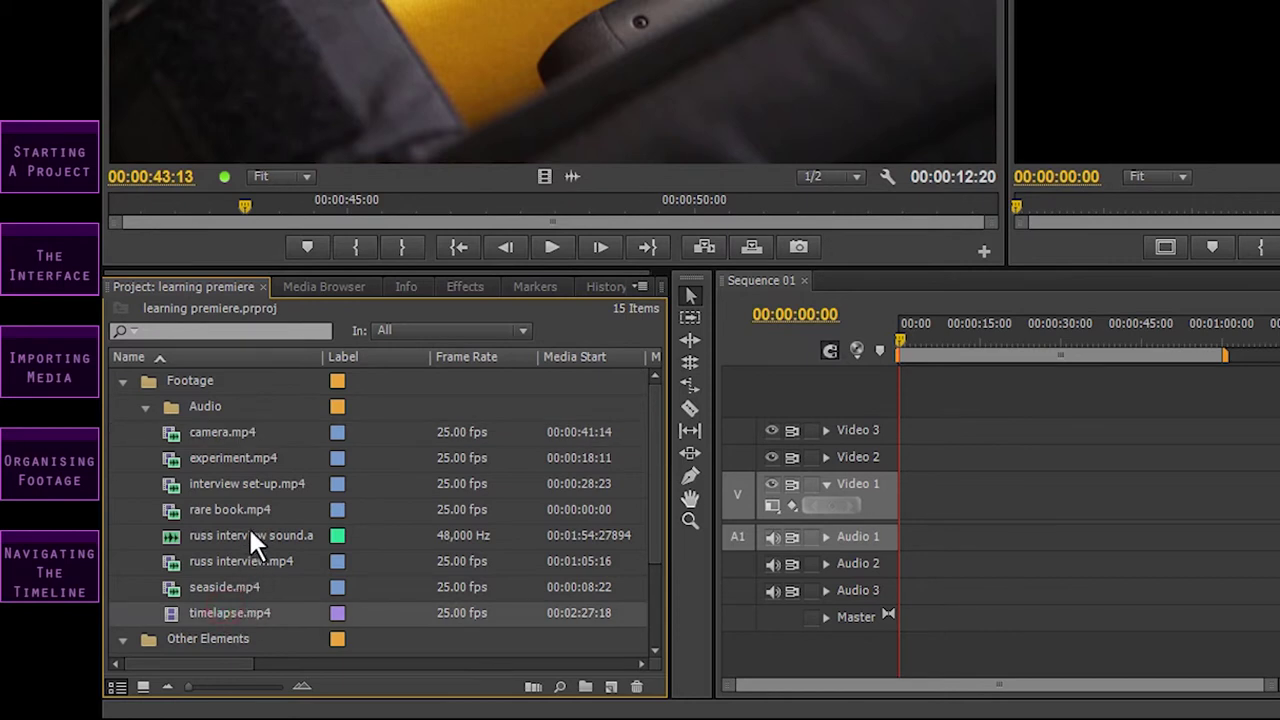
left_click_drag(227, 540, 209, 406)
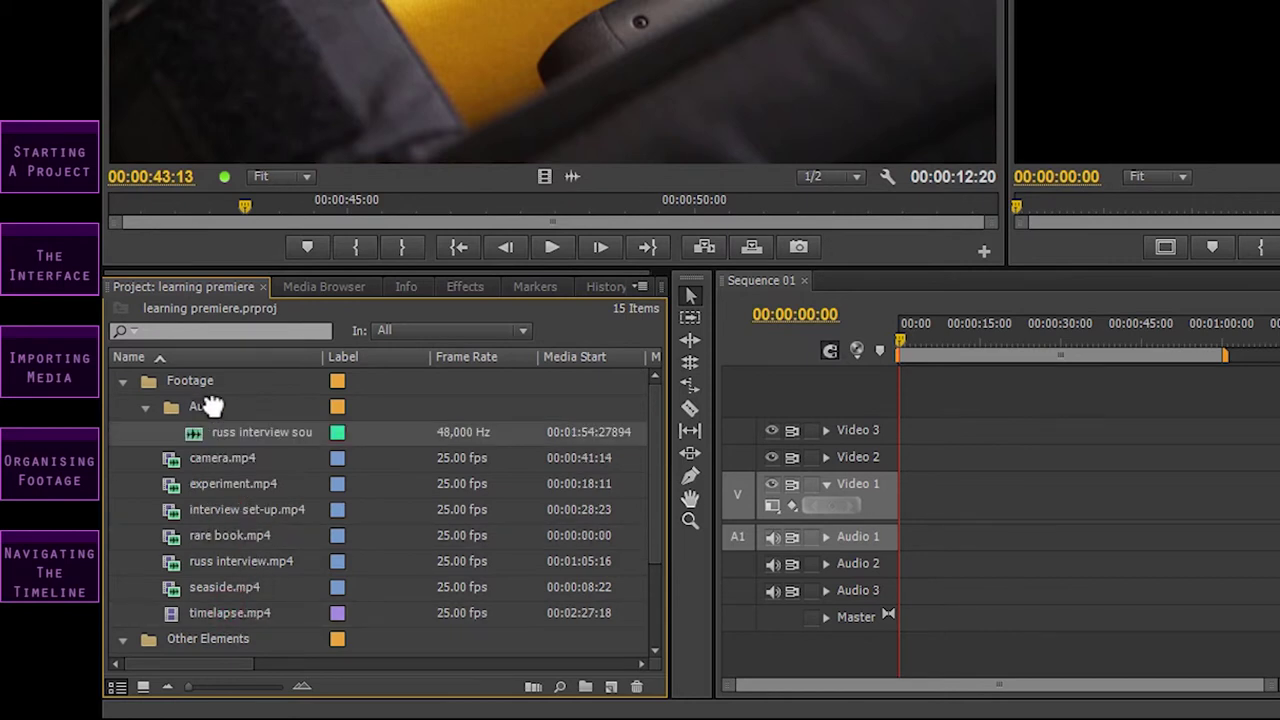
left_click(121, 381)
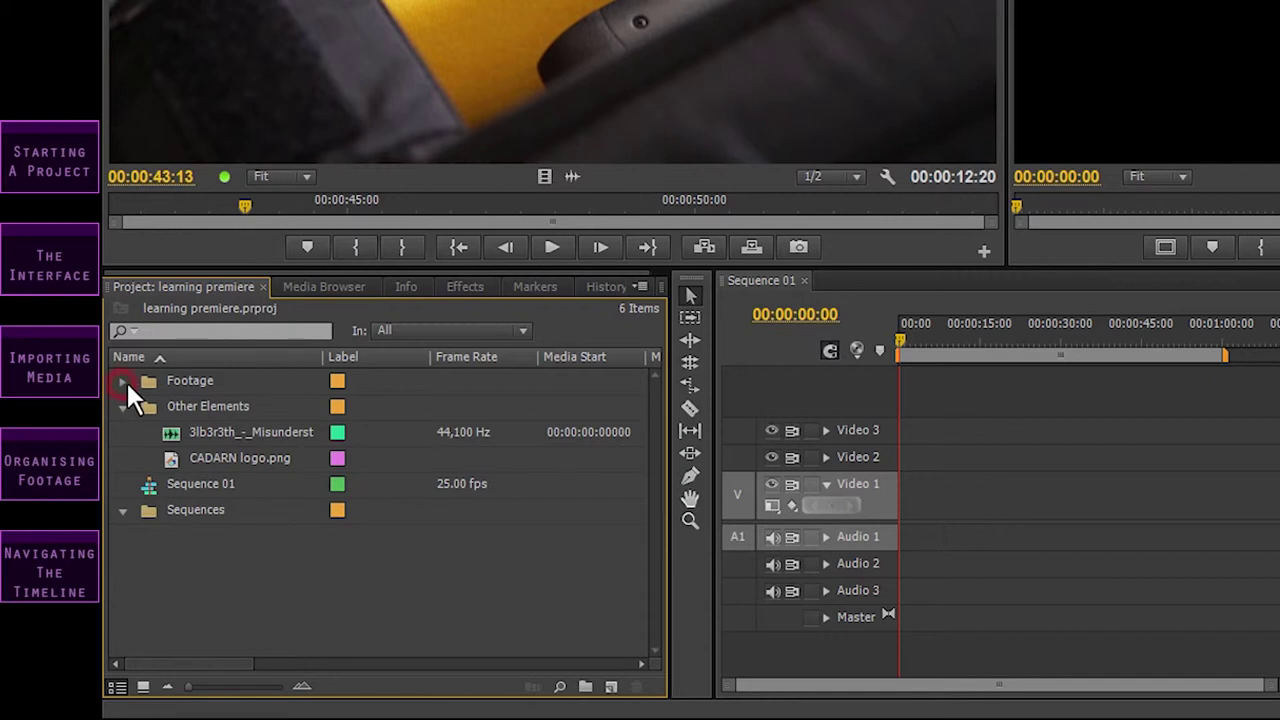
Move Sequence 01 into the Sequences bin and collapse the Other Elements and Sequences bins.
left_click_drag(197, 490, 203, 505)
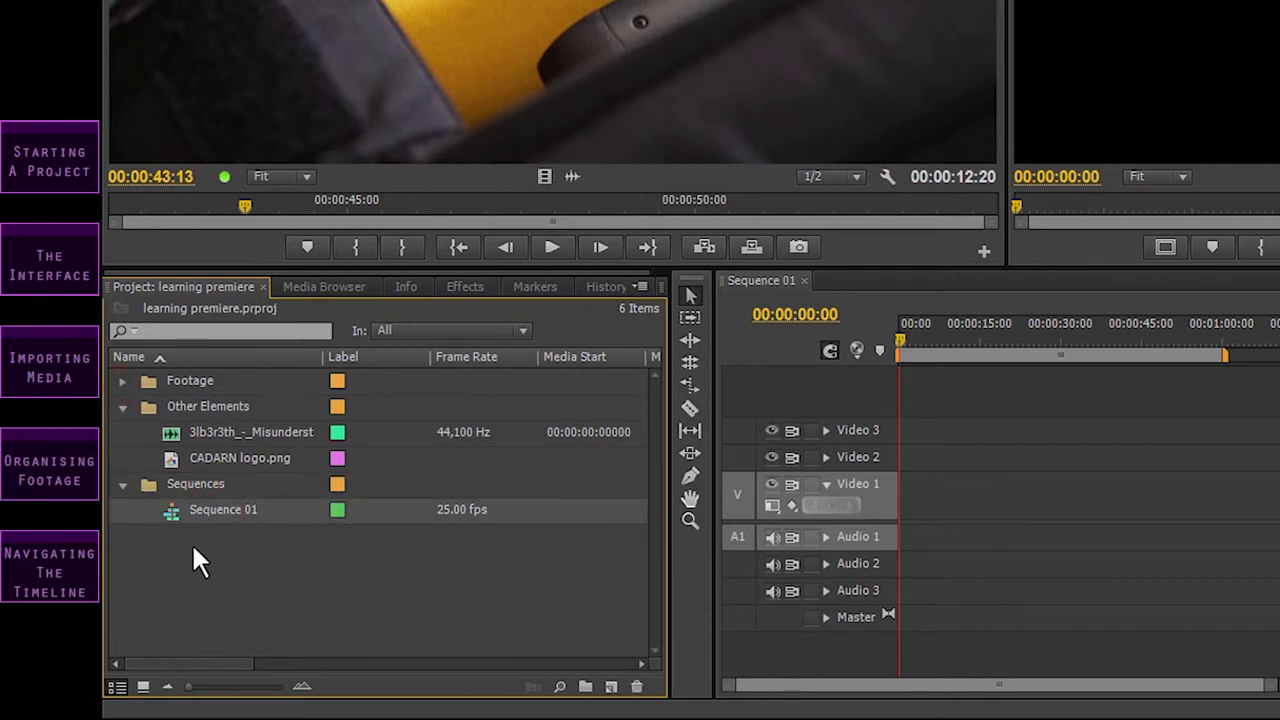
left_click(192, 550)
left_click(121, 405)
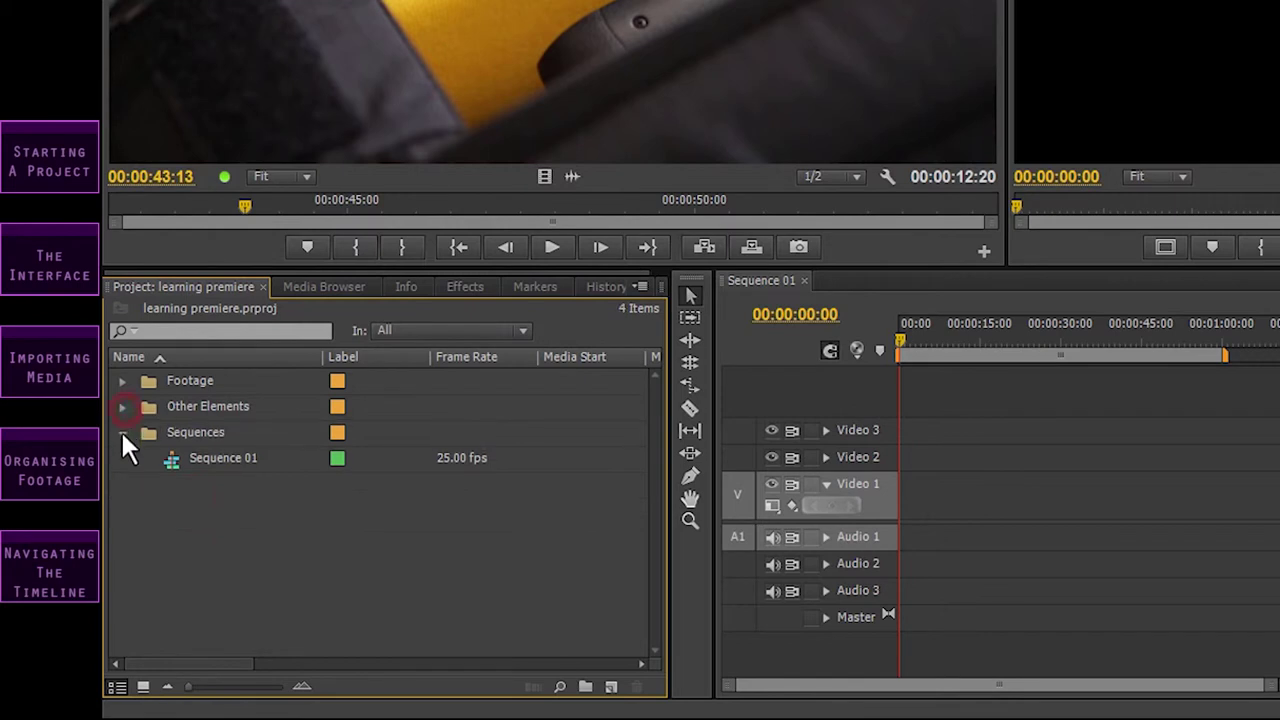
left_click(122, 432)
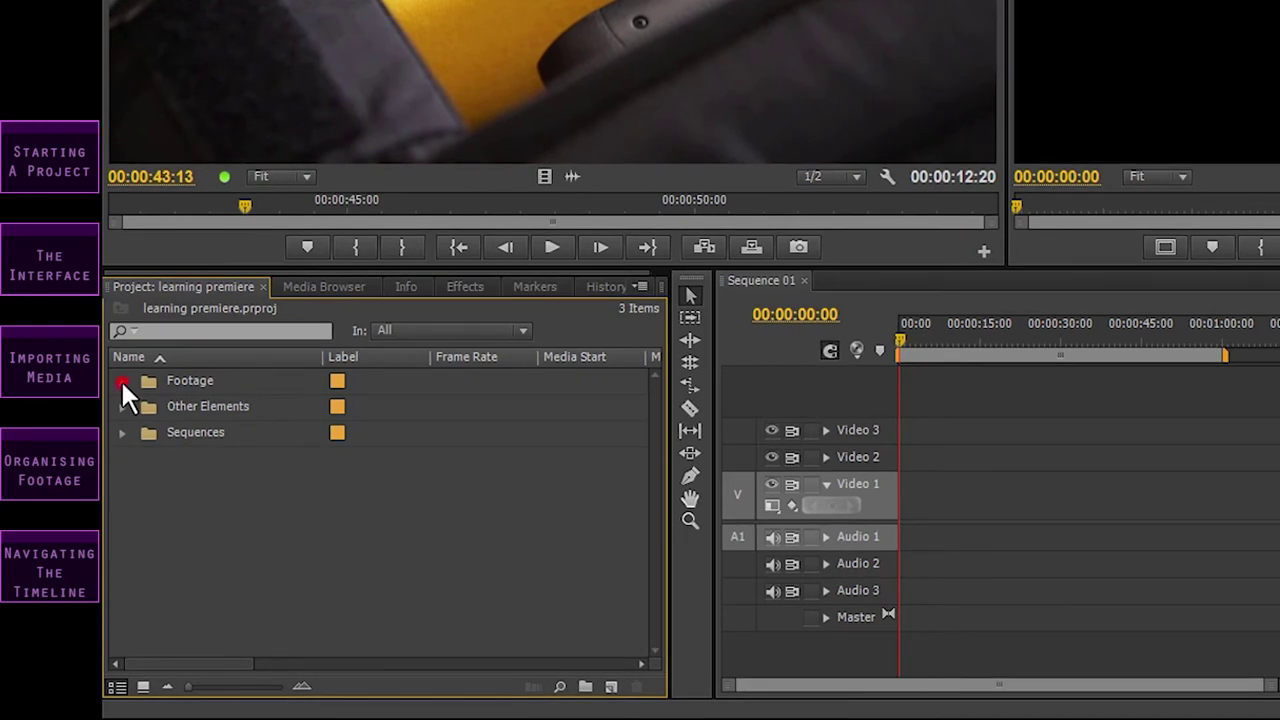
Expand the Footage bin and examine the clips' frame rate, media start and end, video info and audio info.
left_click(121, 380)
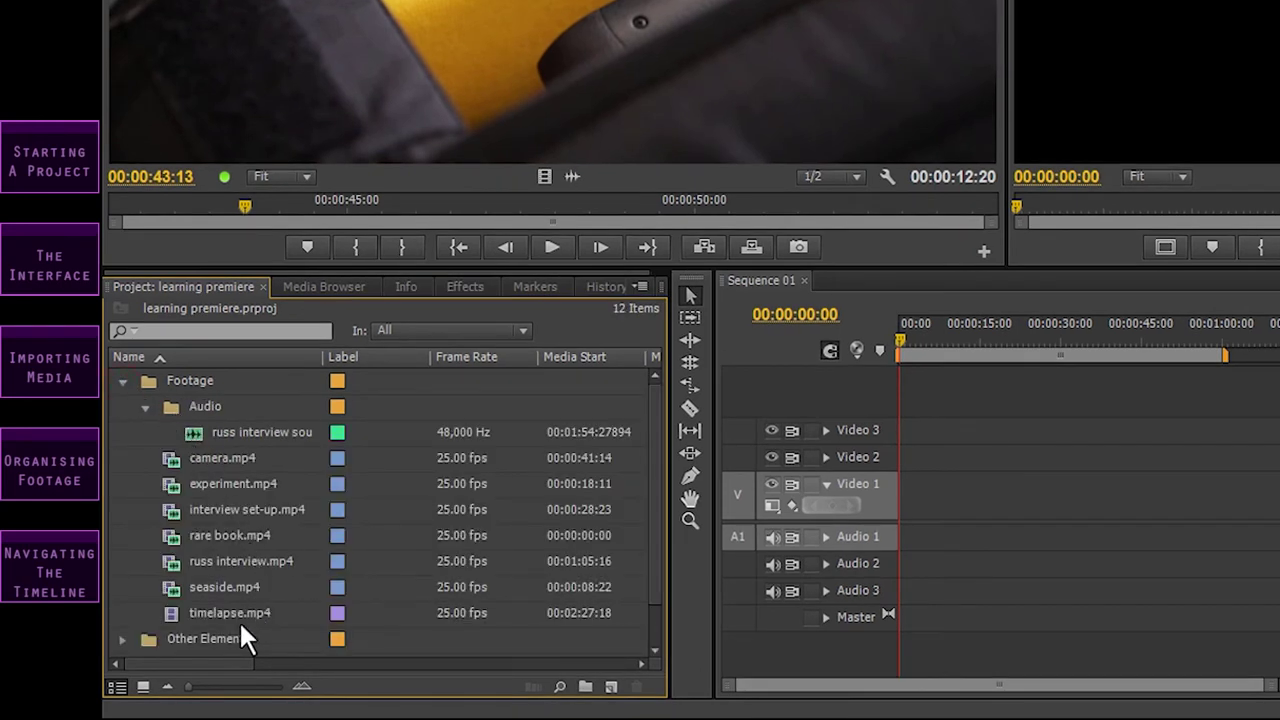
left_click_drag(213, 658, 246, 654)
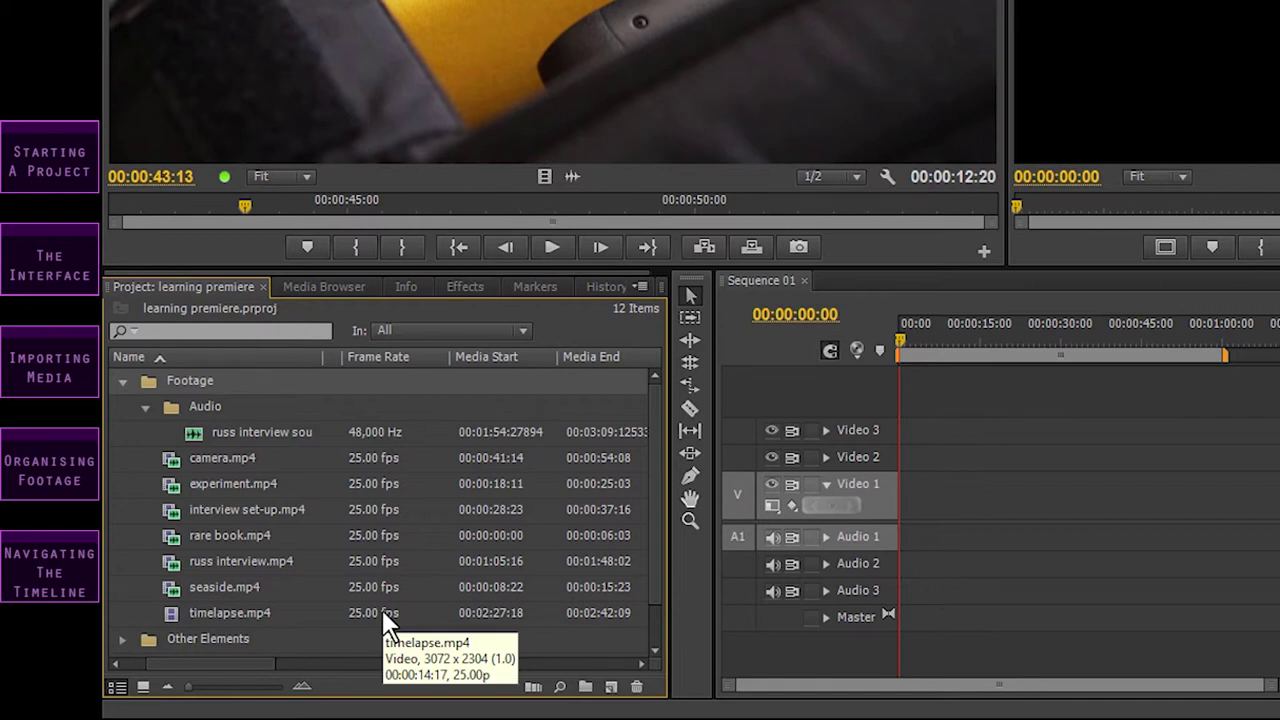
left_click(281, 430)
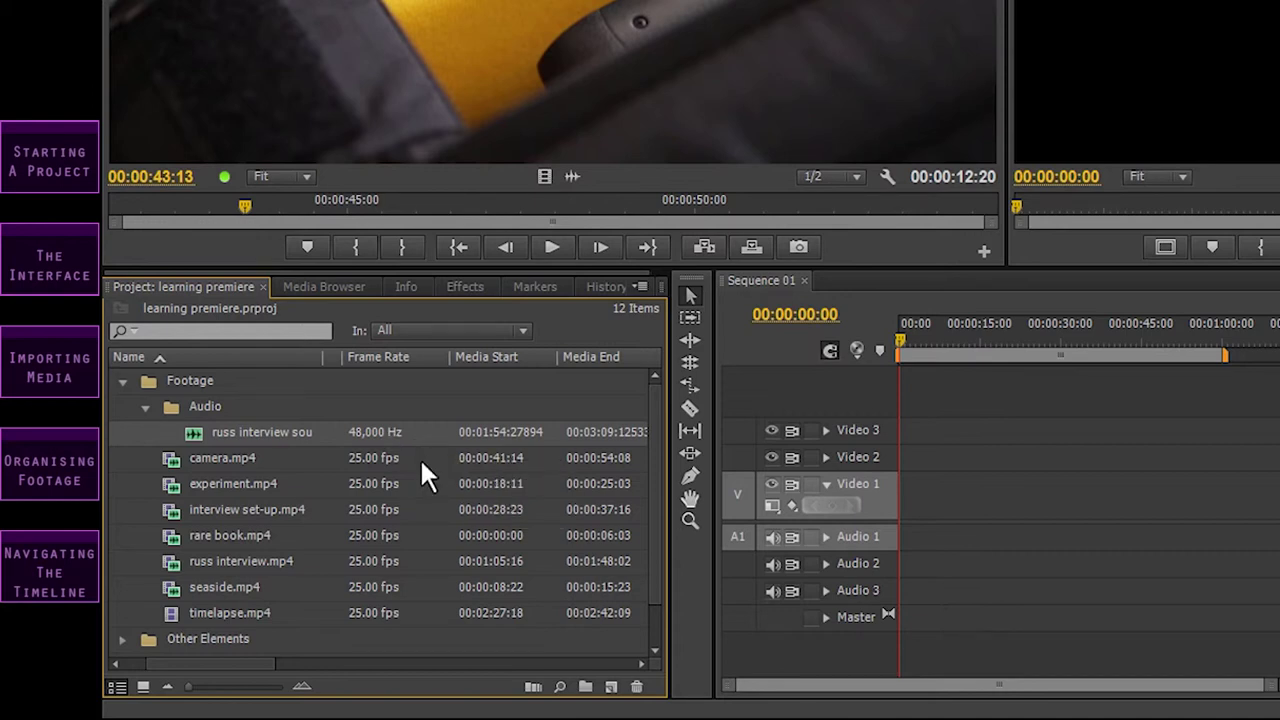
left_click_drag(257, 662, 410, 651)
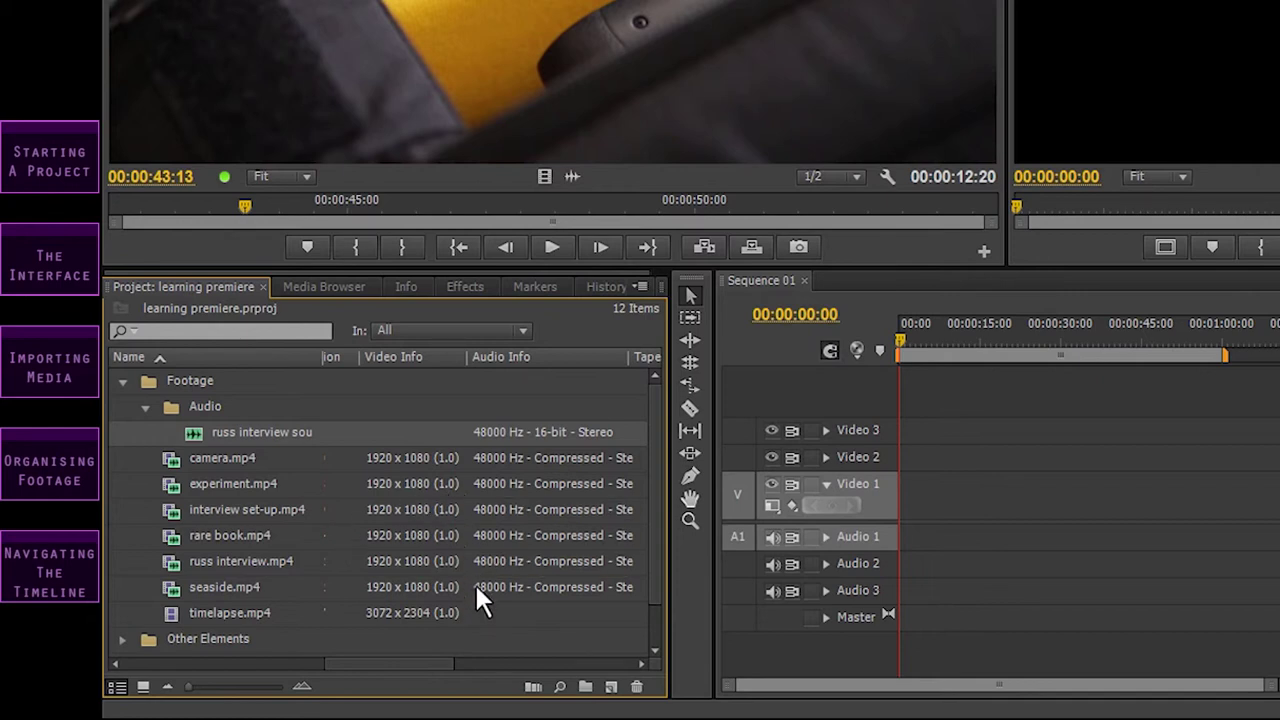
left_click(411, 613)
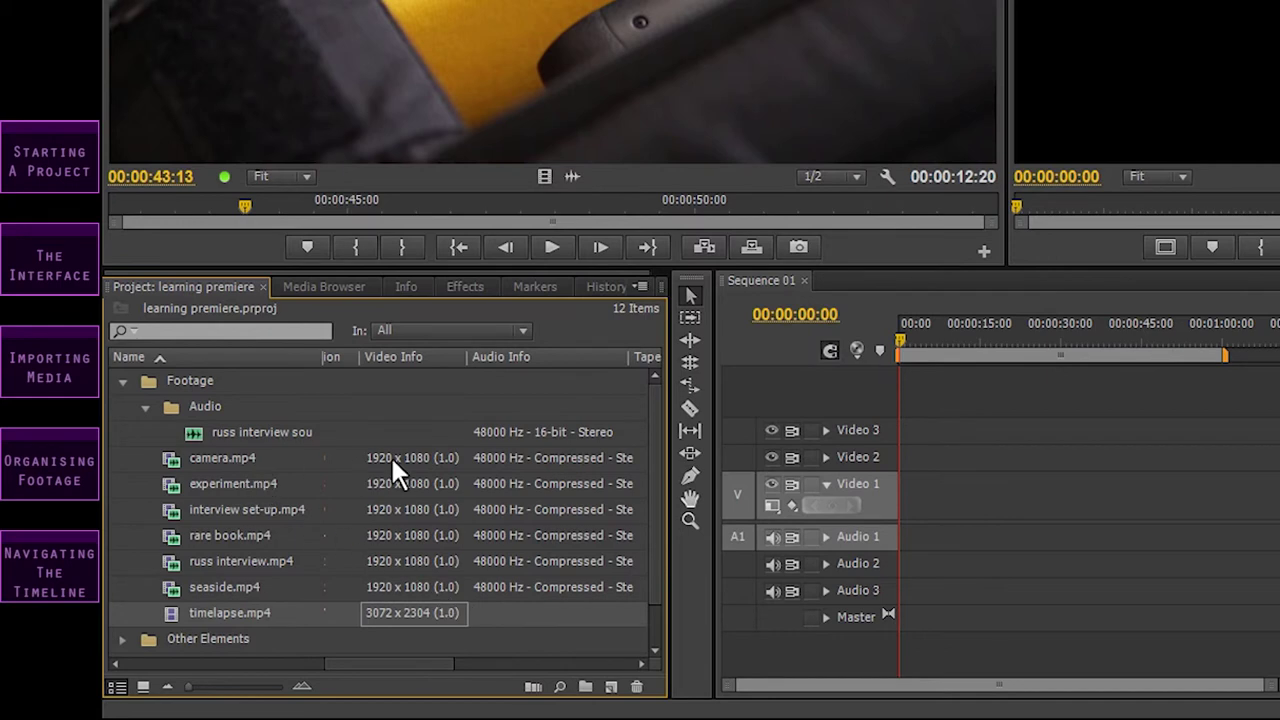
mouse_move(394, 465)
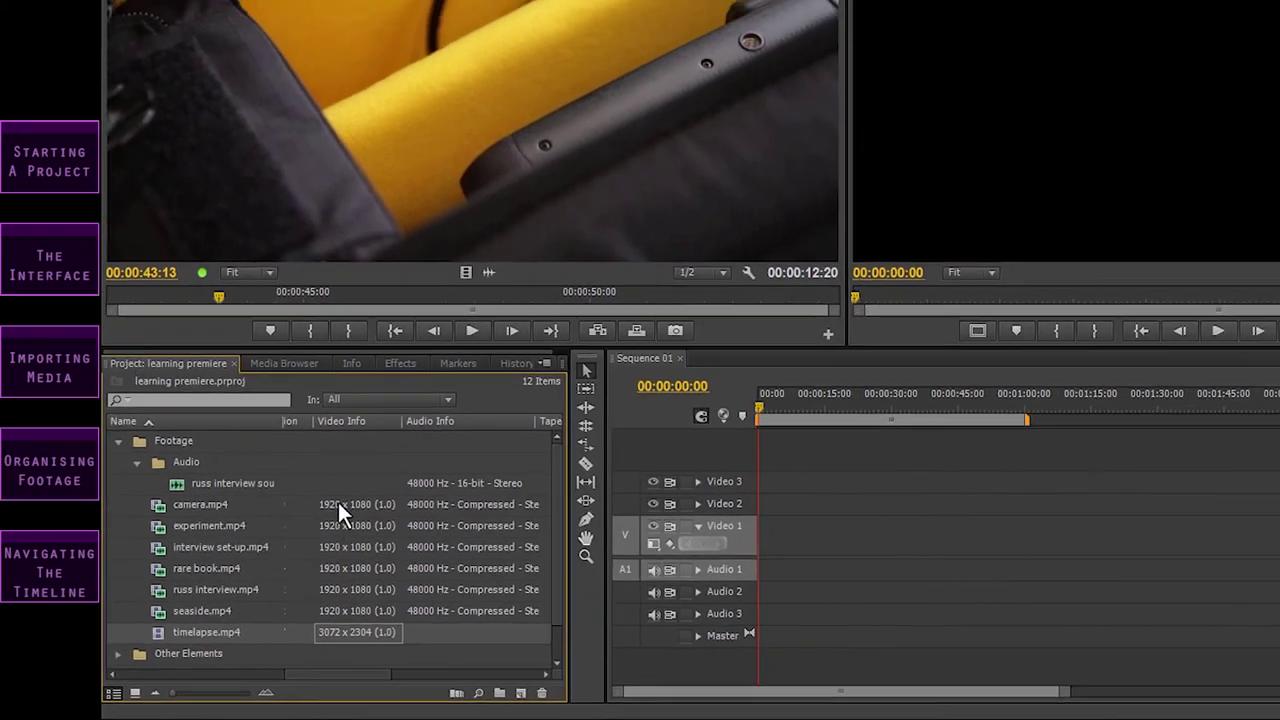
left_click(338, 502)
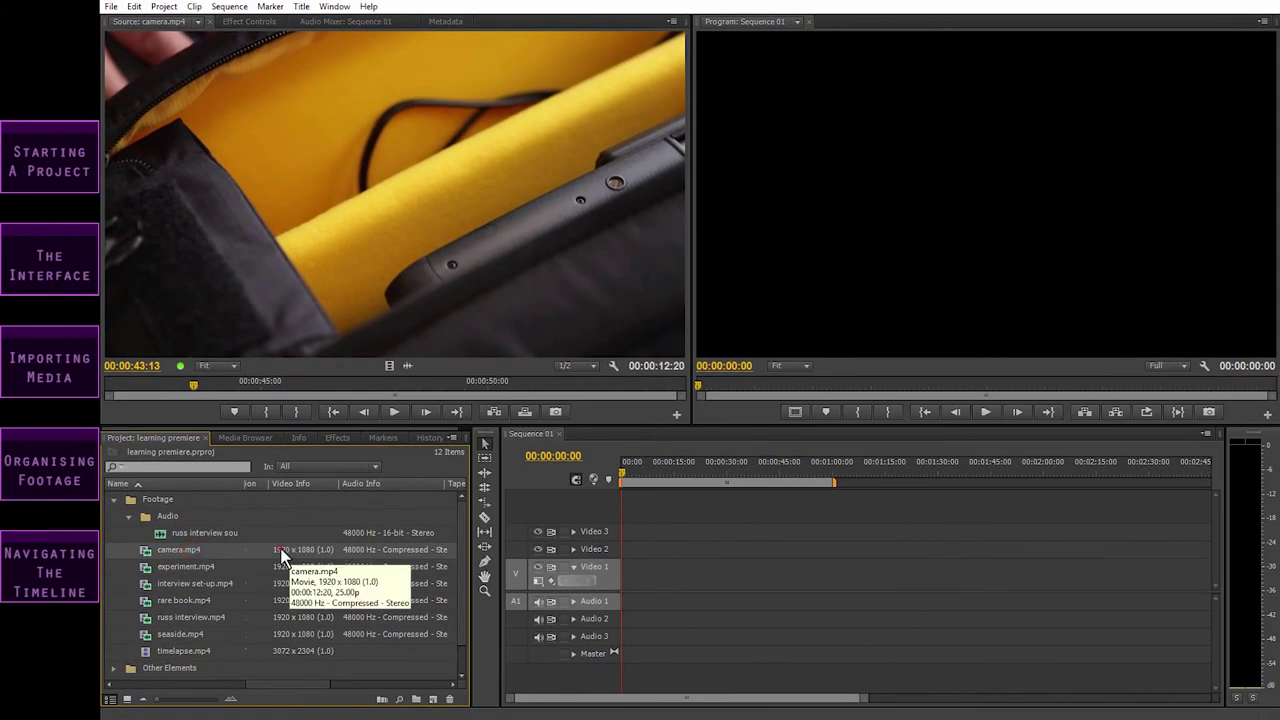
Place camera.mp4 at the start of the Video 1 track and change the sequence settings to match the clip.
scroll(270, 567, "right", 3)
left_click(180, 550)
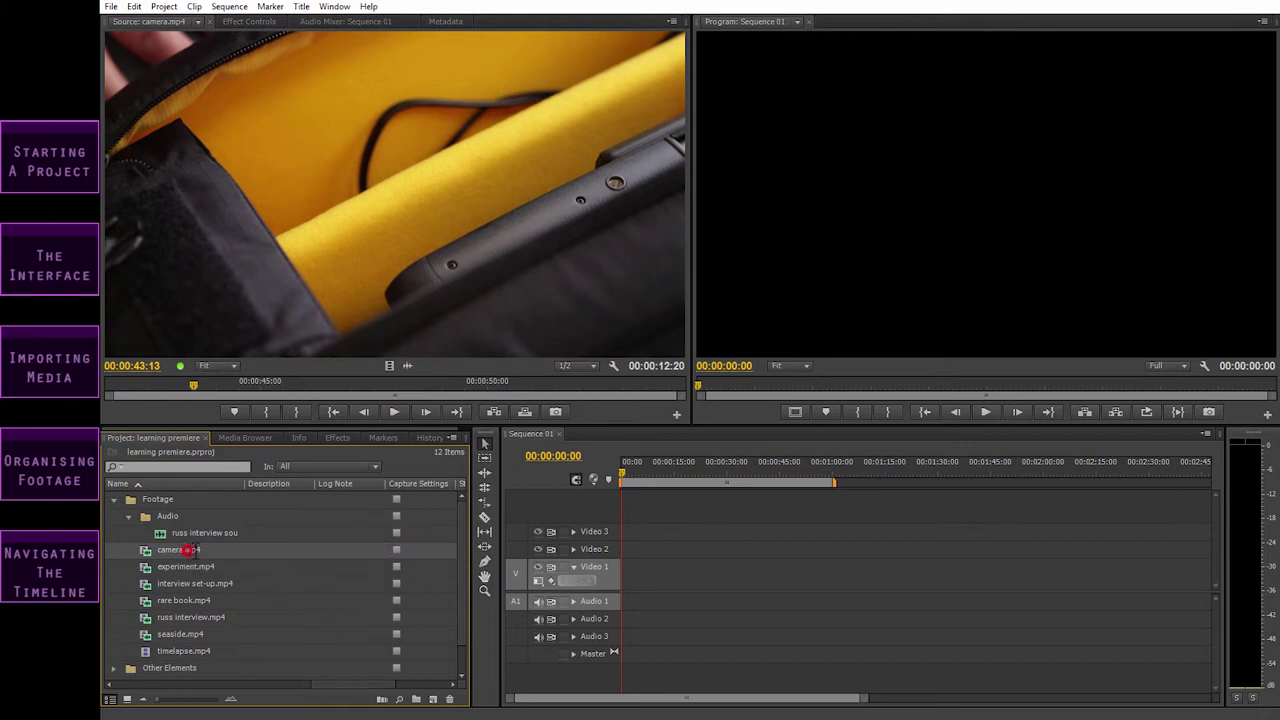
left_click(180, 566)
left_click_drag(176, 551, 634, 579)
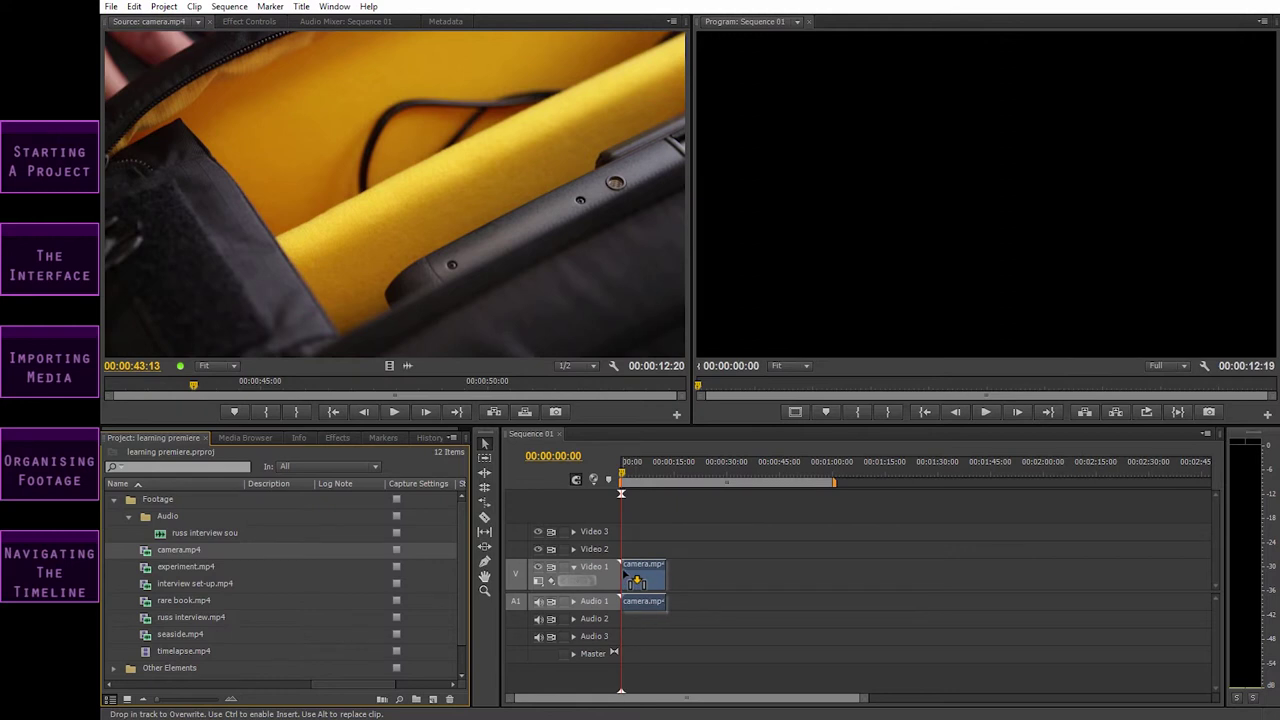
left_click_drag(632, 579, 633, 581)
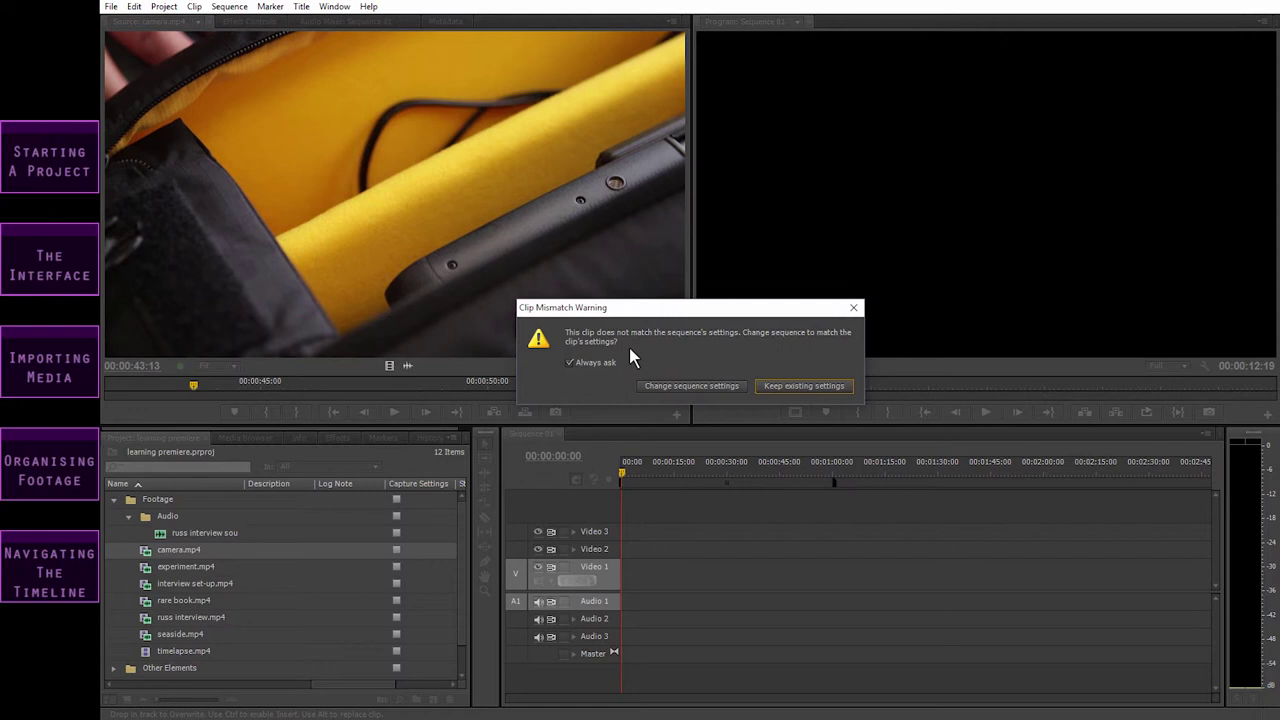
left_click(665, 386)
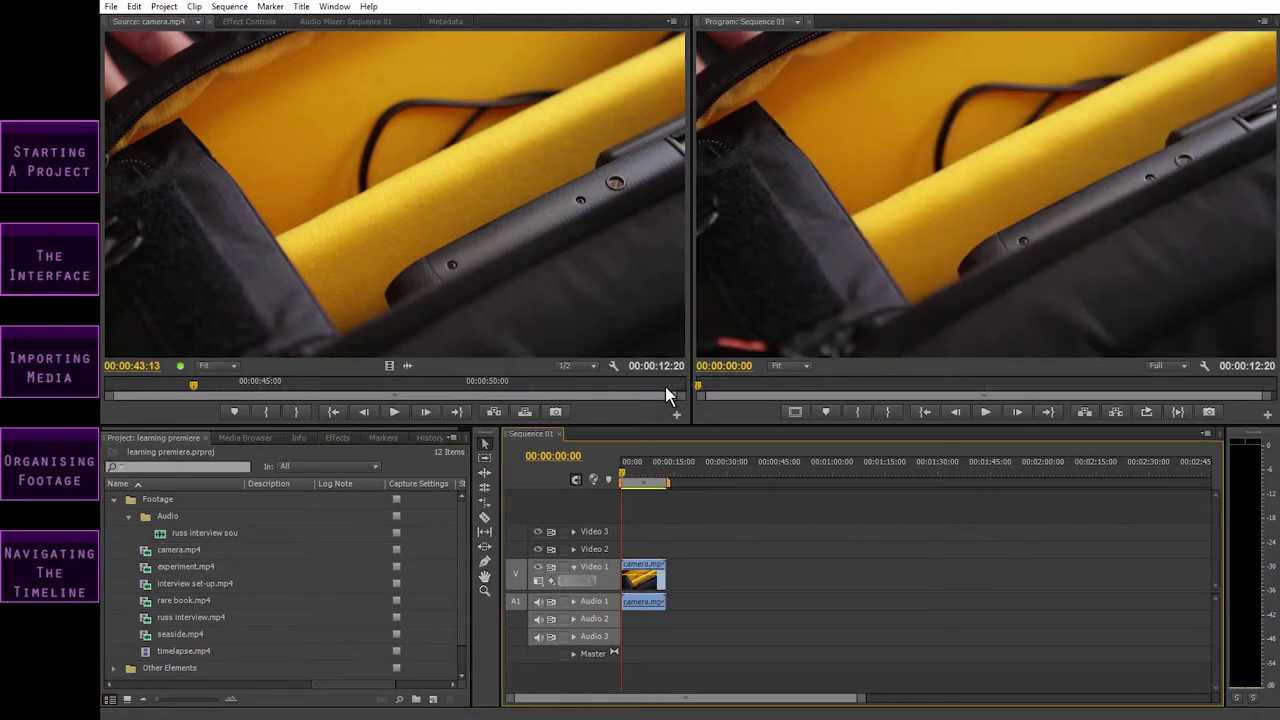
Collapse the Footage bin, expand the Sequences bin and check the frame rate of Sequence 01.
left_click(171, 444)
left_click(114, 499)
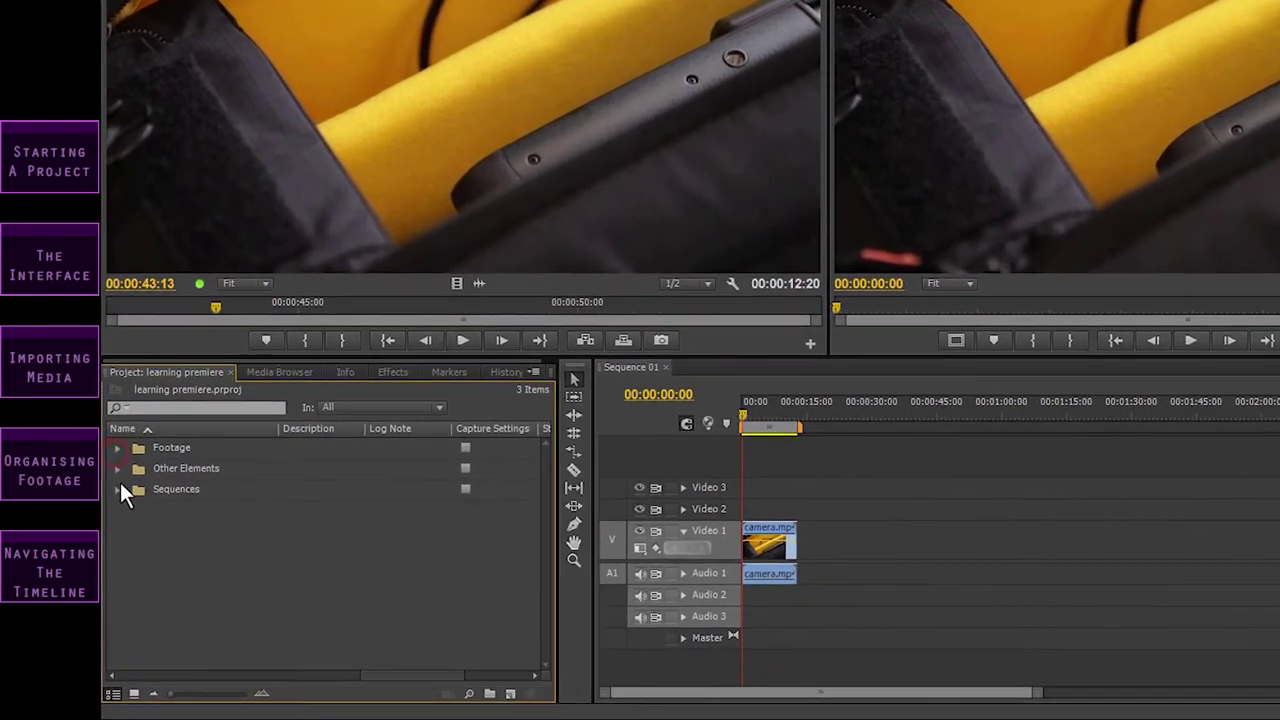
left_click(115, 533)
left_click(222, 478)
left_click_drag(471, 667, 165, 660)
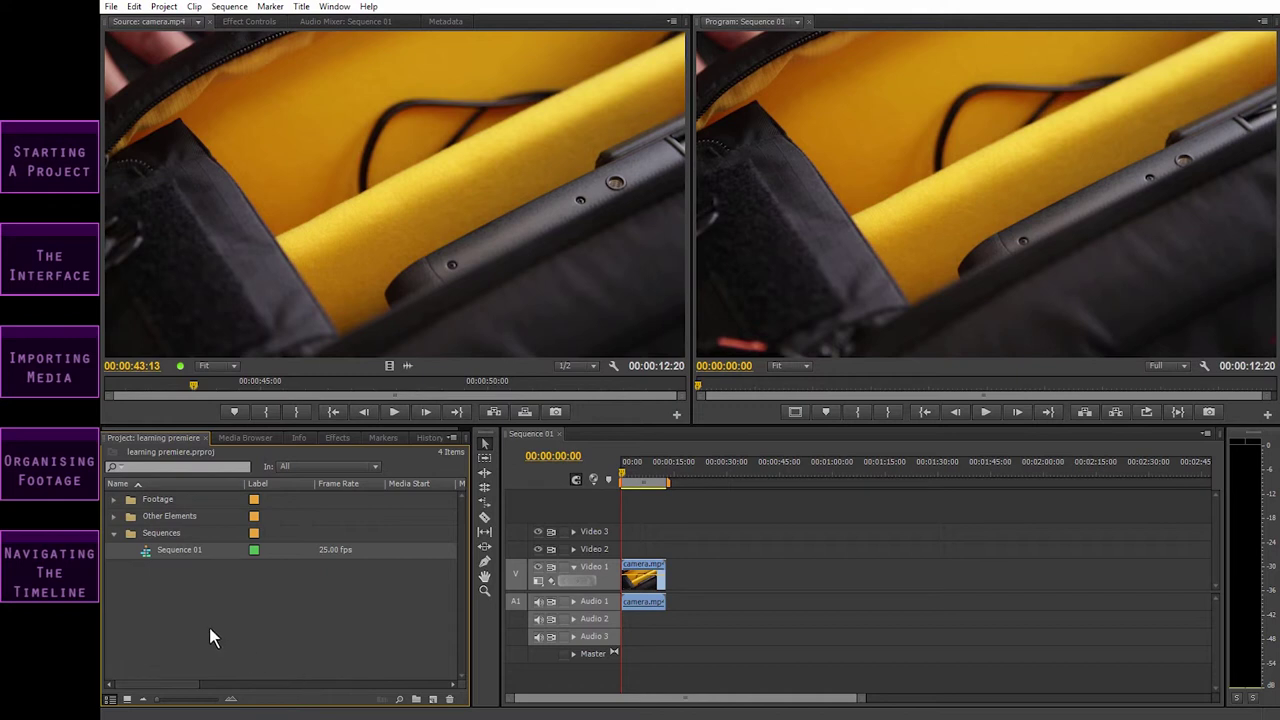
Expand the Footage bin and add the six video clips from experiment.mp4 through timelapse.mp4 to Video 1, directly after camera.mp4.
left_click(113, 500)
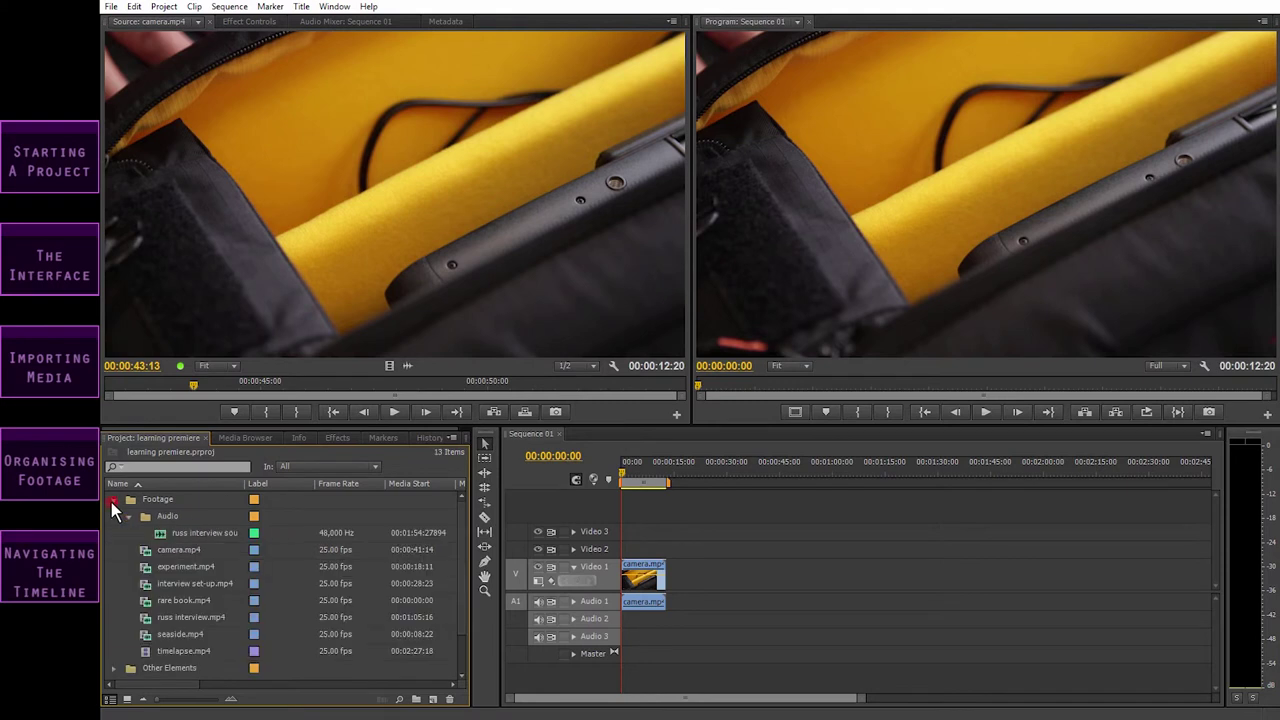
left_click(176, 533)
left_click(177, 566, "shift")
left_click(178, 583, "shift")
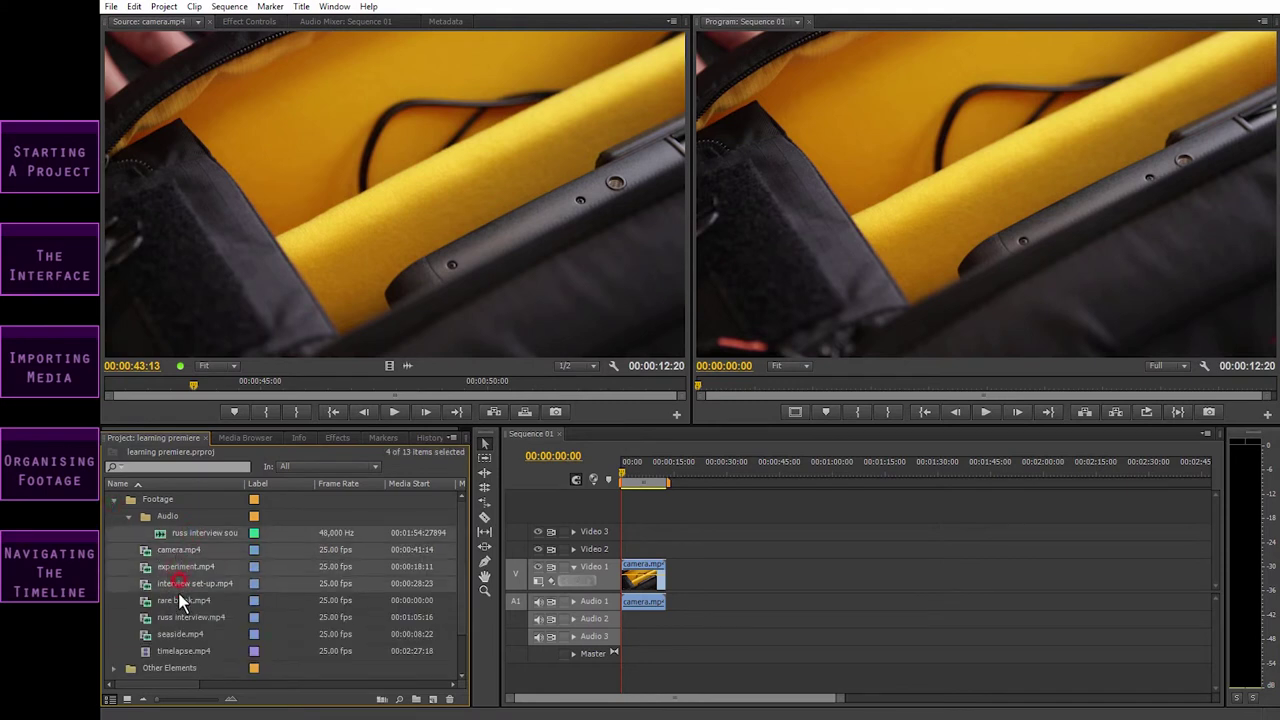
left_click(180, 600, "shift")
left_click(176, 617, "shift")
left_click(173, 634, "shift")
left_click(171, 651, "shift")
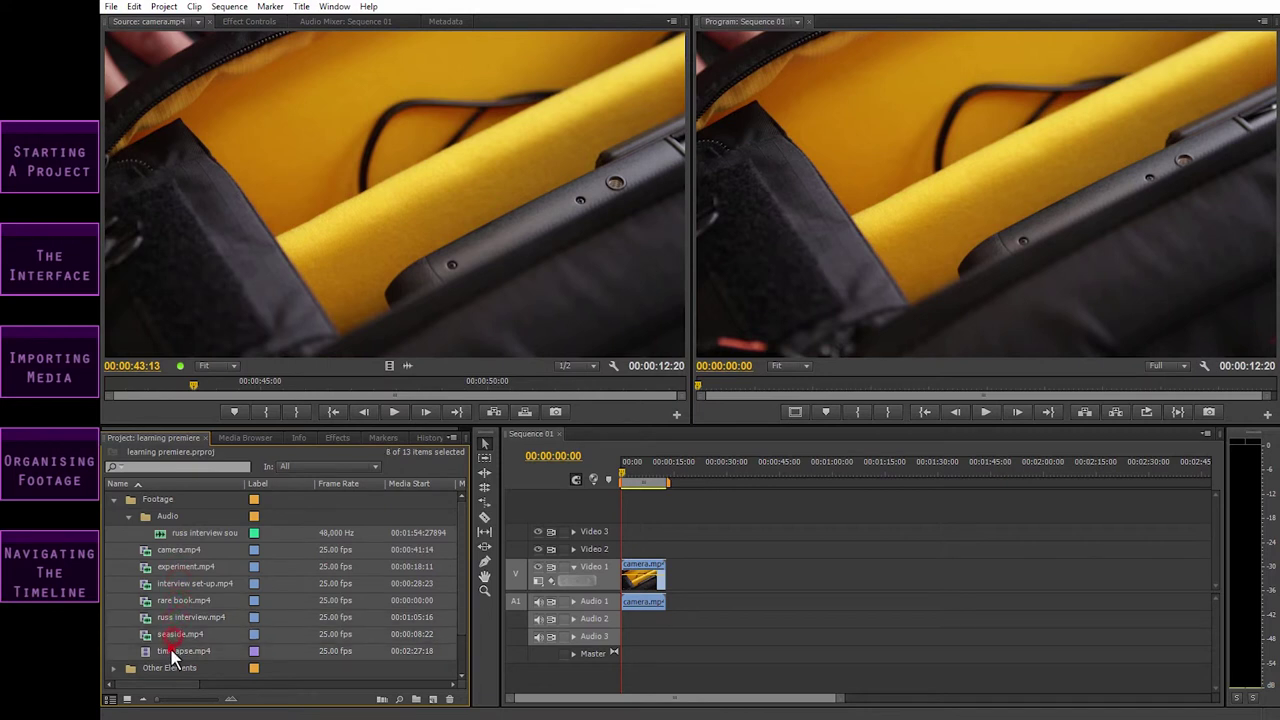
left_click(194, 531, "ctrl")
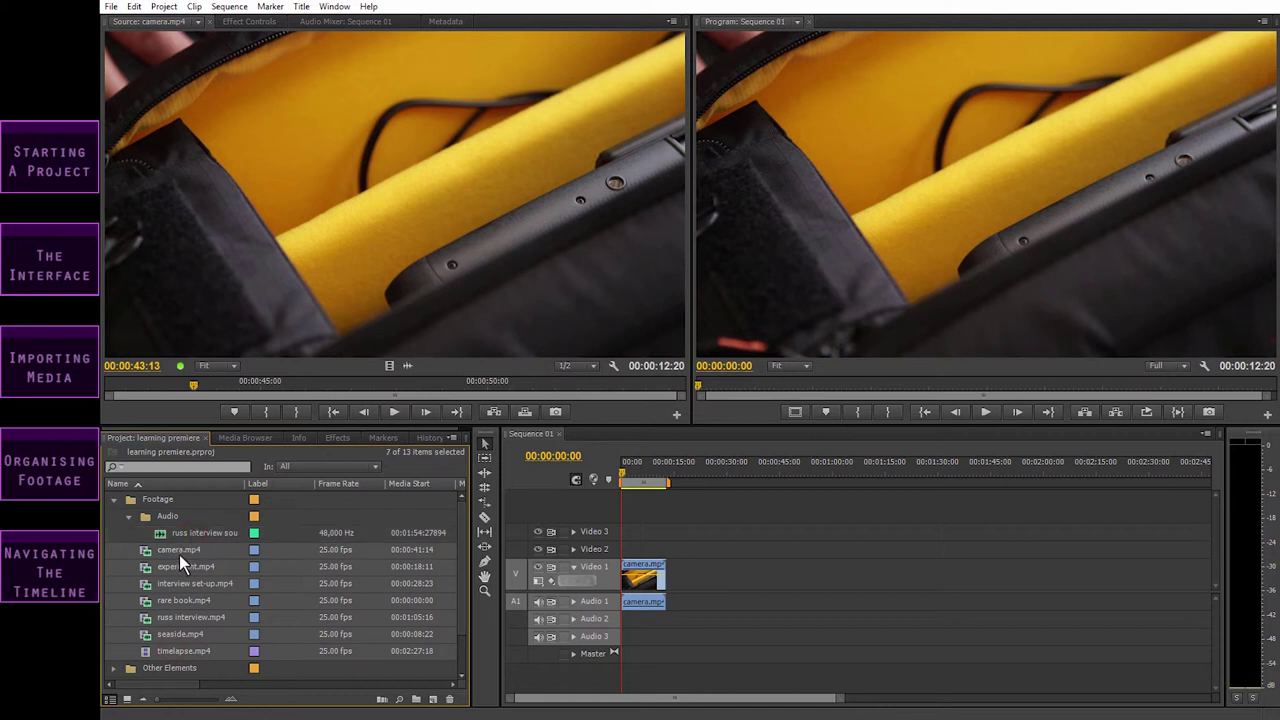
left_click(181, 551, "ctrl")
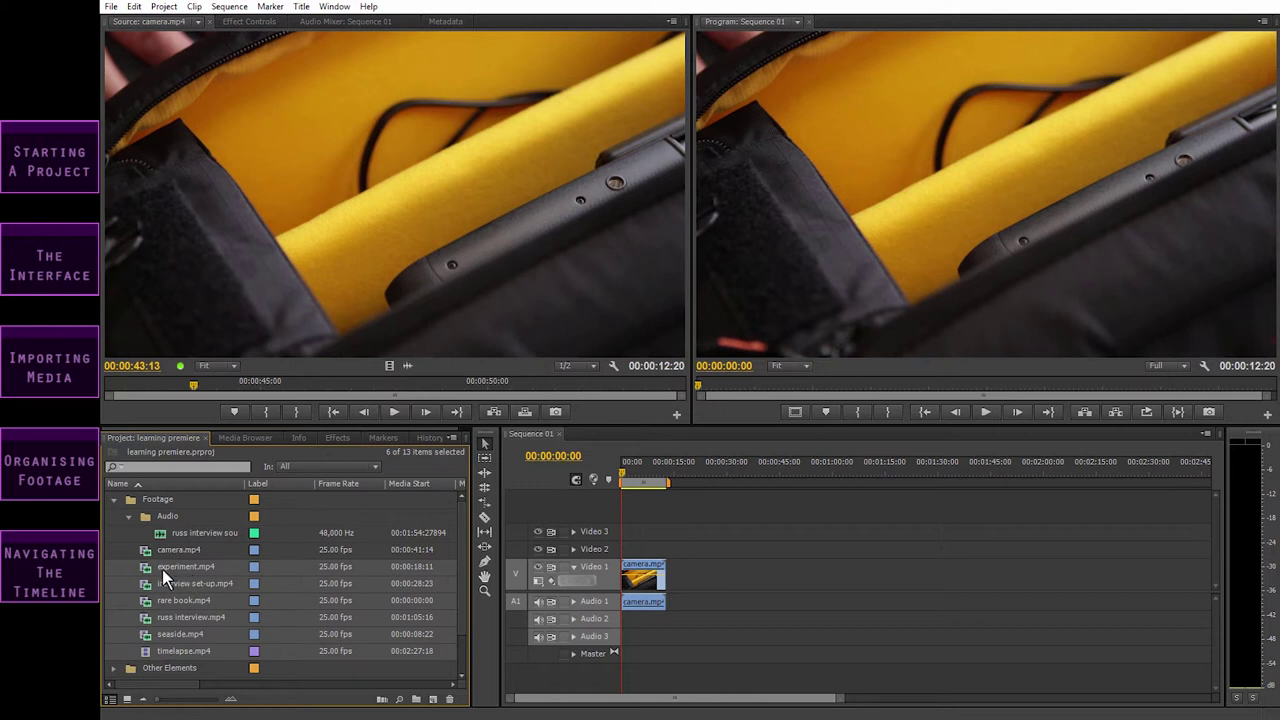
left_click_drag(162, 569, 817, 586)
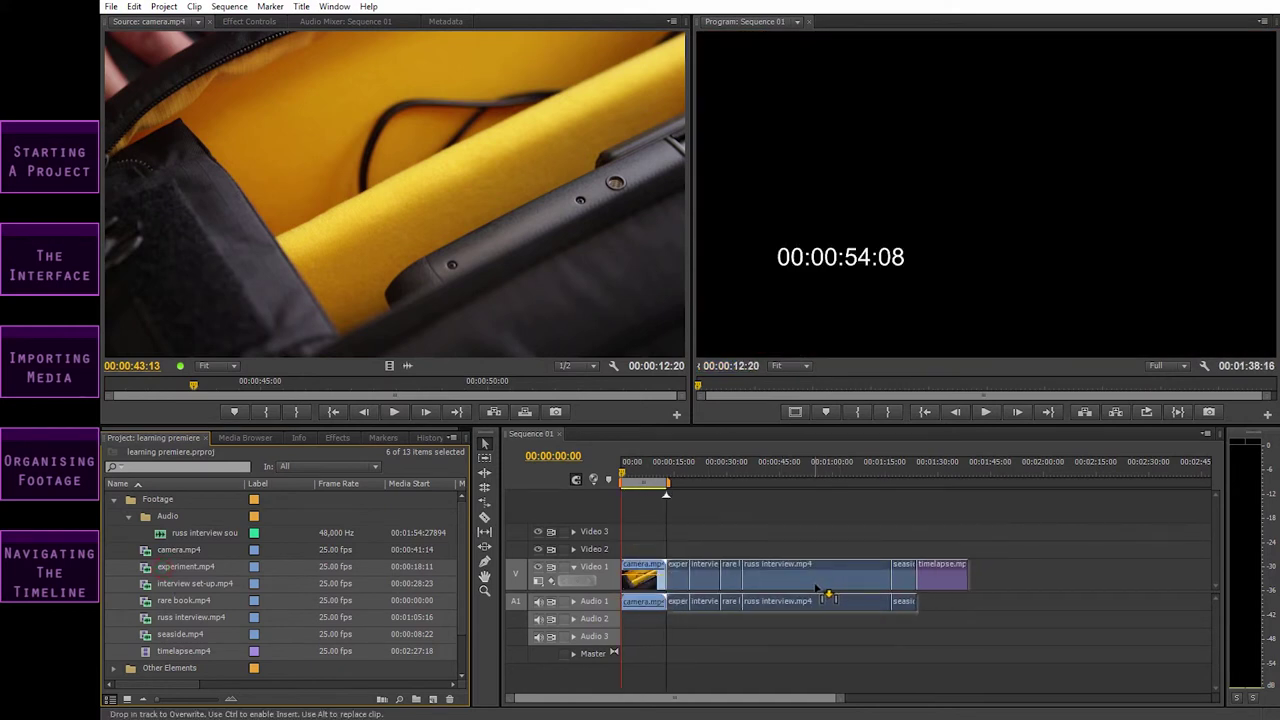
left_click_drag(817, 588, 817, 589)
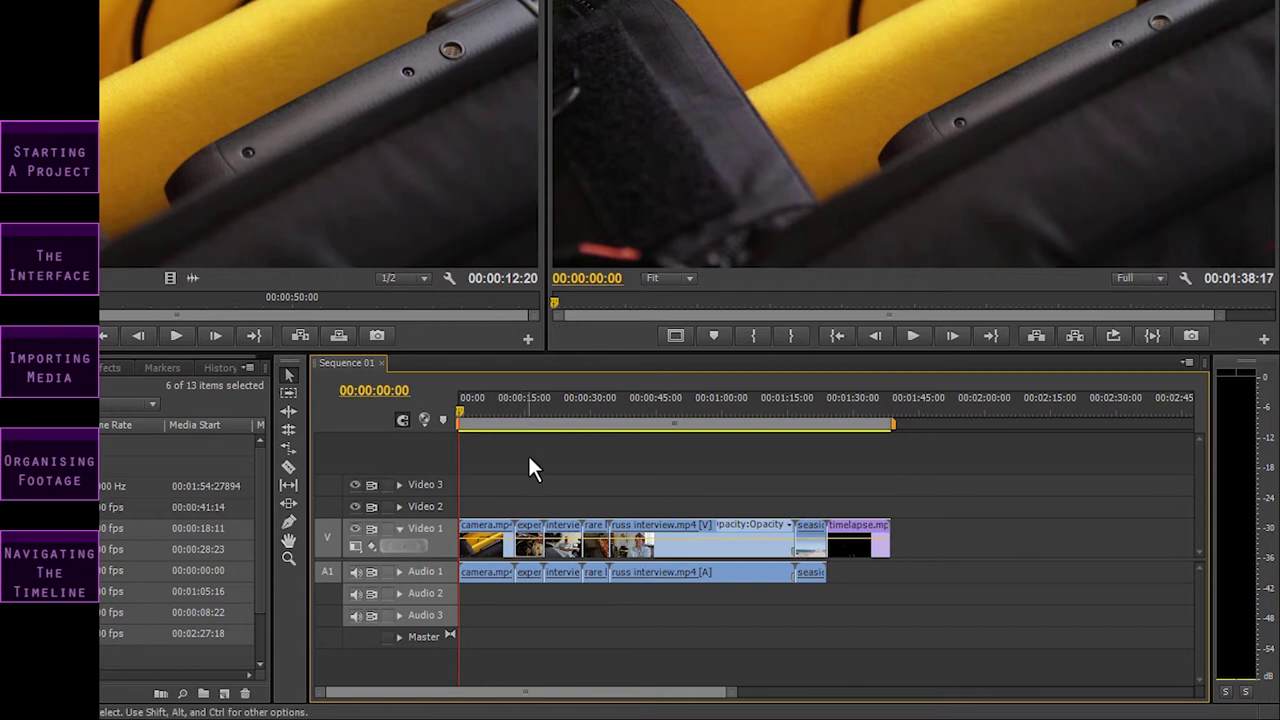
Select the long interview clip on Video 1, then play and stop the sequence twice from its beginning.
left_click(631, 553)
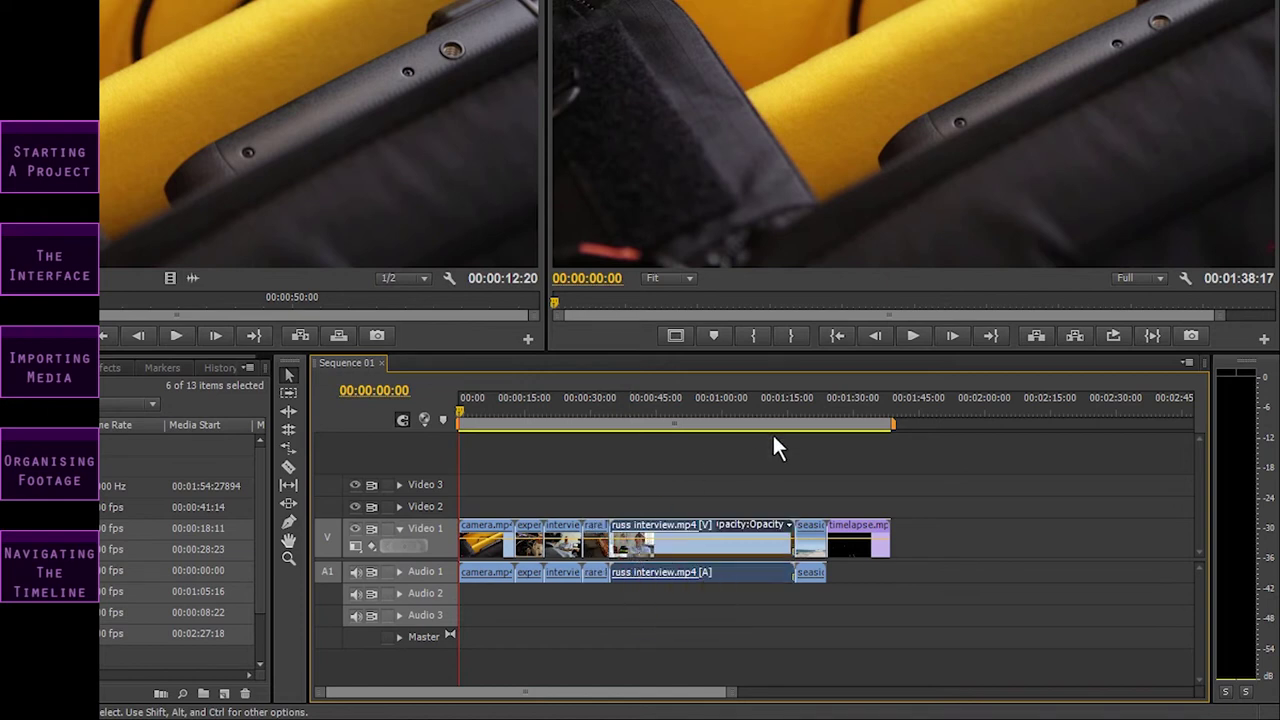
left_click(922, 336)
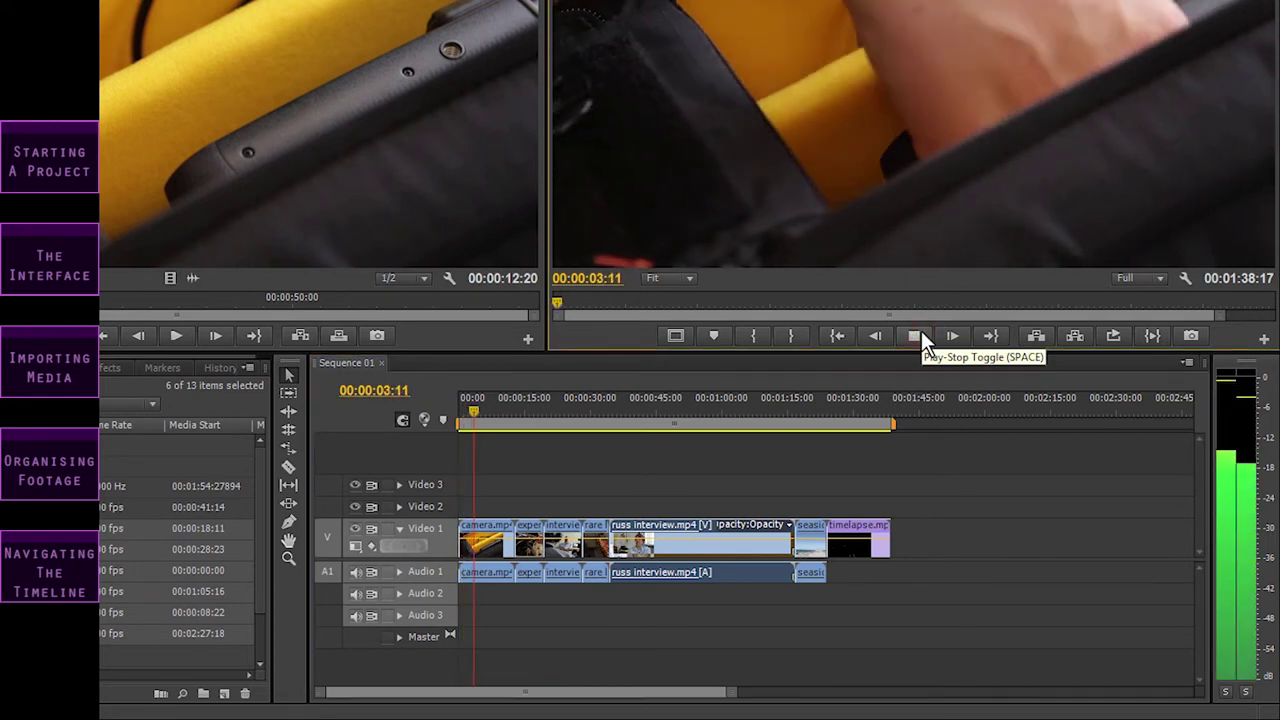
left_click(921, 335)
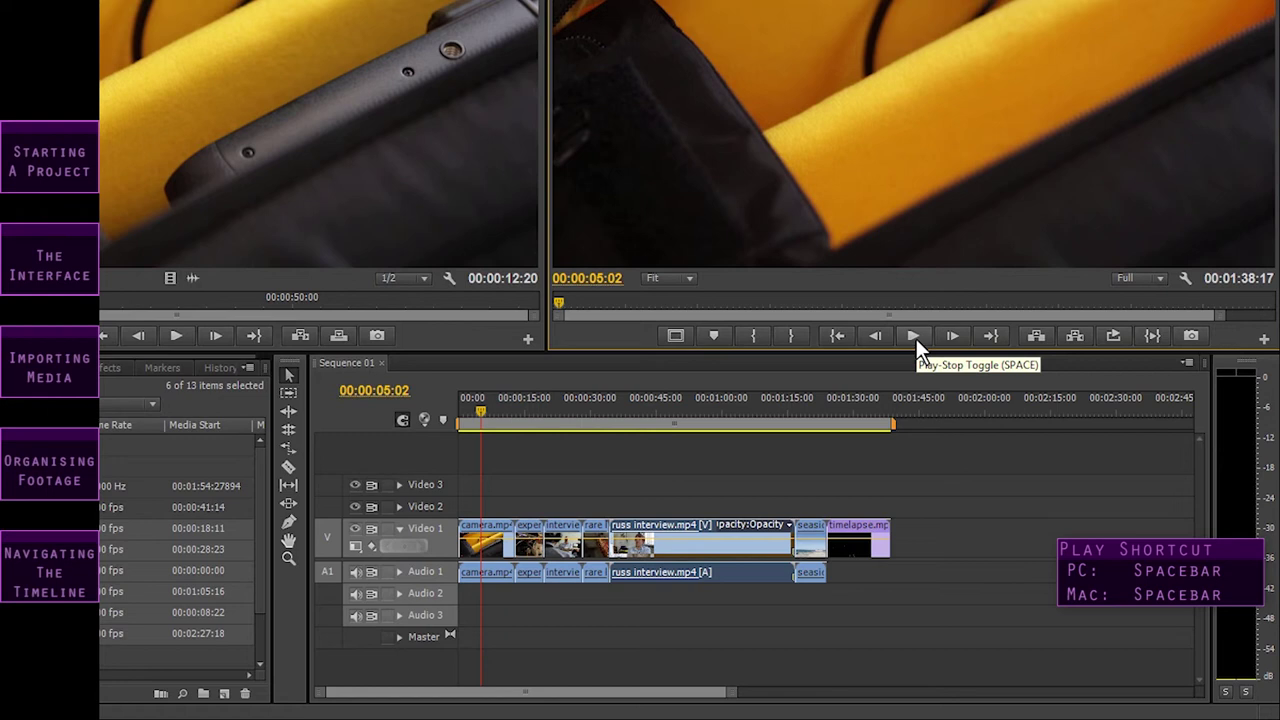
key("space")
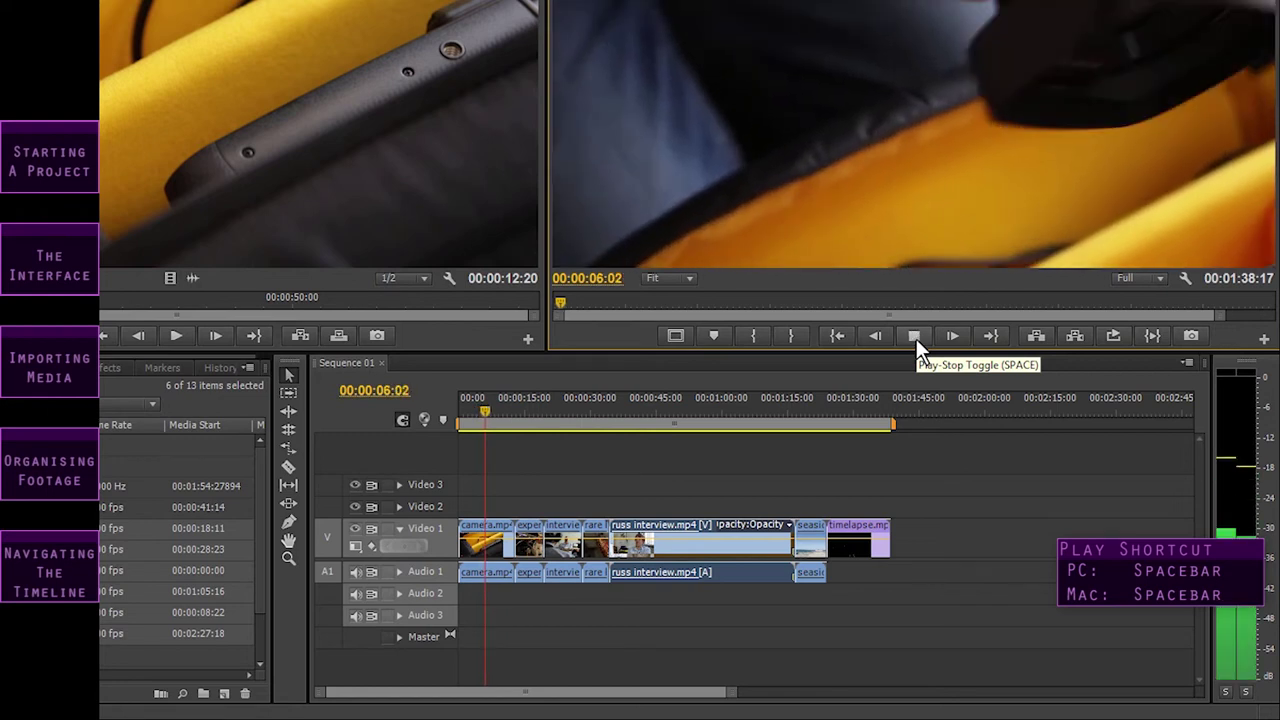
key("space")
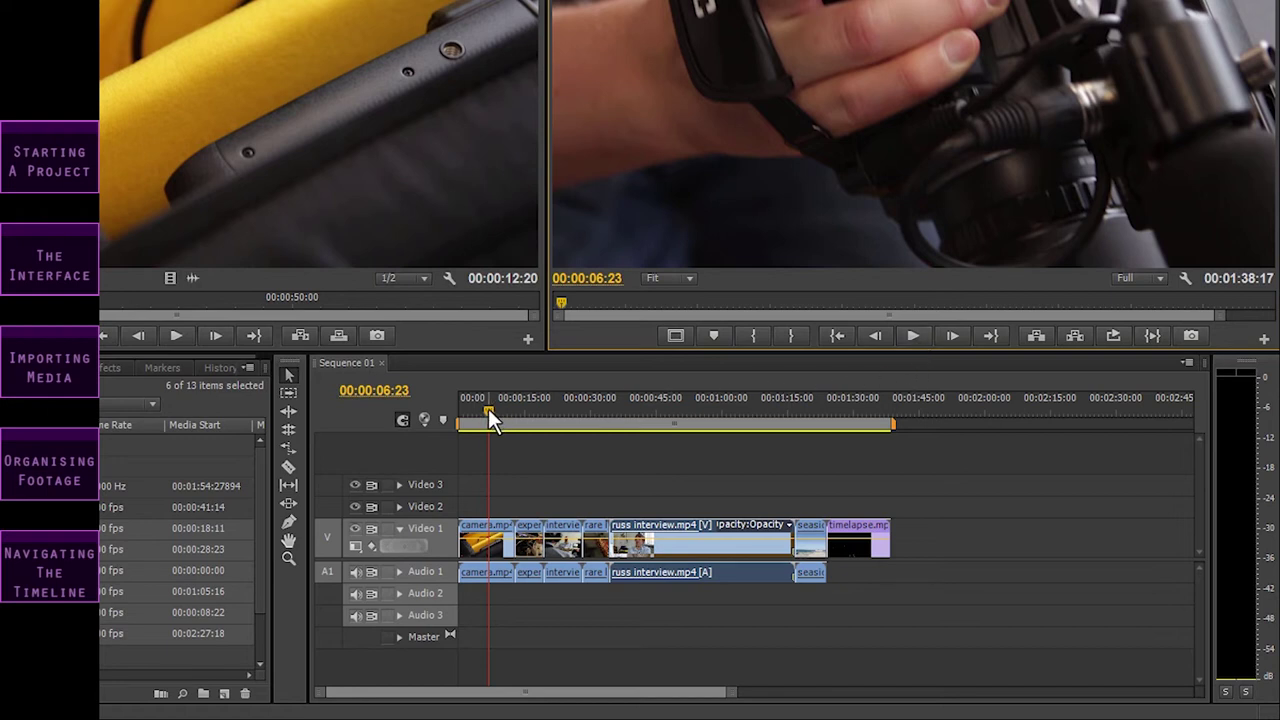
Move the playhead to several points along the sequence and scrub it back to 00:00:10:15.
left_click_drag(488, 408, 506, 409)
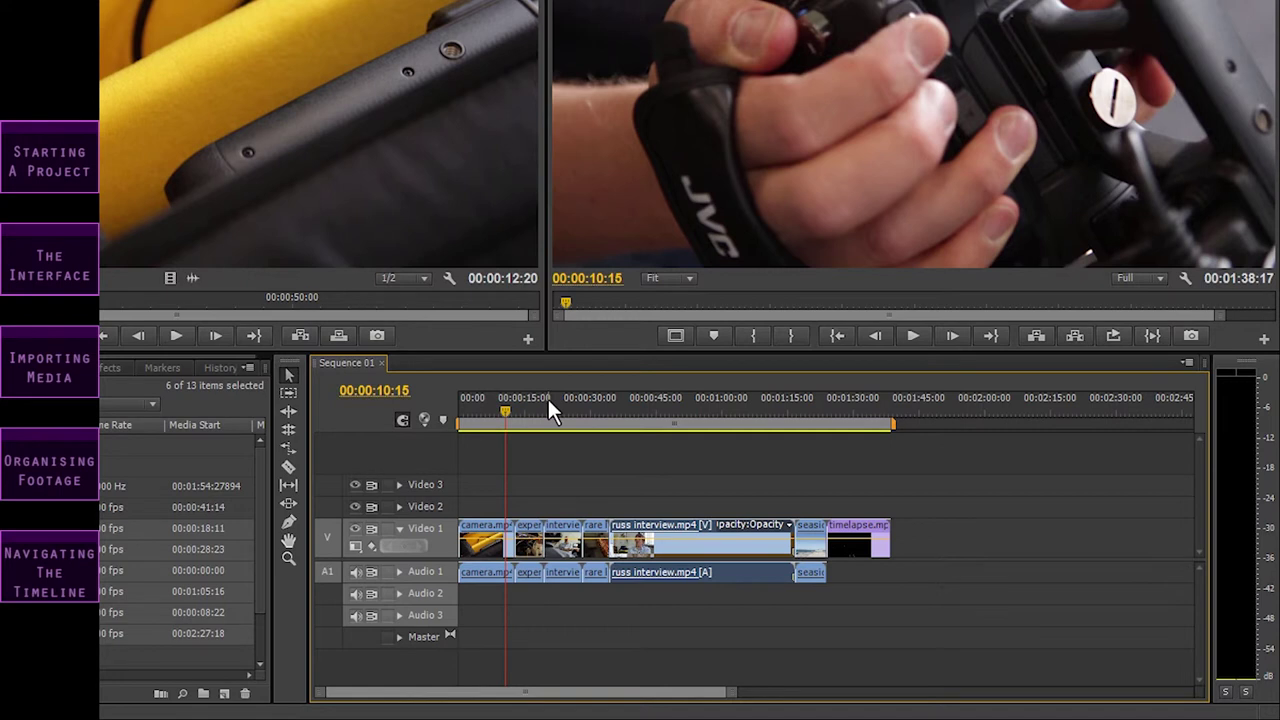
left_click(548, 407)
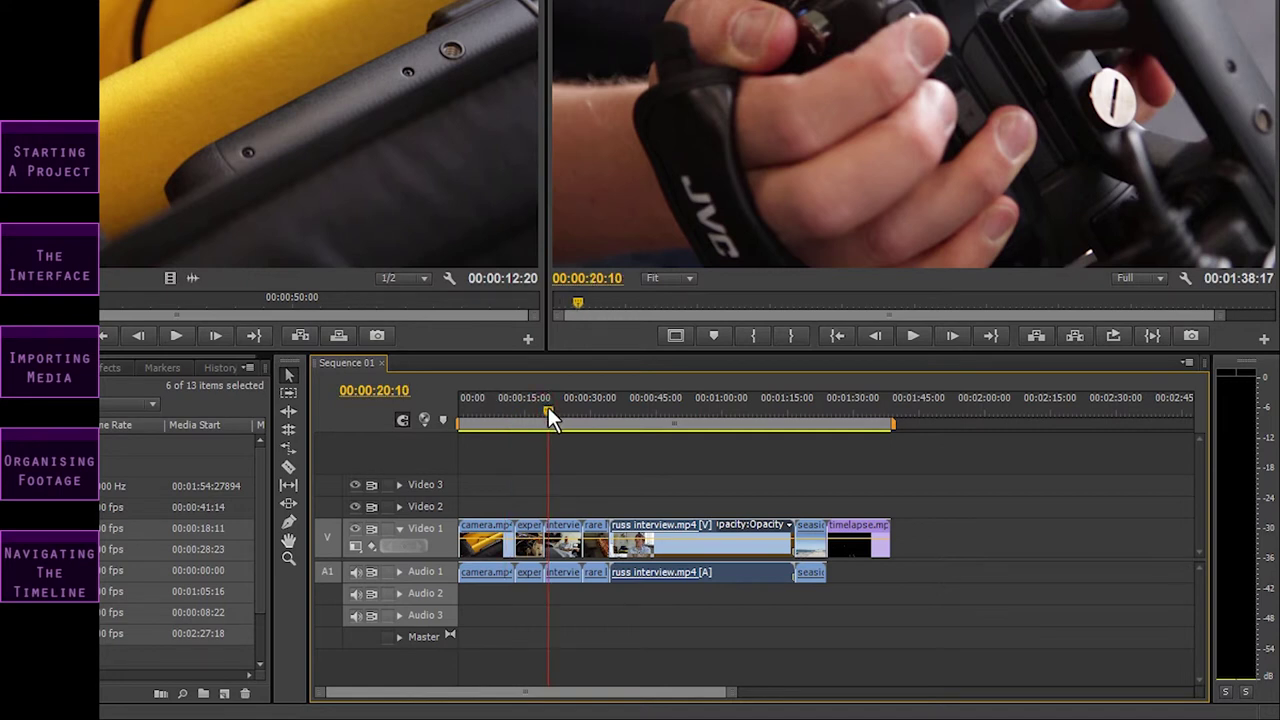
left_click(611, 408)
left_click(685, 410)
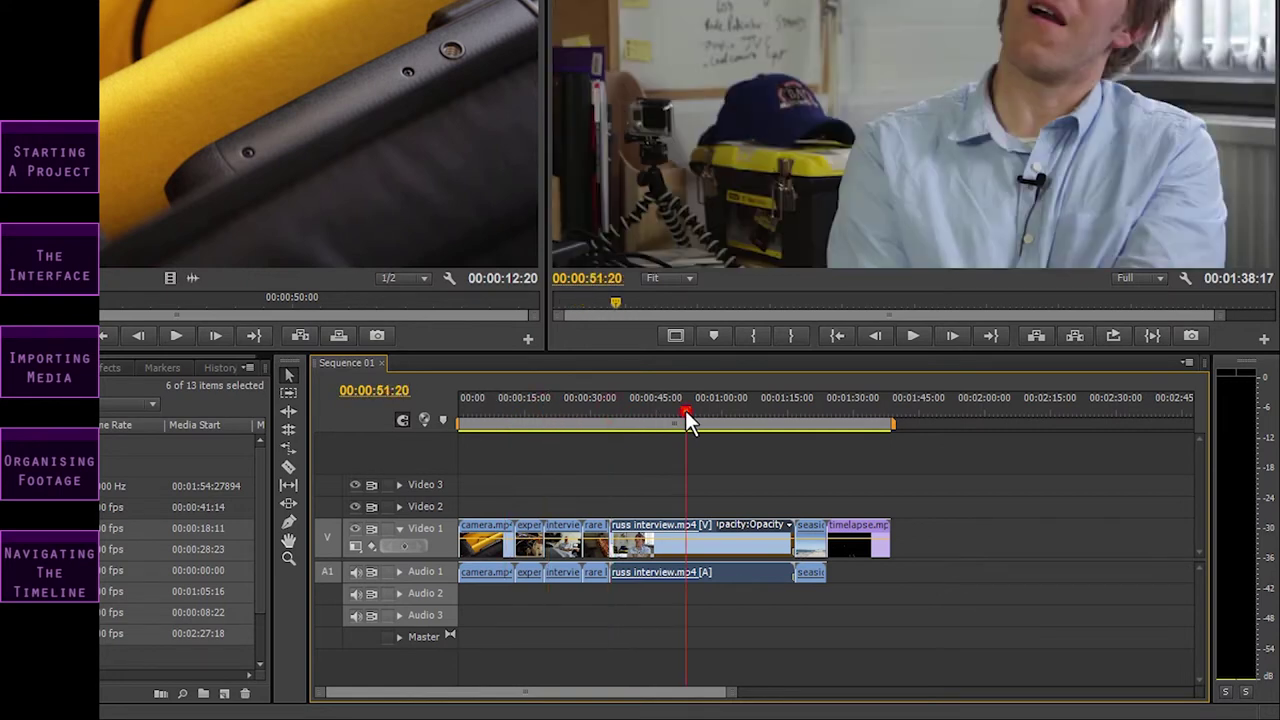
left_click_drag(683, 410, 504, 407)
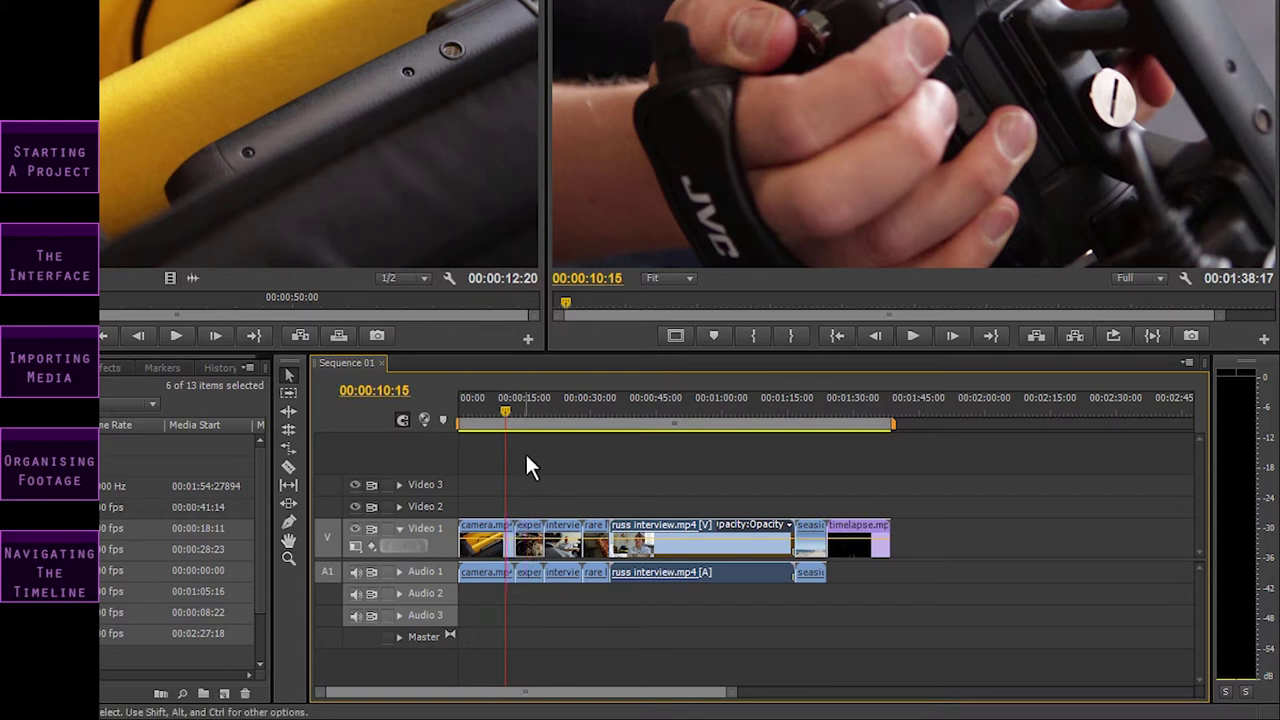
Jump the playhead back and forth between the clips' edit points, finishing at the start of the rare book clip.
key("Down")
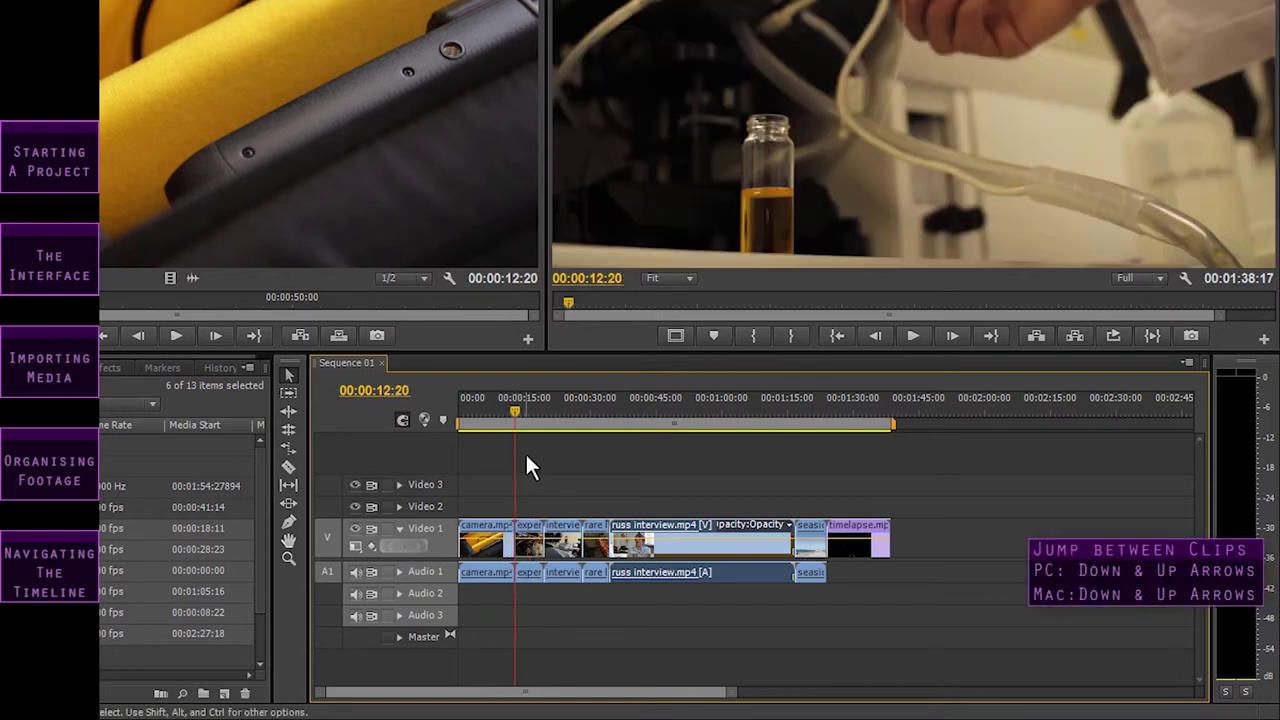
key("Up")
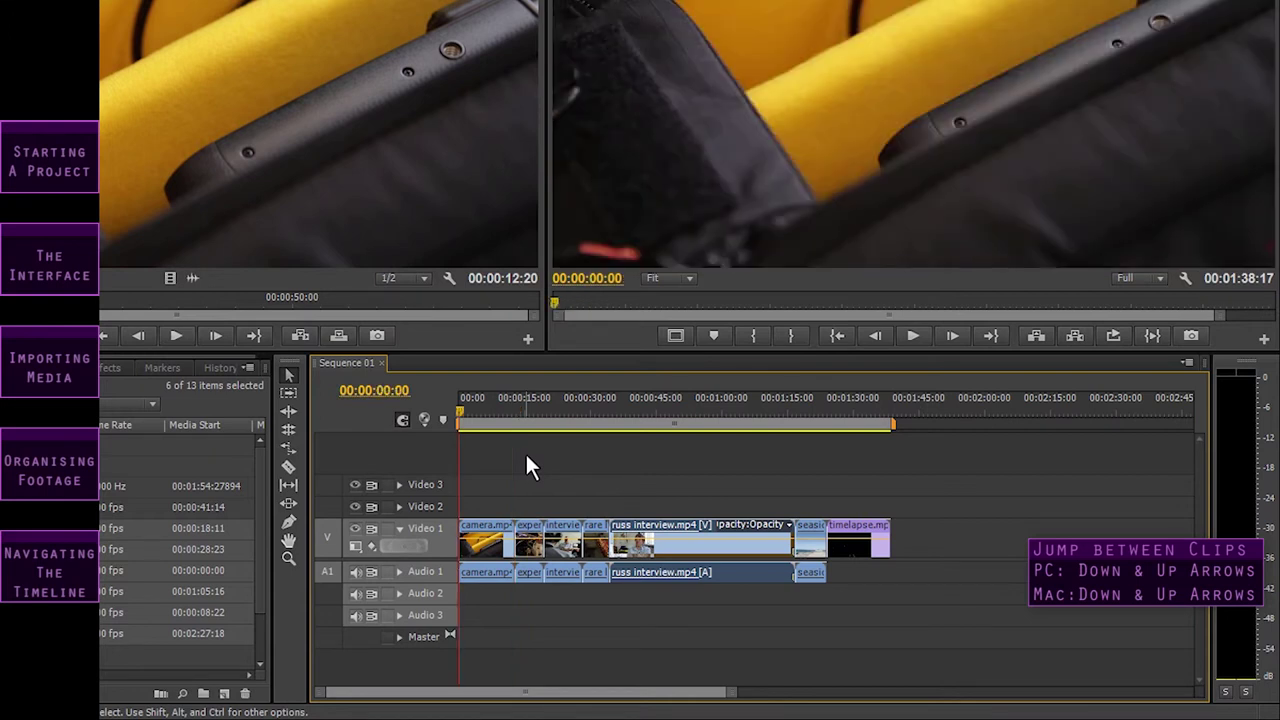
key("Down")
key("Down")
key("Down")
key("Down")
key("Down")
key("Down")
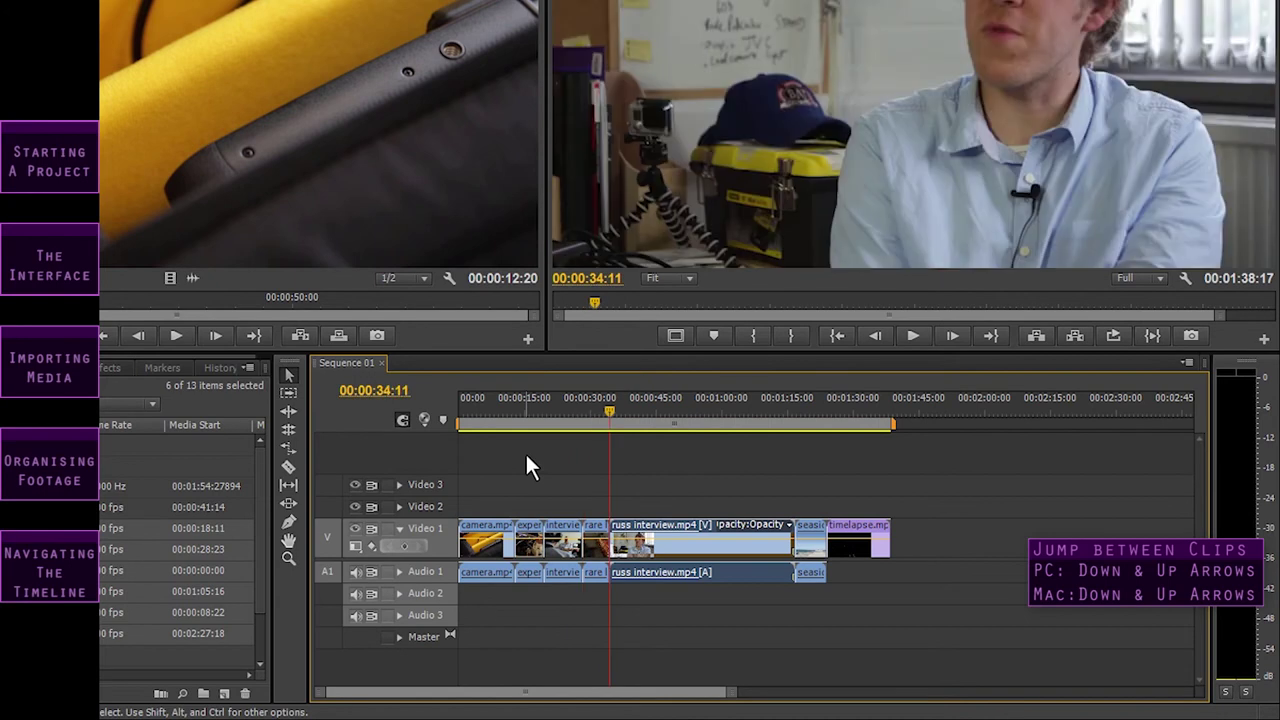
key("Up")
key("Up")
key("Up")
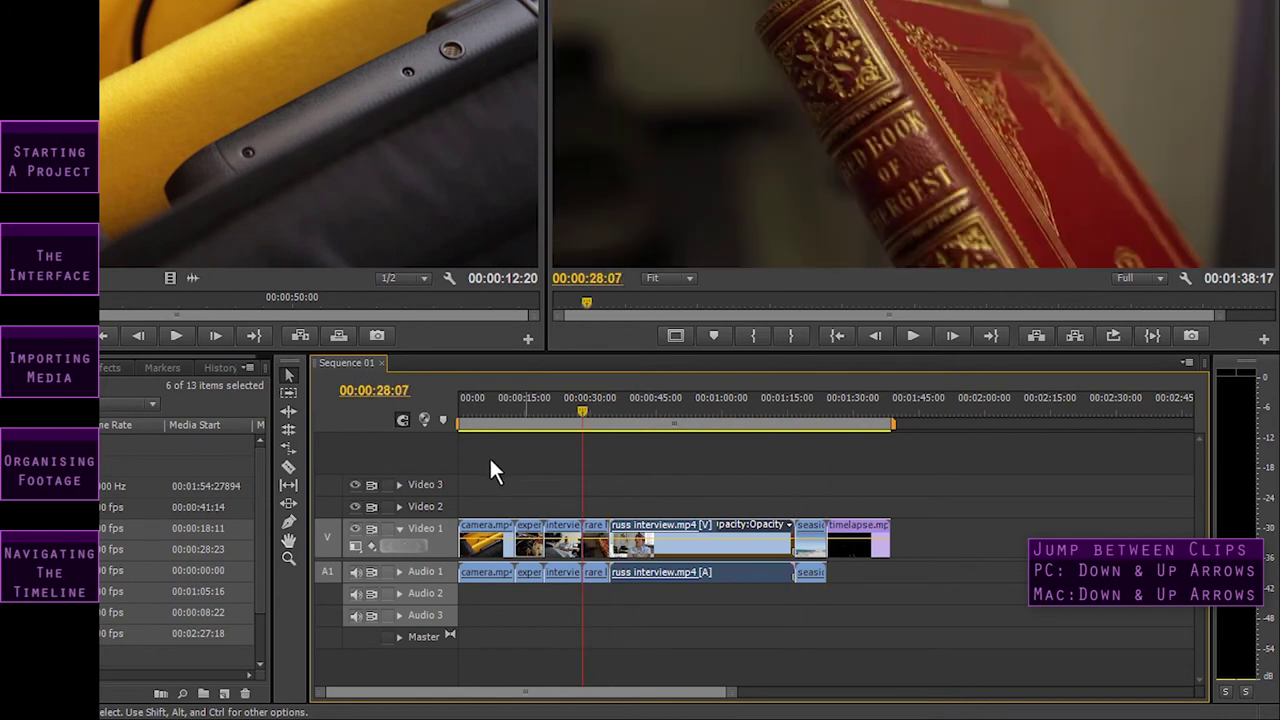
left_click(440, 545)
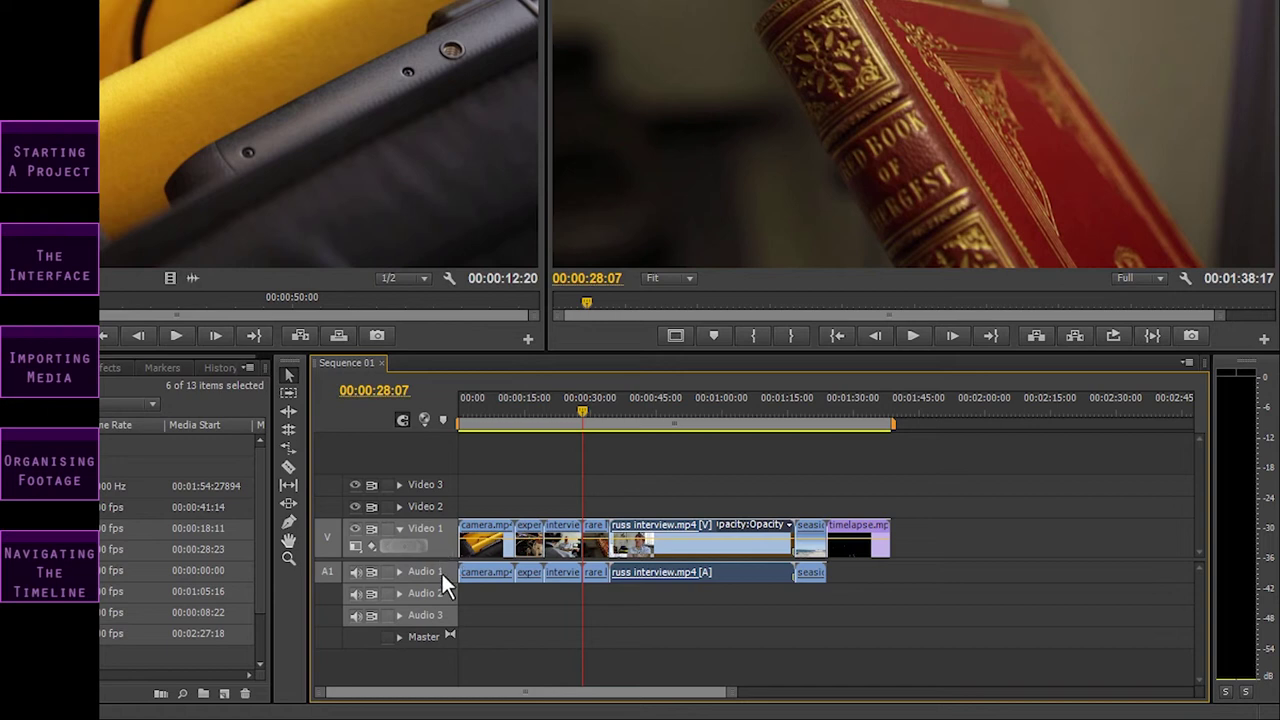
left_click(440, 545)
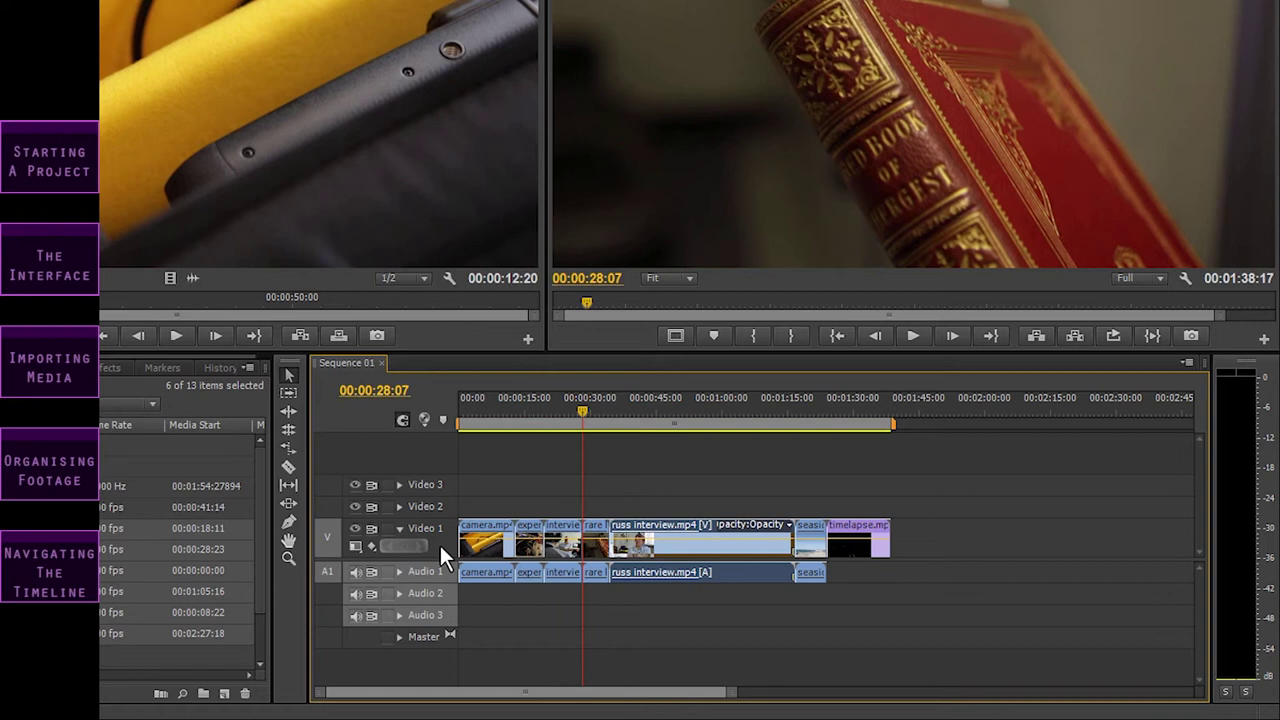
left_click(440, 545)
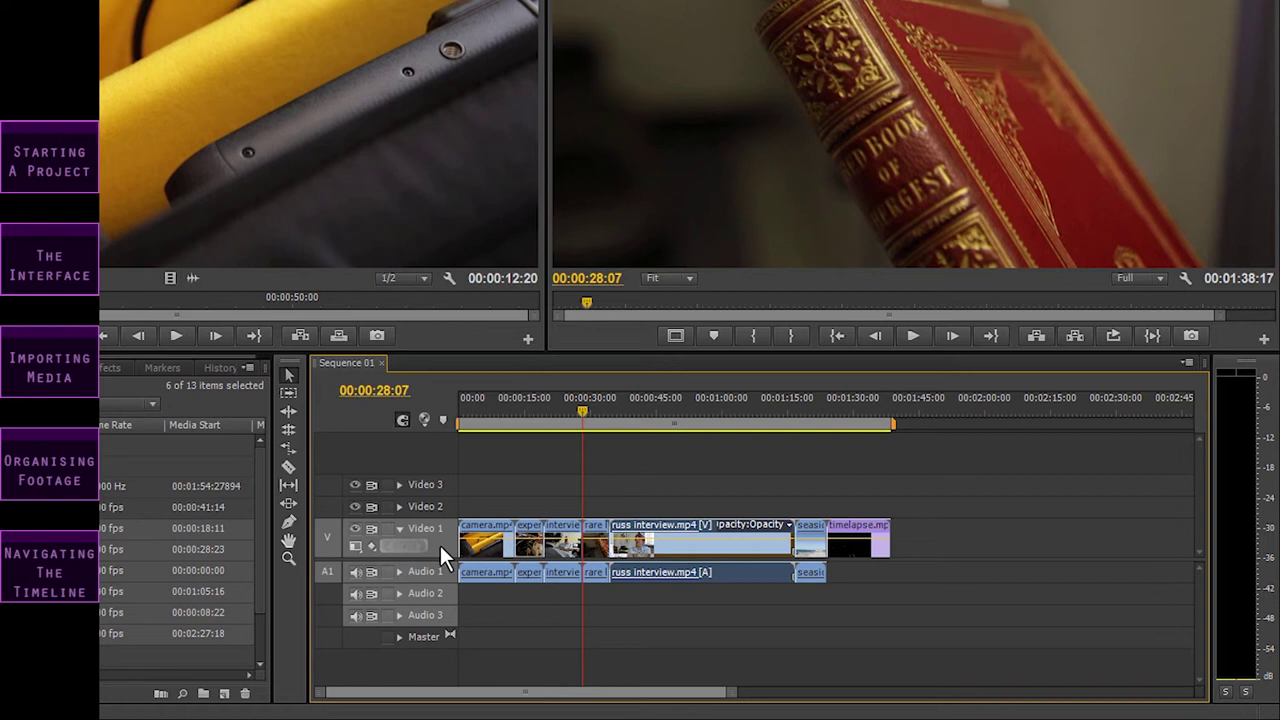
Step the playhead frame by frame back and forth across the start of the rare book clip, finishing at 00:00:28:08.
key("Right")
key("Right")
key("Right")
key("Left")
key("Left")
key("Left")
key("Left")
key("Left")
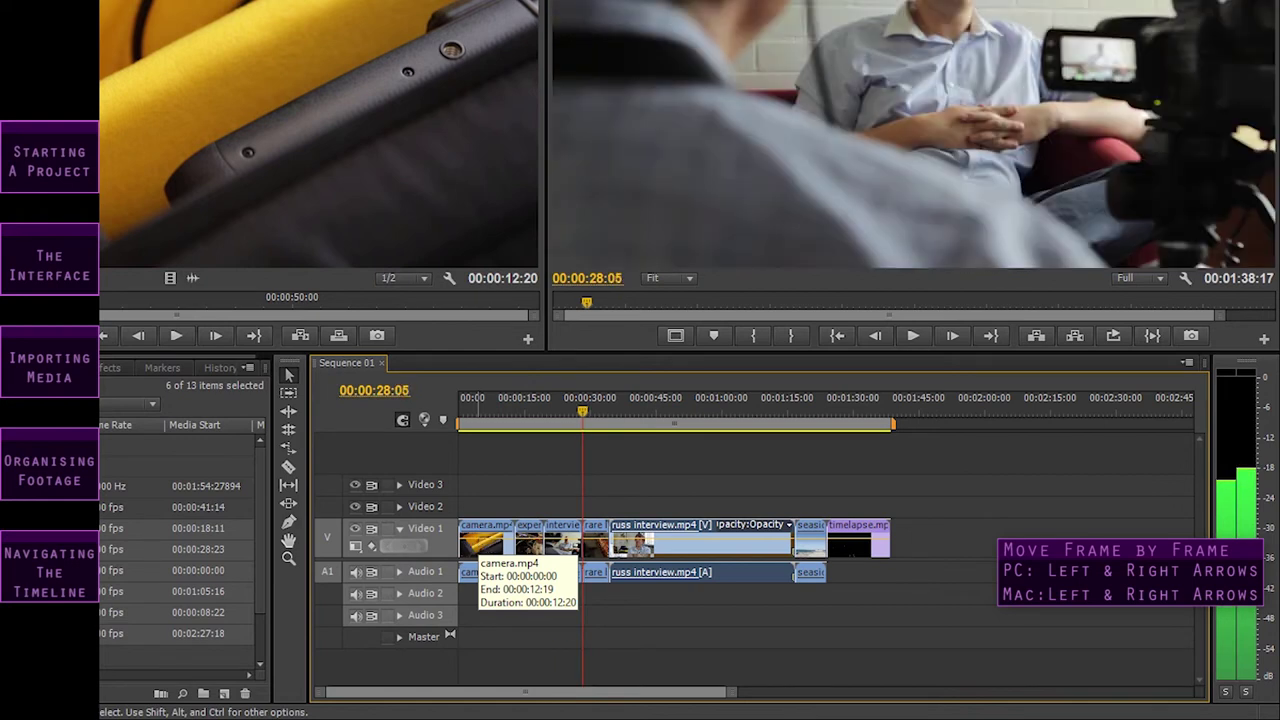
key("Left")
key("Left")
key("Right")
key("Right")
key("Right")
key("Right")
key("Right")
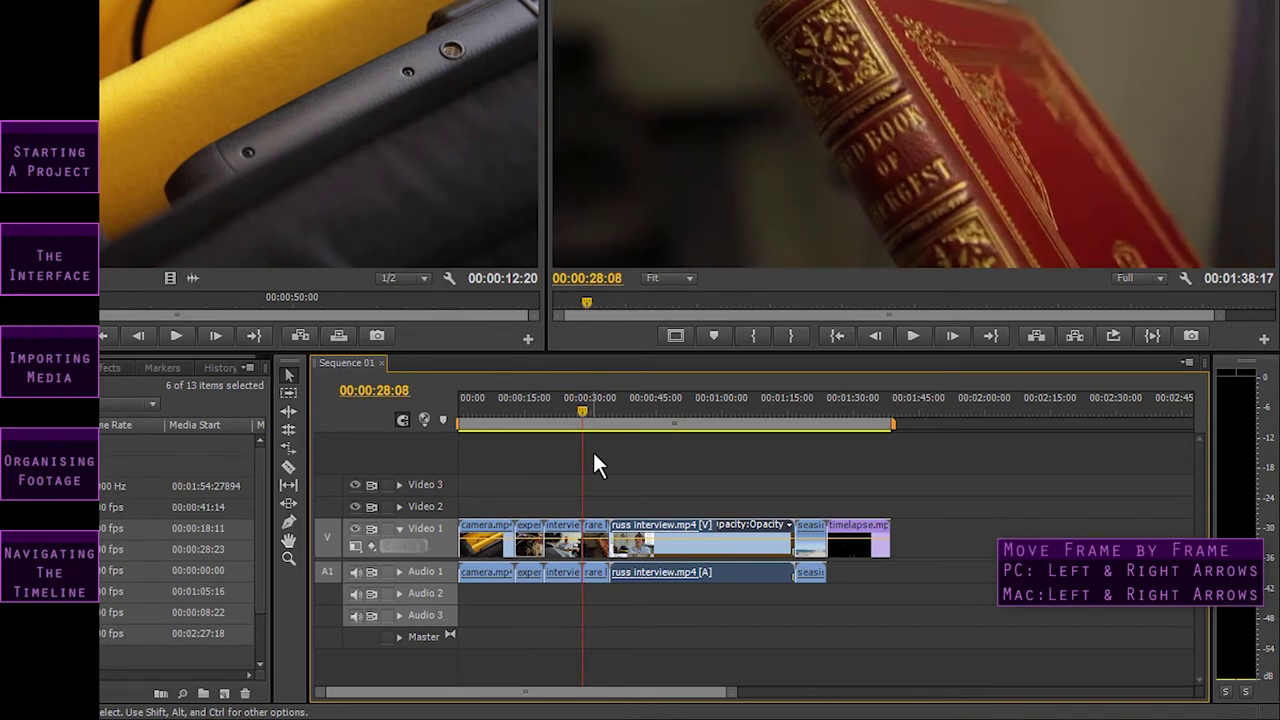
Advance the playhead frame by frame through the rare book clip to 00:00:29:15.
key("Right")
key("Right")
key("Right")
key("Right")
key("Right")
key("Right")
key("Right")
key("Right")
key("Right")
key("Right")
key("Right")
key("Right")
key("Right")
key("Right")
key("Right")
key("Right")
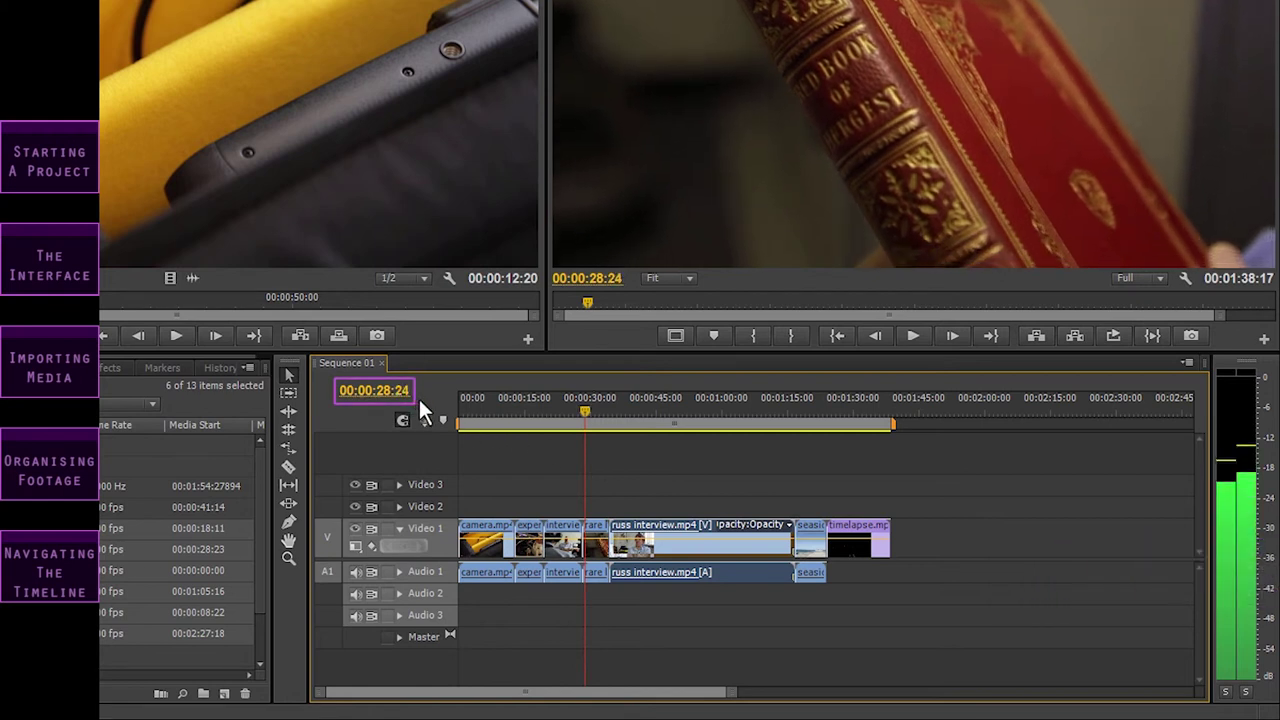
key("Right")
key("Right")
key("Right")
key("Right")
key("Right")
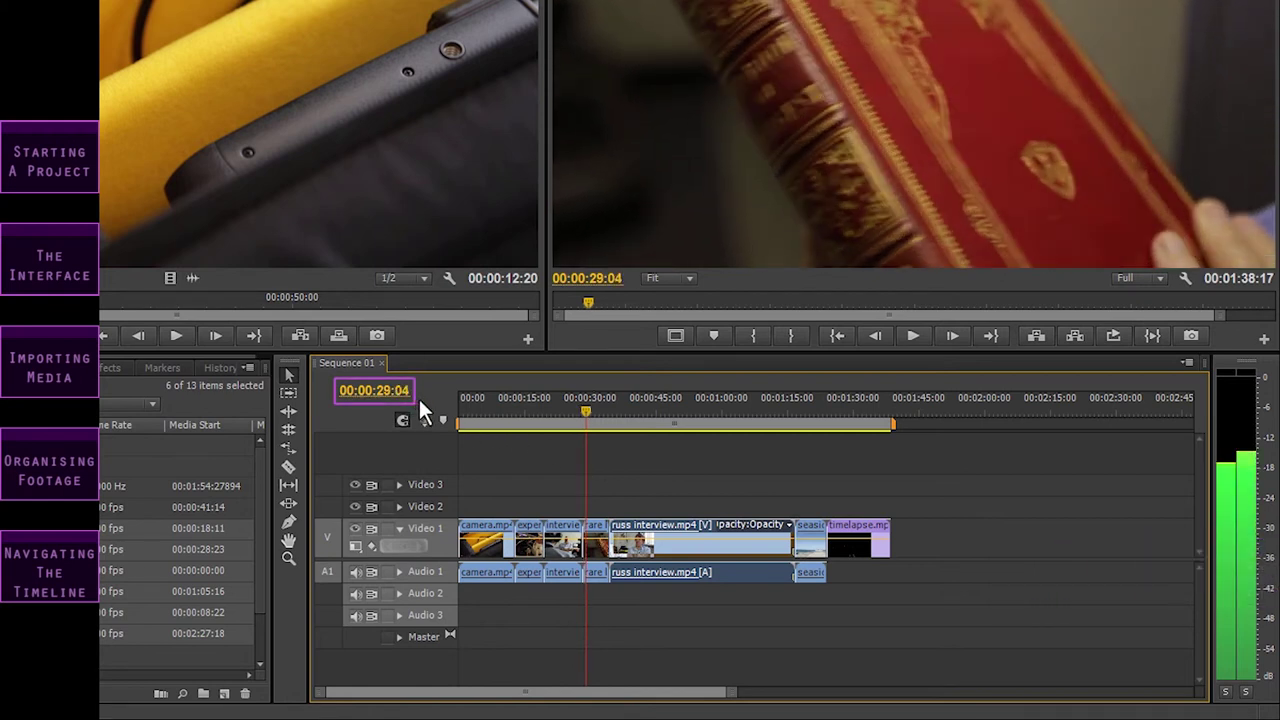
key("Right")
key("Right")
key("Right")
key("Right")
key("Right")
key("Right")
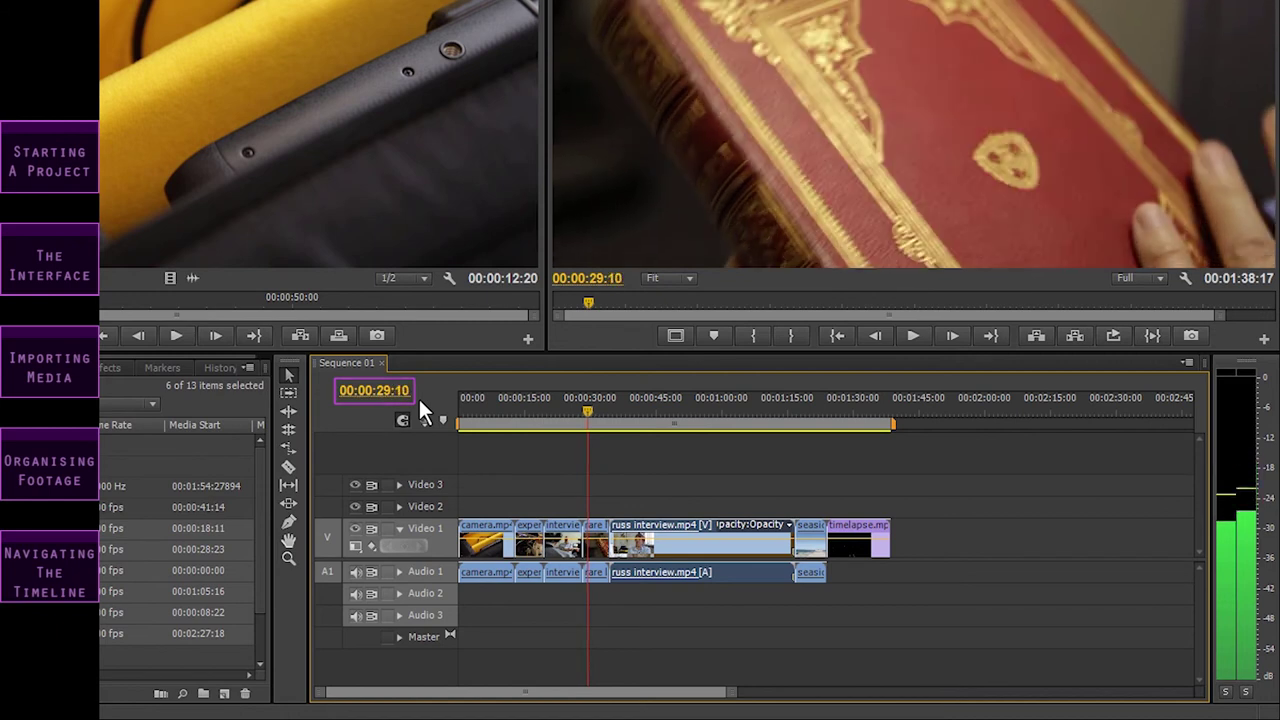
key("Right")
key("Right")
key("Right")
key("Right")
key("Right")
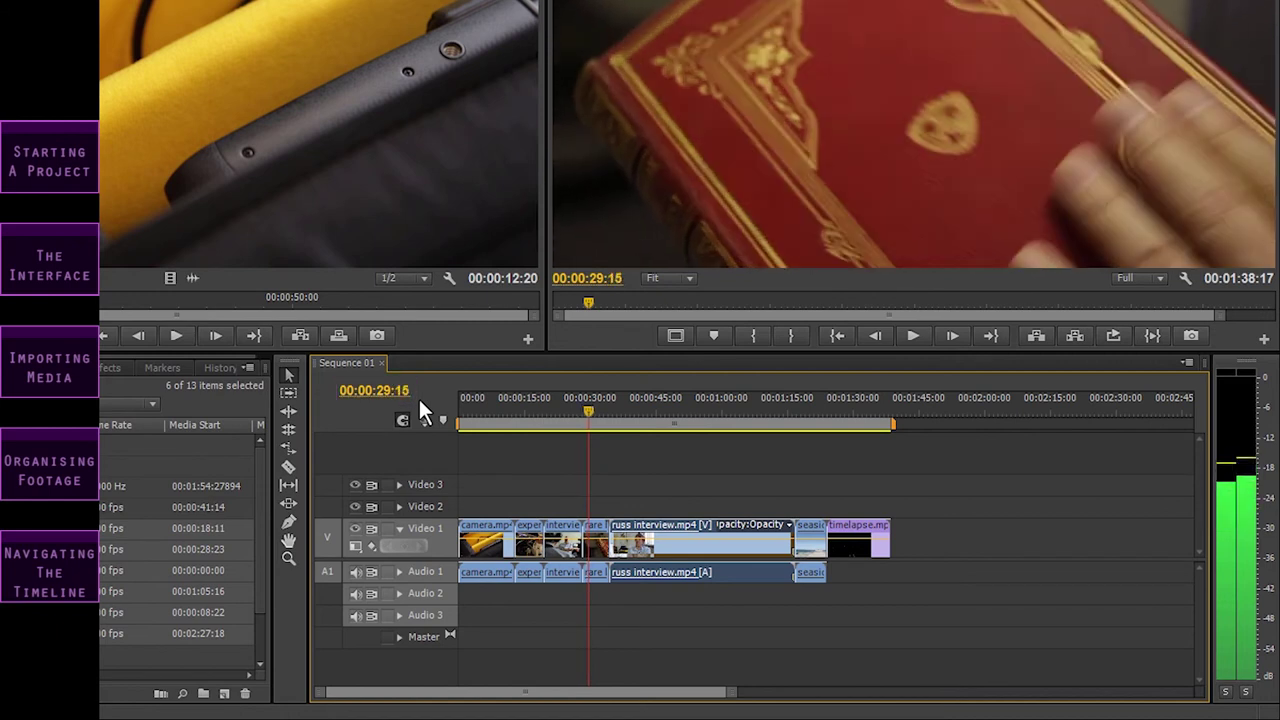
Advance the playhead frame by frame through the rare book clip to 00:00:29:21.
key("Right")
key("Right")
key("Right")
key("Right")
key("Right")
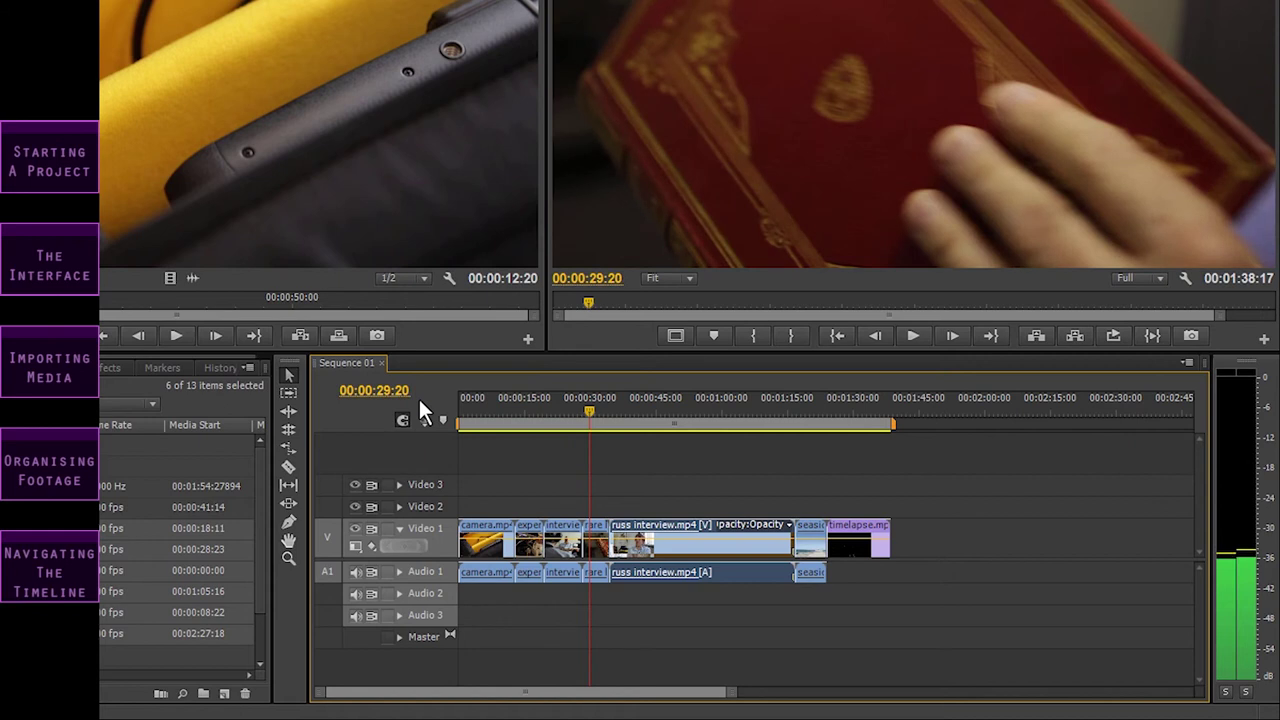
key("Right")
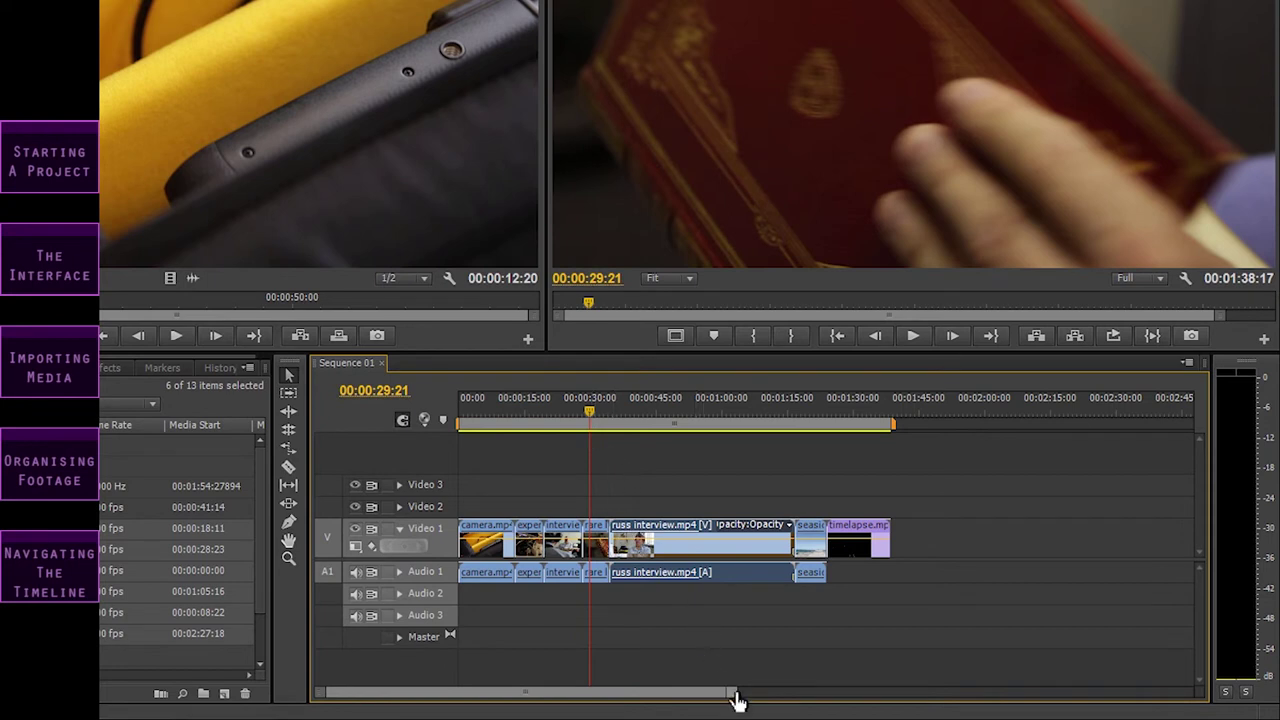
Zoom the timeline in around the playhead with the zoom bar and back out until the whole sequence fits.
left_click_drag(735, 700, 668, 700)
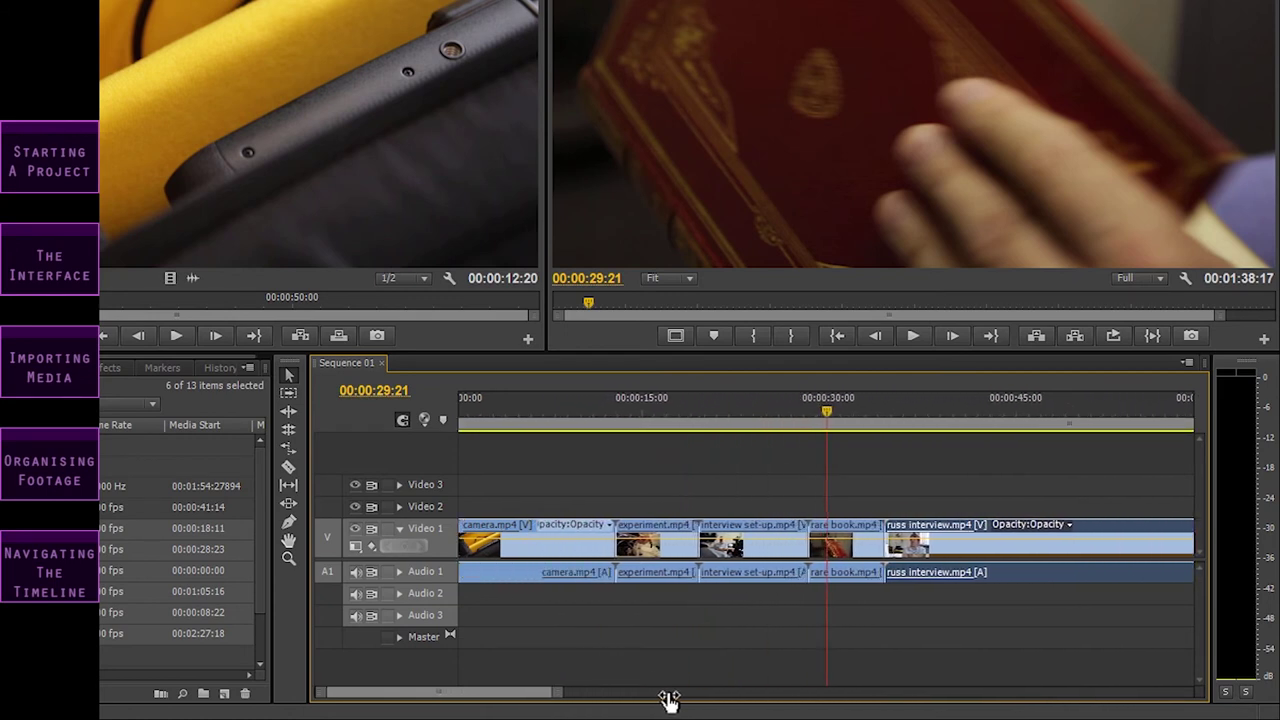
left_click_drag(561, 700, 510, 700)
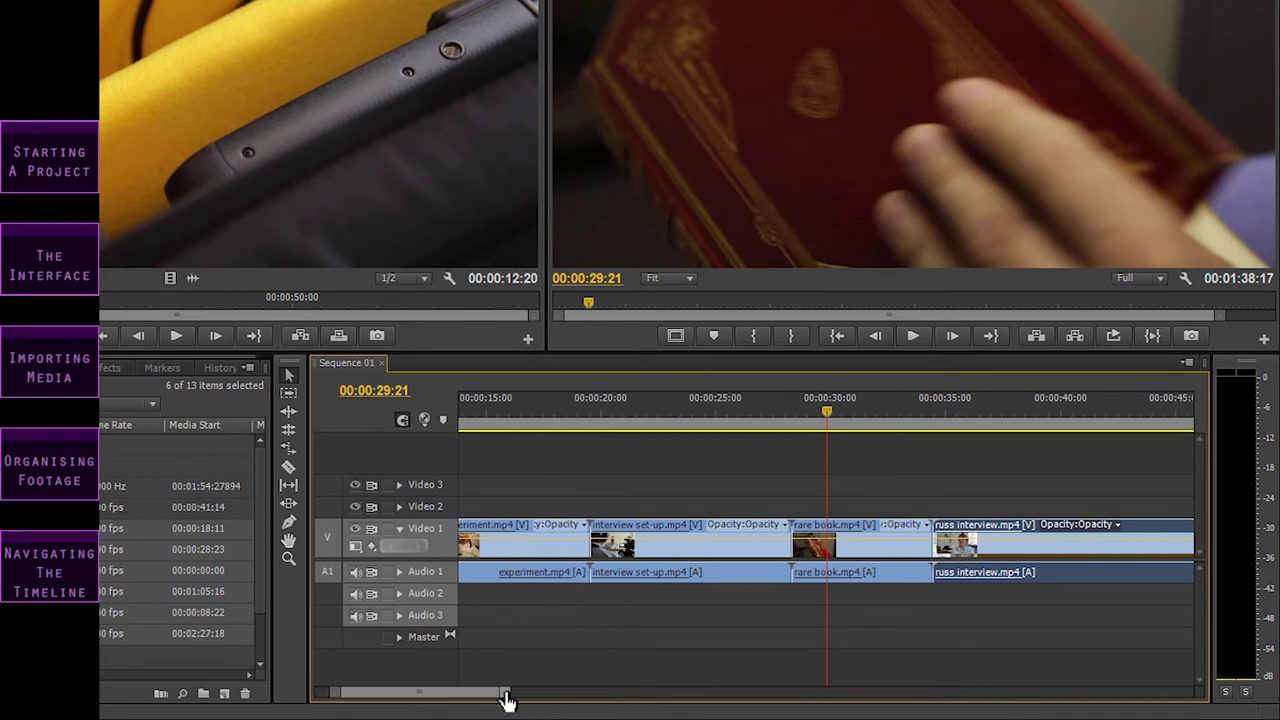
left_click_drag(505, 700, 634, 705)
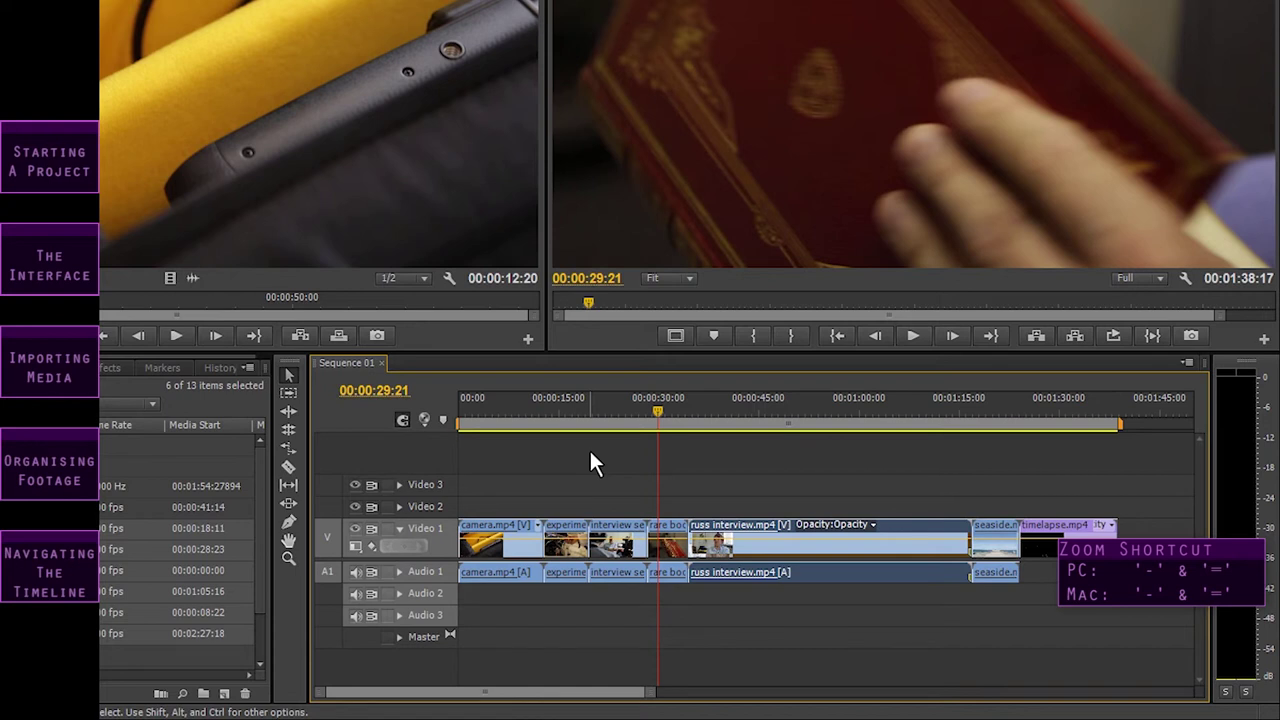
Zoom in and out of the timeline repeatedly in steps, ending on a wider view with empty space after the last clip.
key("equal")
key("minus")
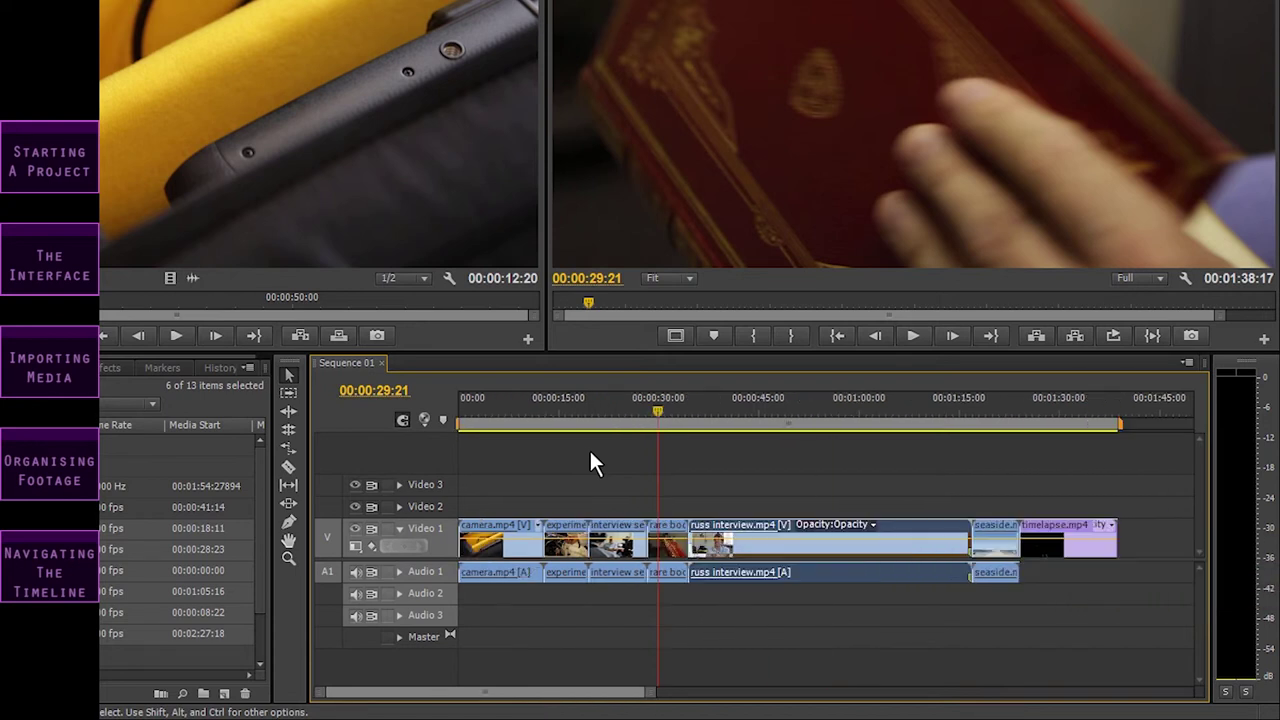
key("equal")
key("equal")
key("equal")
key("equal")
key("minus")
key("minus")
key("minus")
key("minus")
key("equal")
key("equal")
key("minus")
key("minus")
key("minus")
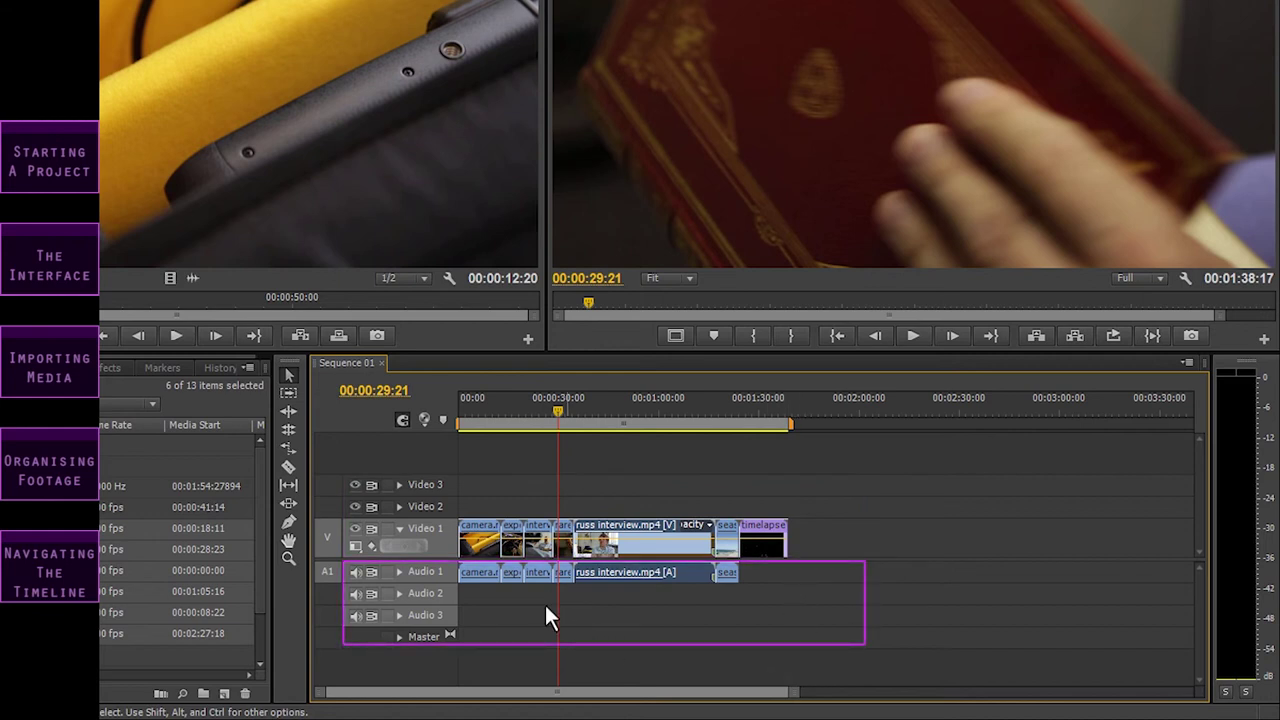
Move the camera clip's video up to the Video 2 track and its audio down to Audio 2.
left_click(479, 548)
key("=")
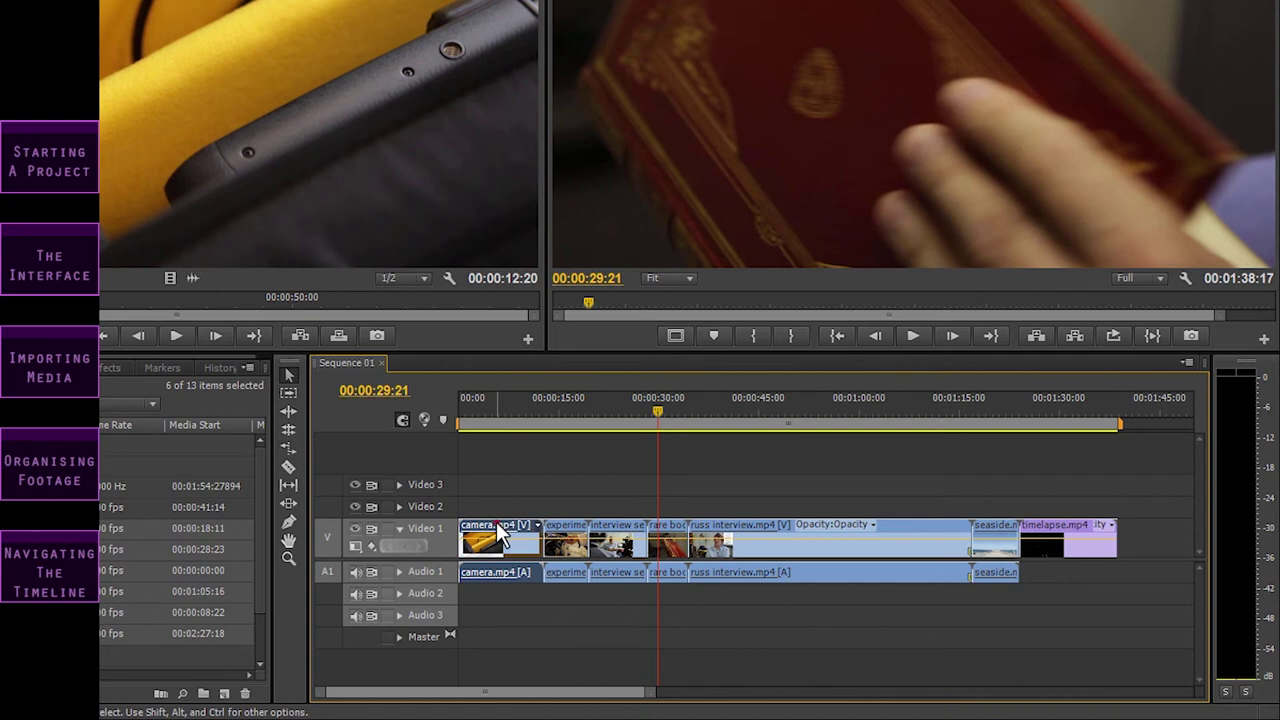
mouse_move(496, 524)
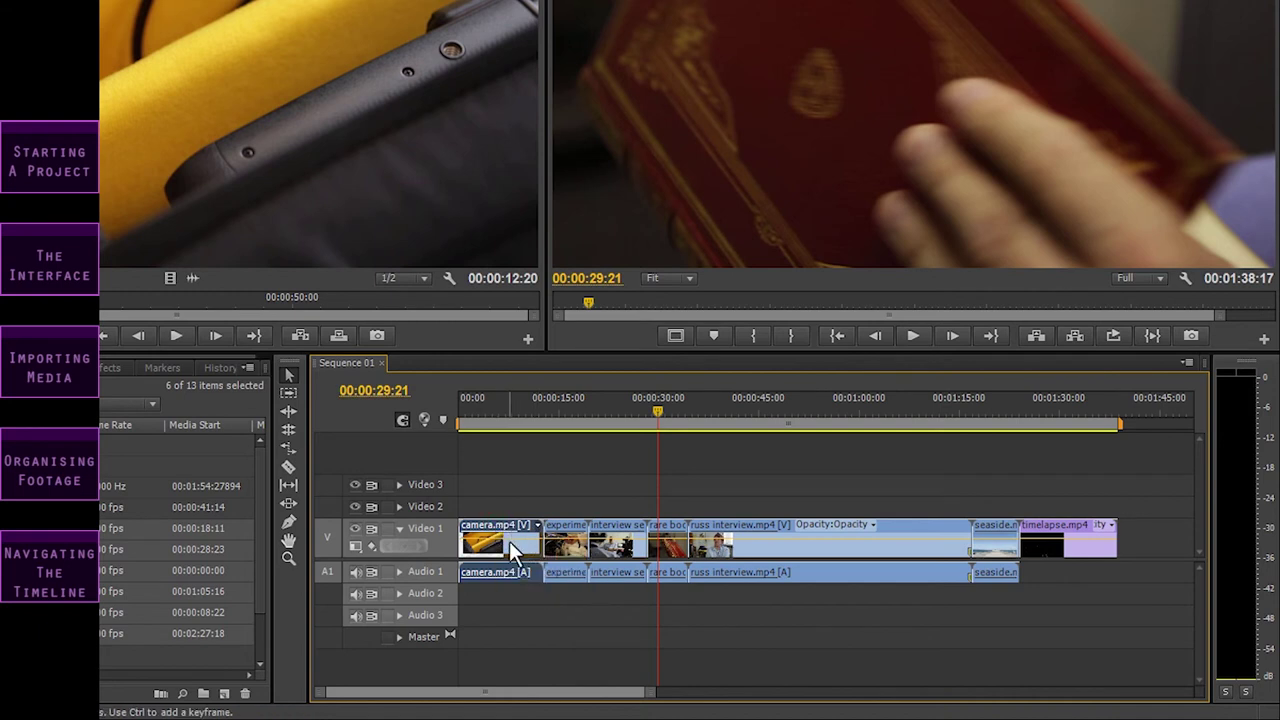
left_click(509, 522)
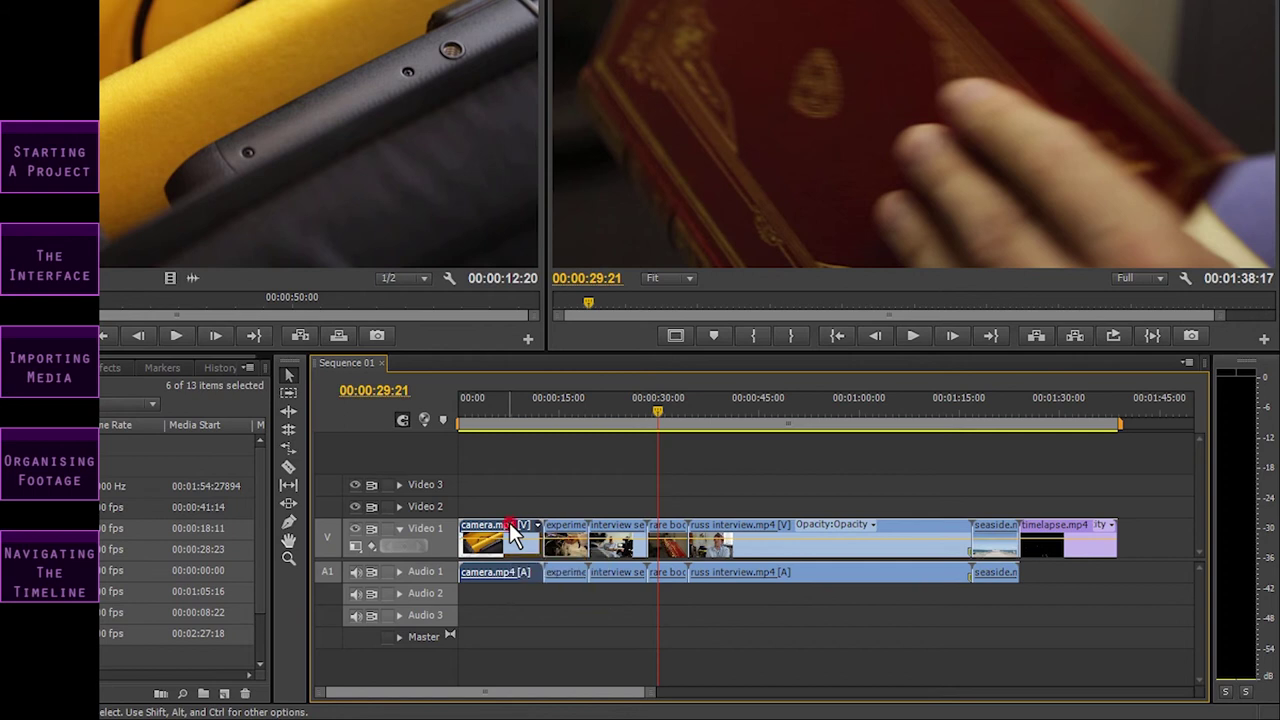
left_click_drag(509, 521, 512, 509)
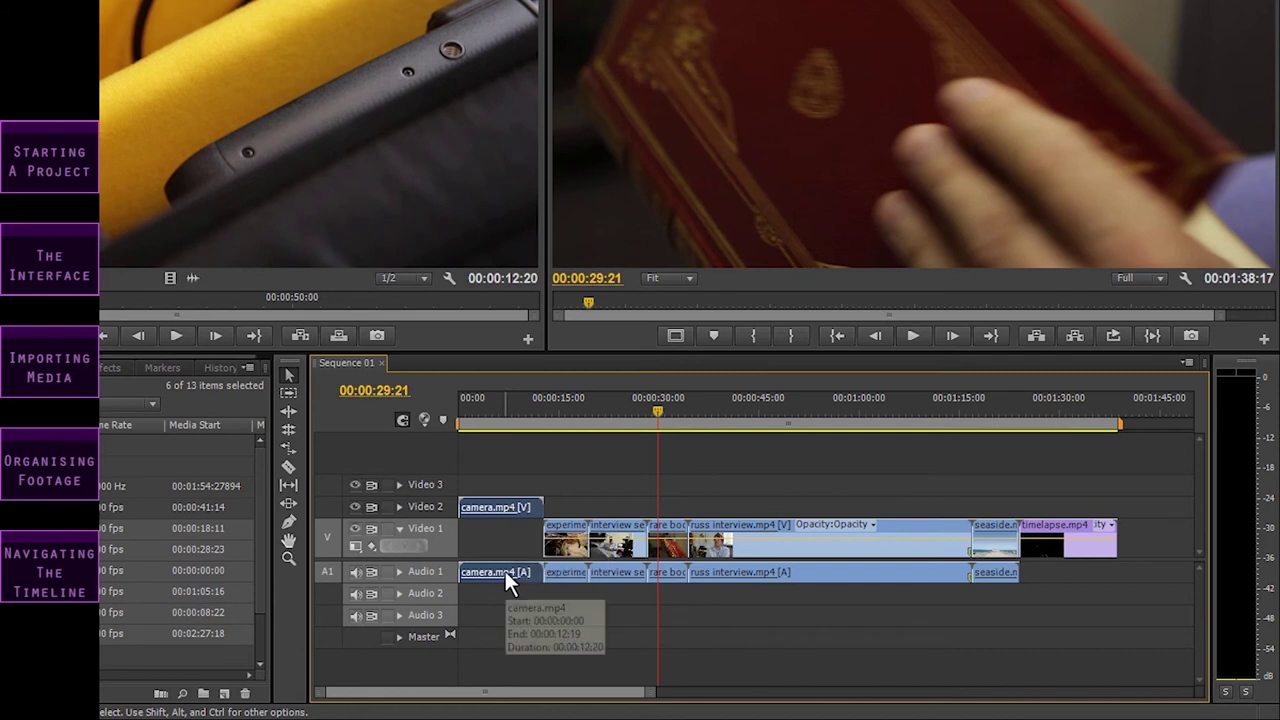
left_click_drag(529, 570, 548, 604)
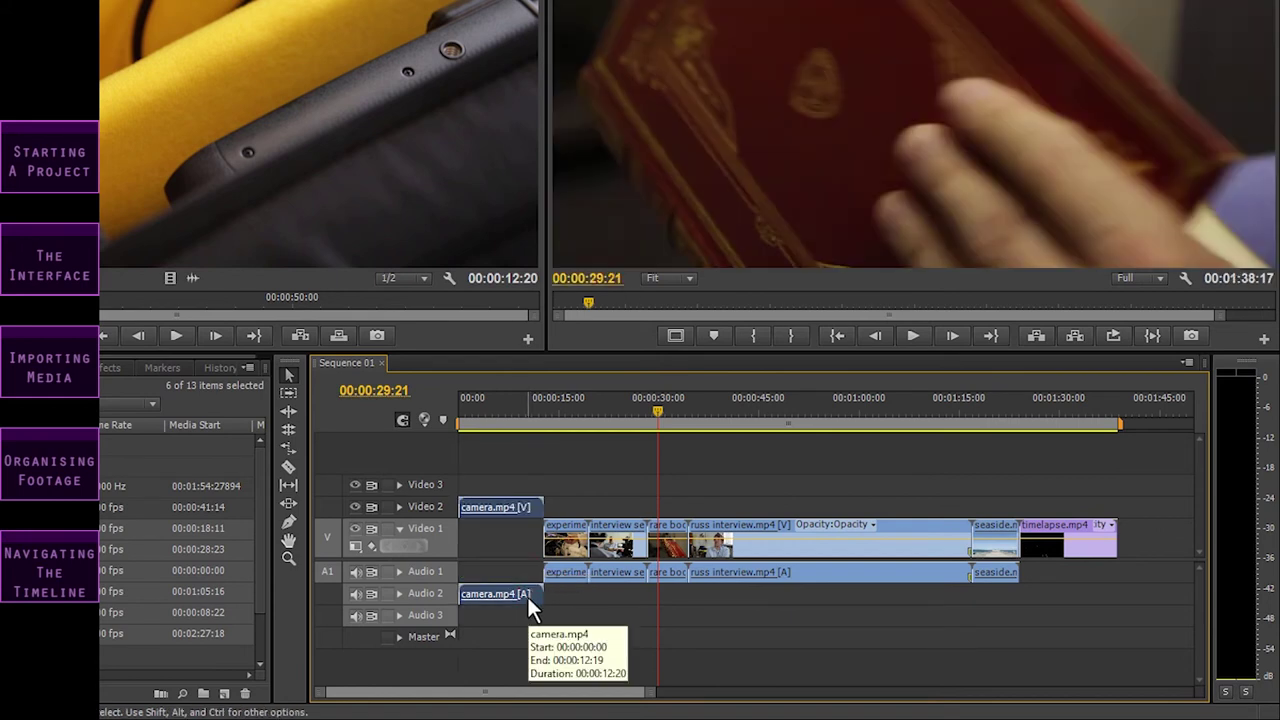
Target the Video 2 track, keeping Audio 2 targeted.
left_click(434, 591)
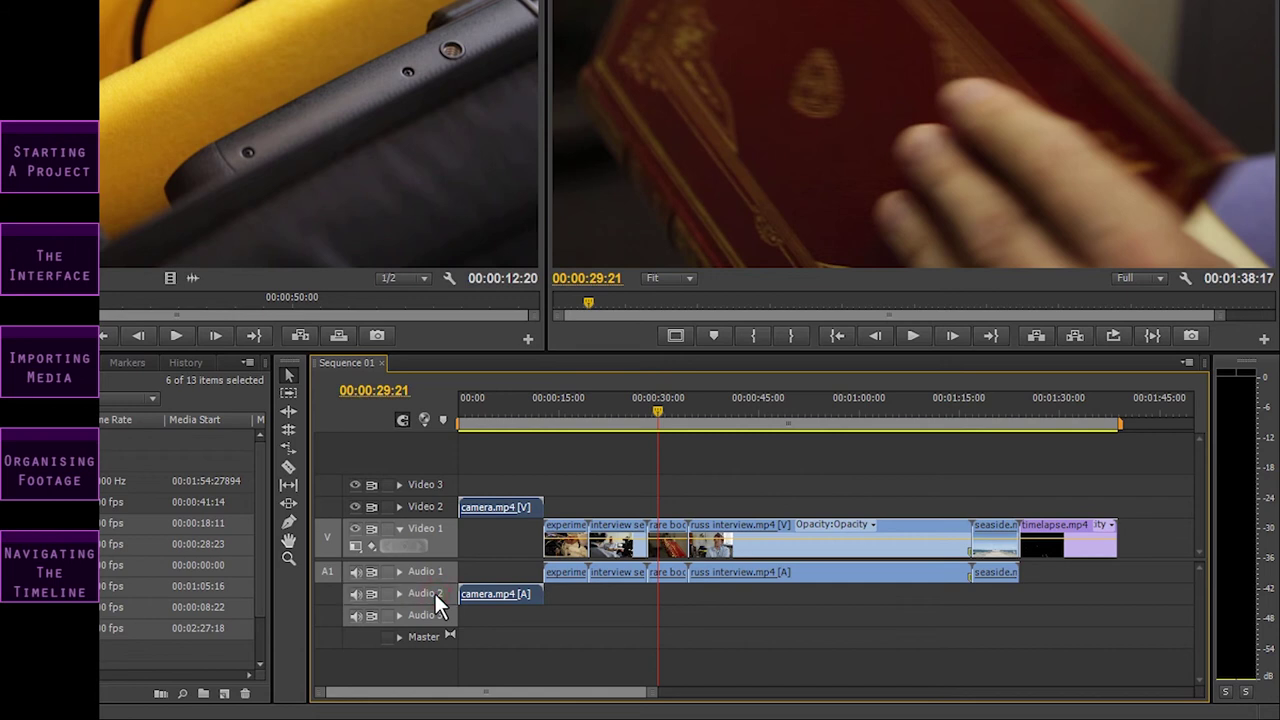
left_click(443, 588)
left_click(437, 503)
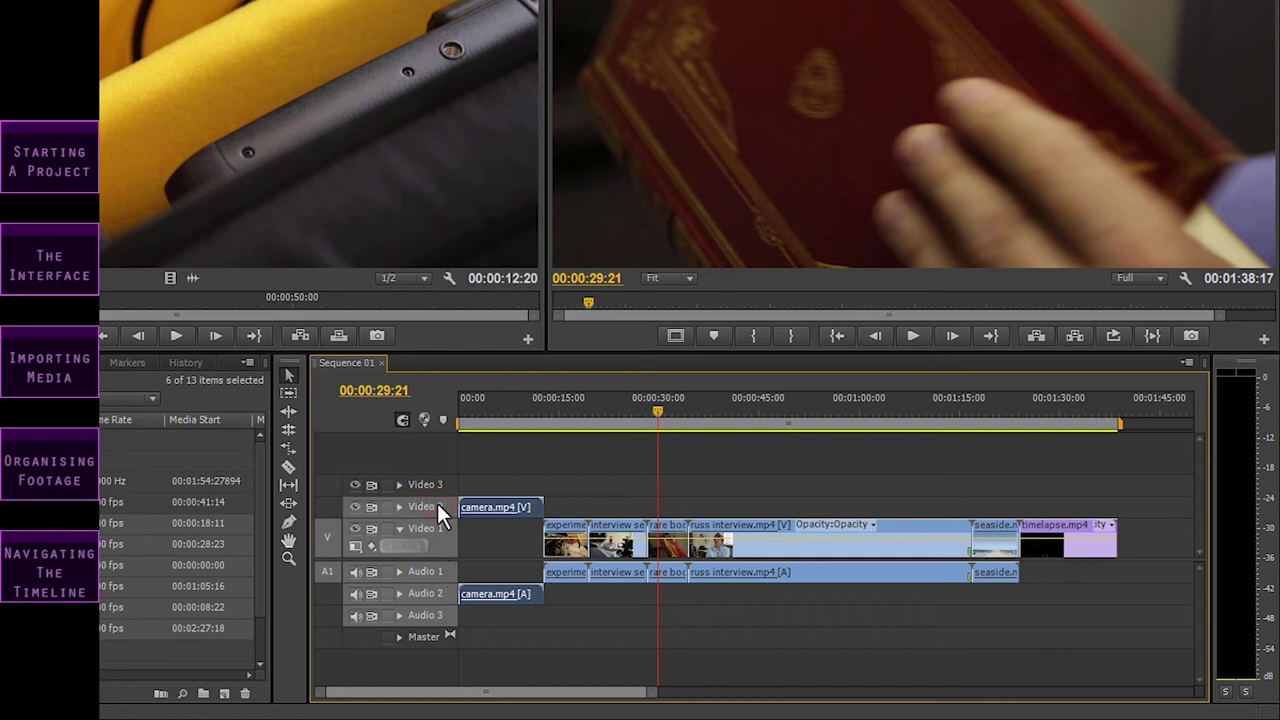
Shift the camera clip to start at 00:00:06:18, overlapping the experiment clip, and move the playhead to 00:00:16:00 within the overlap.
left_click_drag(489, 505, 540, 515)
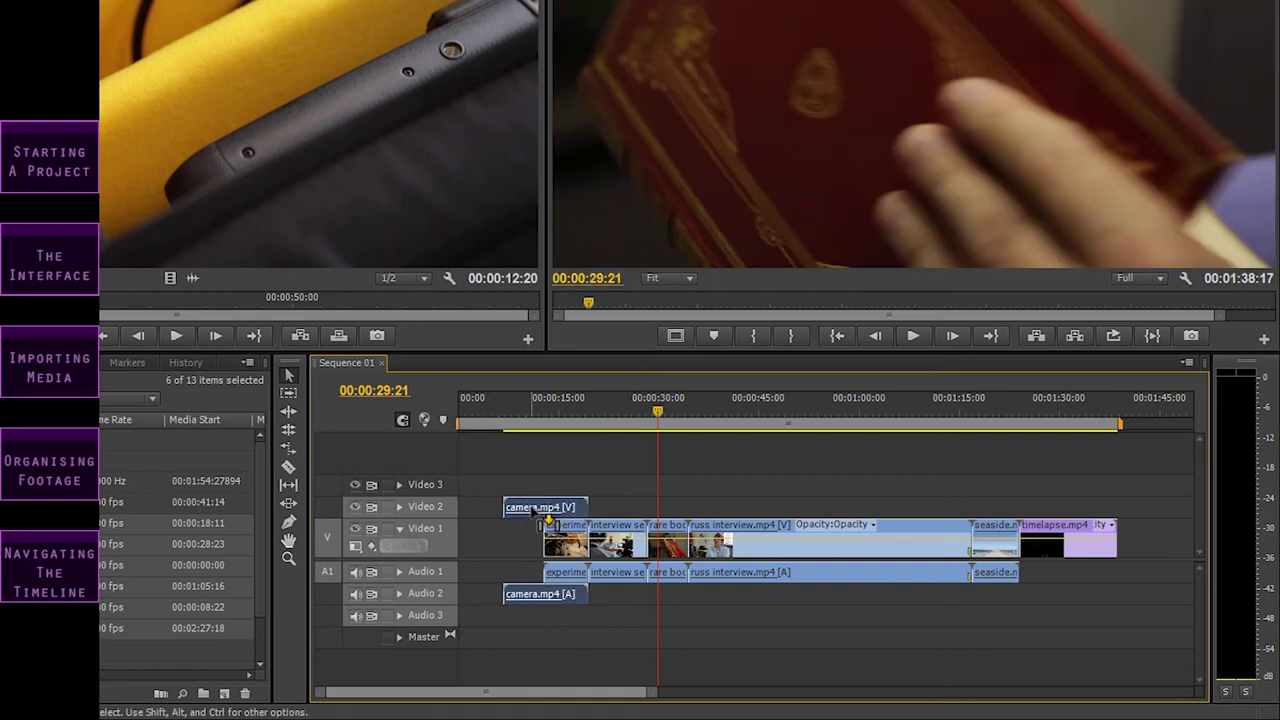
left_click(629, 410)
left_click_drag(629, 408, 563, 413)
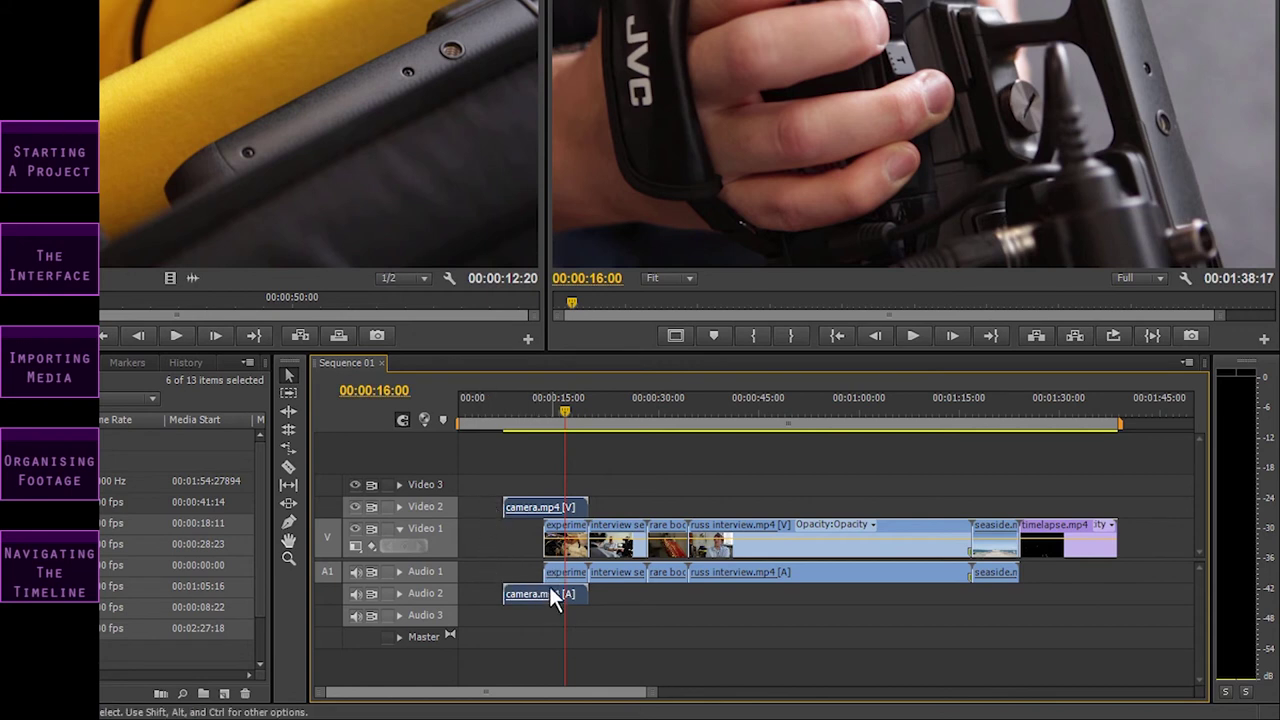
Expand the Audio 1 track to show its waveforms and make the track slightly taller.
mouse_move(549, 592)
left_click(399, 571)
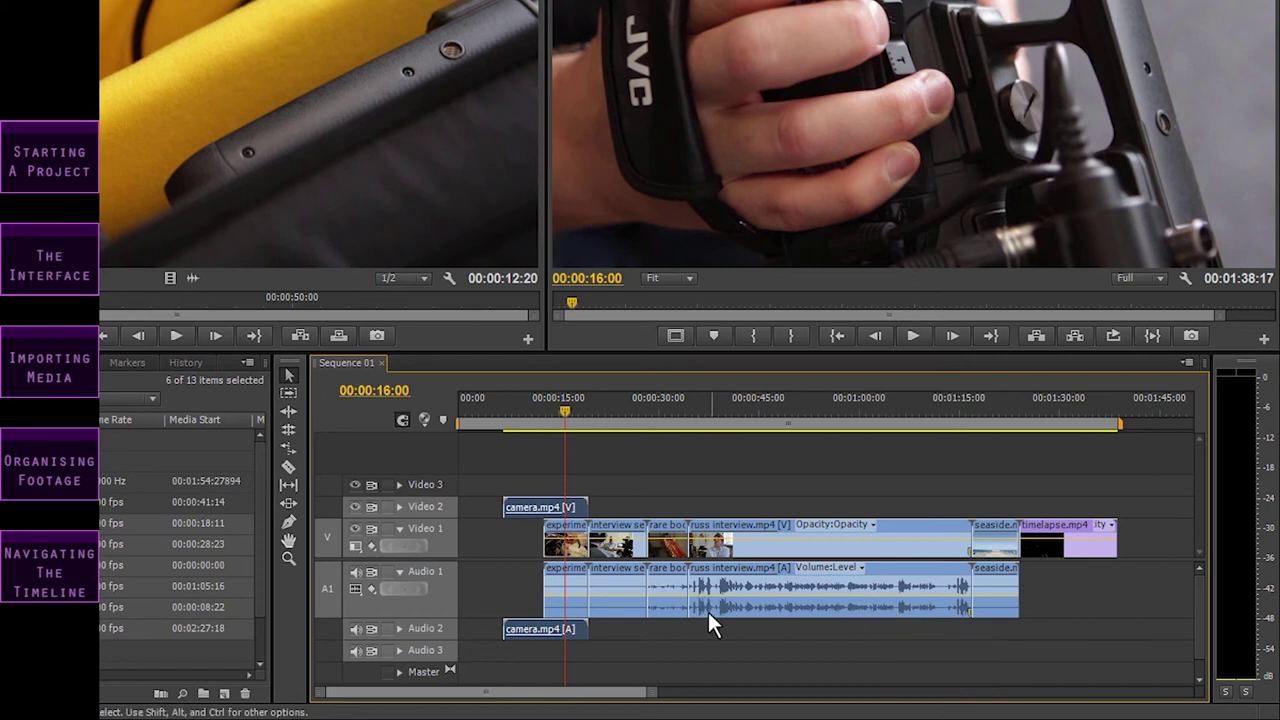
mouse_move(447, 620)
left_mouse_down()
mouse_move(444, 649)
mouse_move(447, 627)
left_mouse_up()
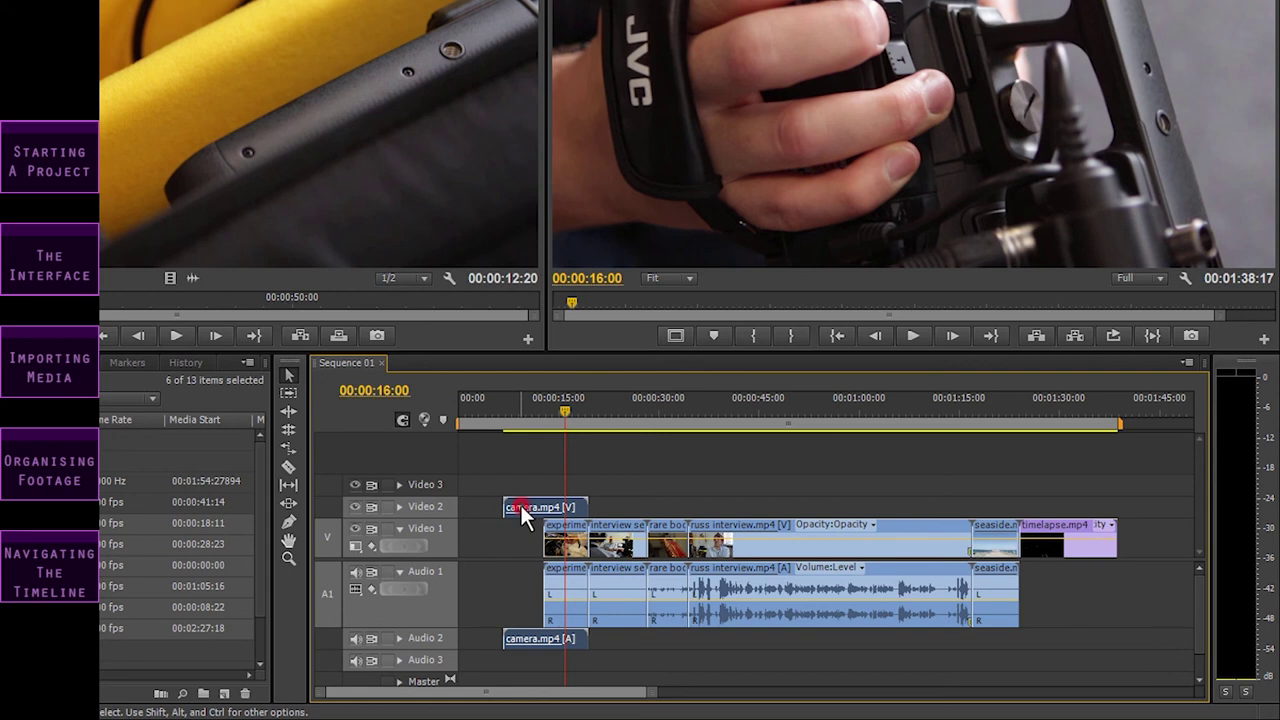
Move the camera clip's video onto a new Video 4 track above Video 3, and return it to Video 2.
left_click_drag(521, 505, 522, 470)
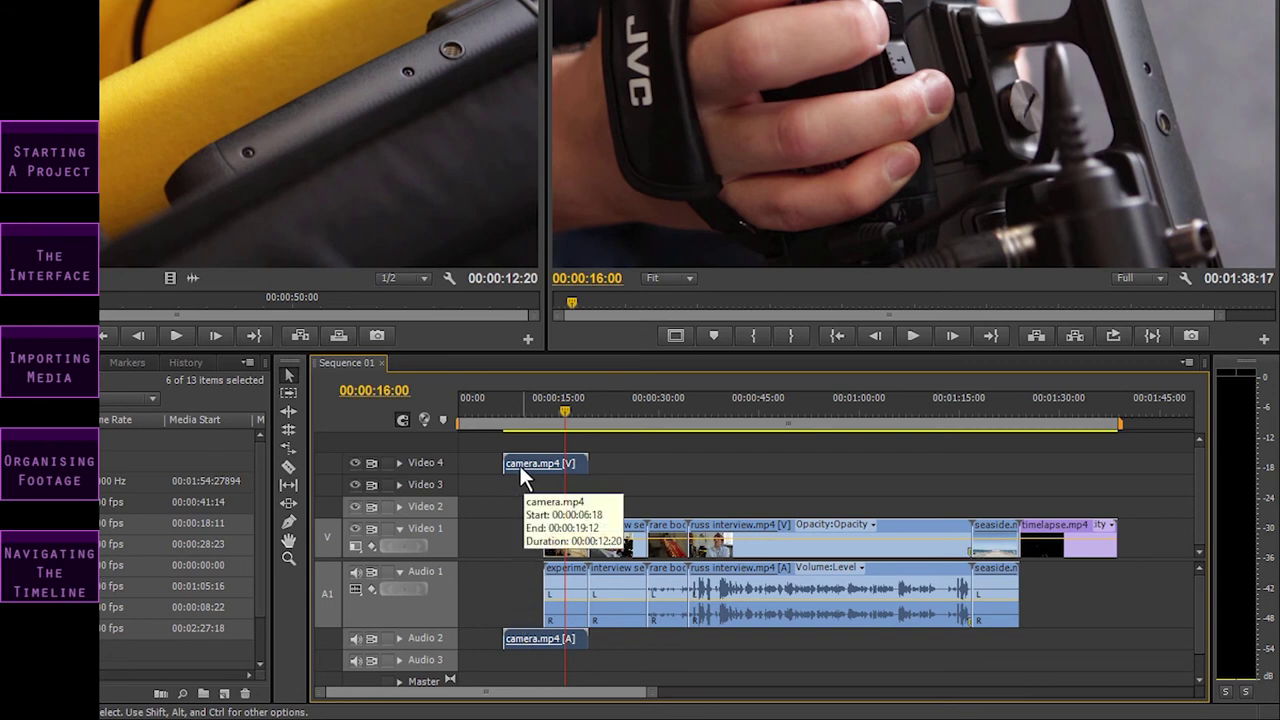
right_click(436, 539)
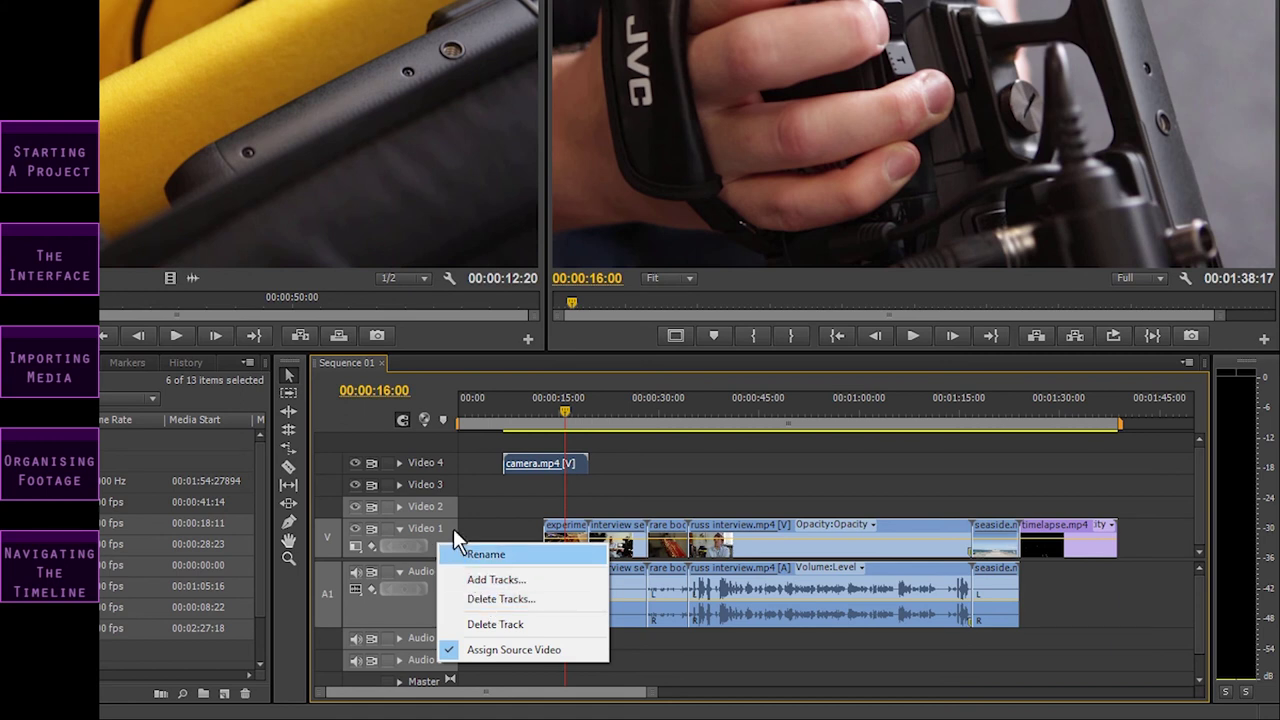
left_click(440, 481)
left_click_drag(538, 466, 540, 510)
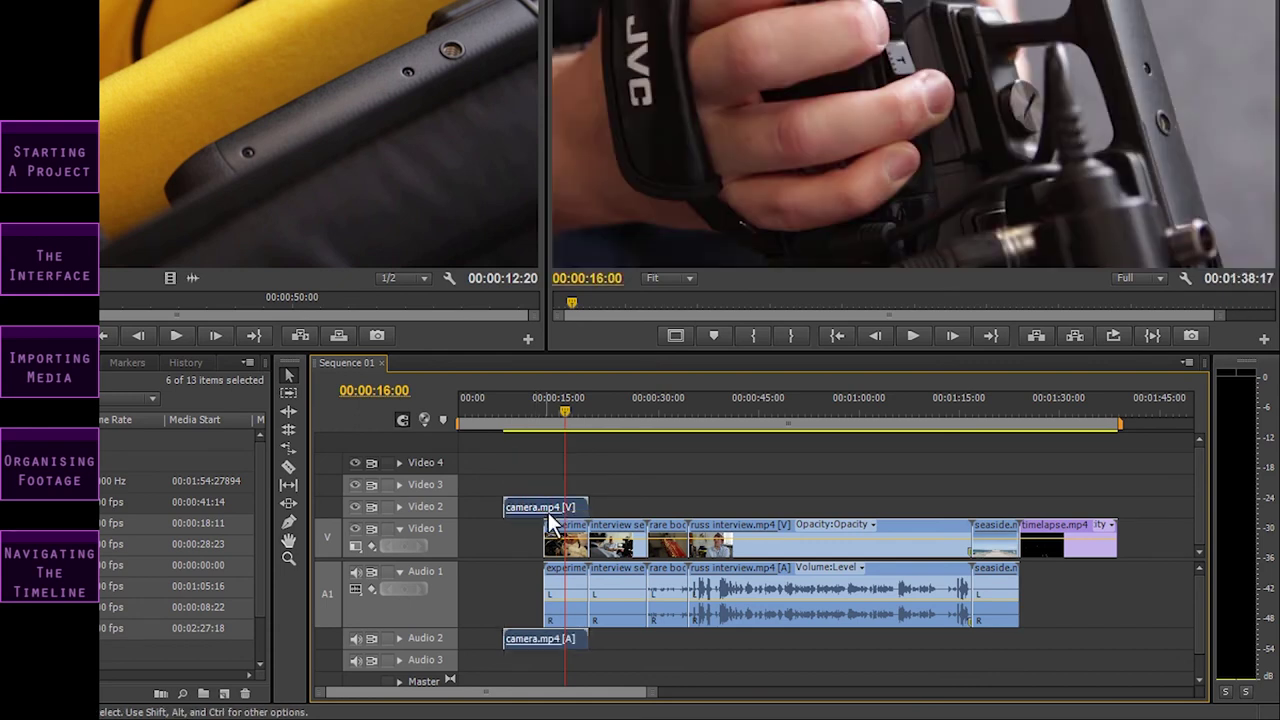
Delete all empty video tracks from the sequence.
right_click(447, 540)
left_click(508, 593)
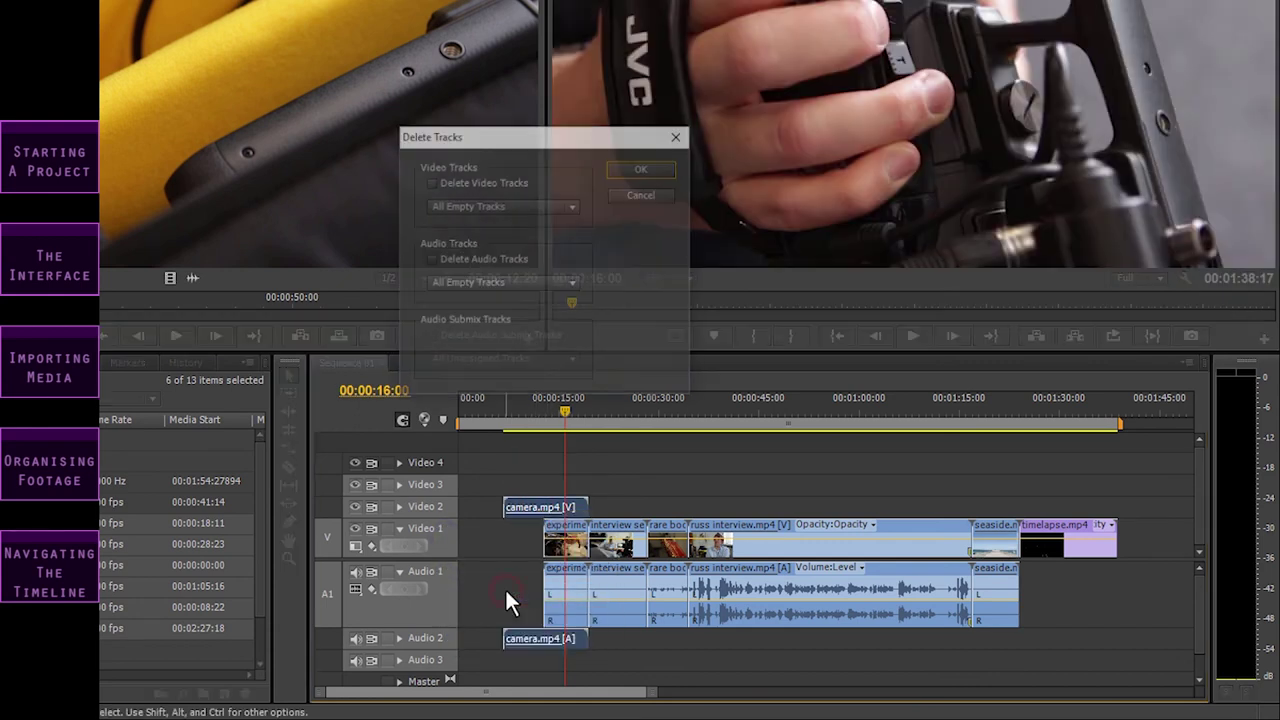
left_click(429, 182)
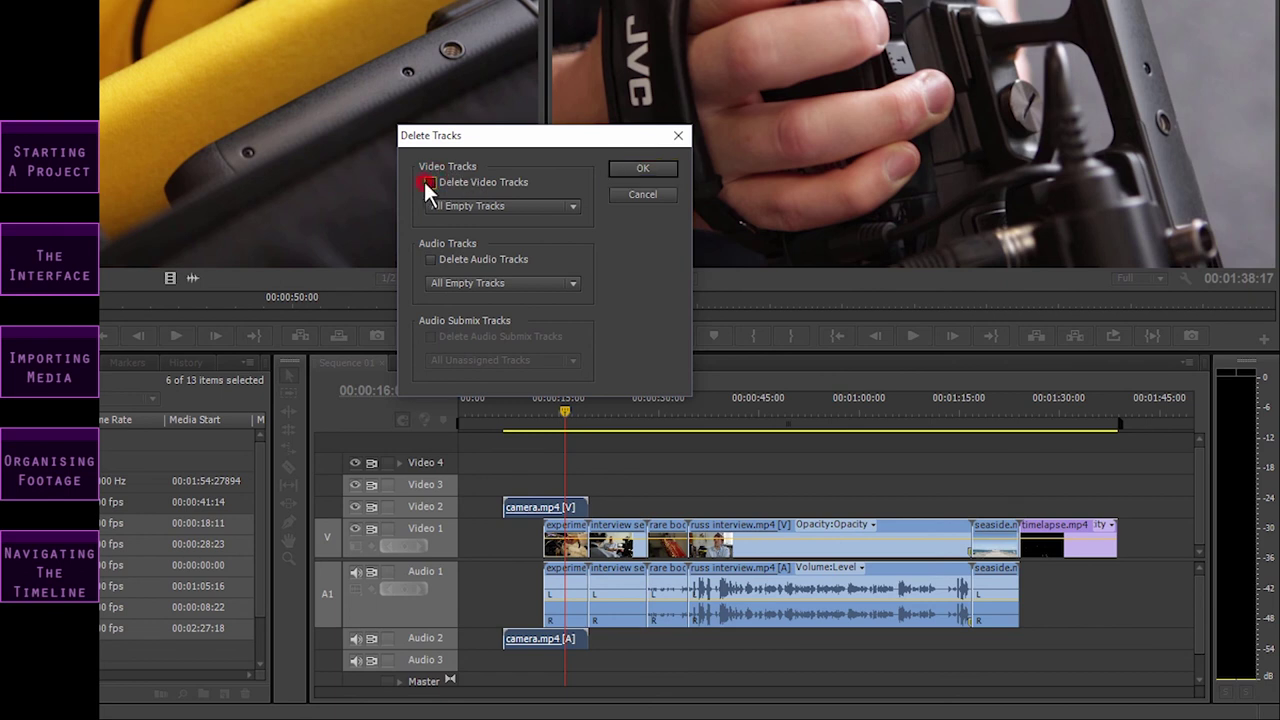
left_click(642, 168)
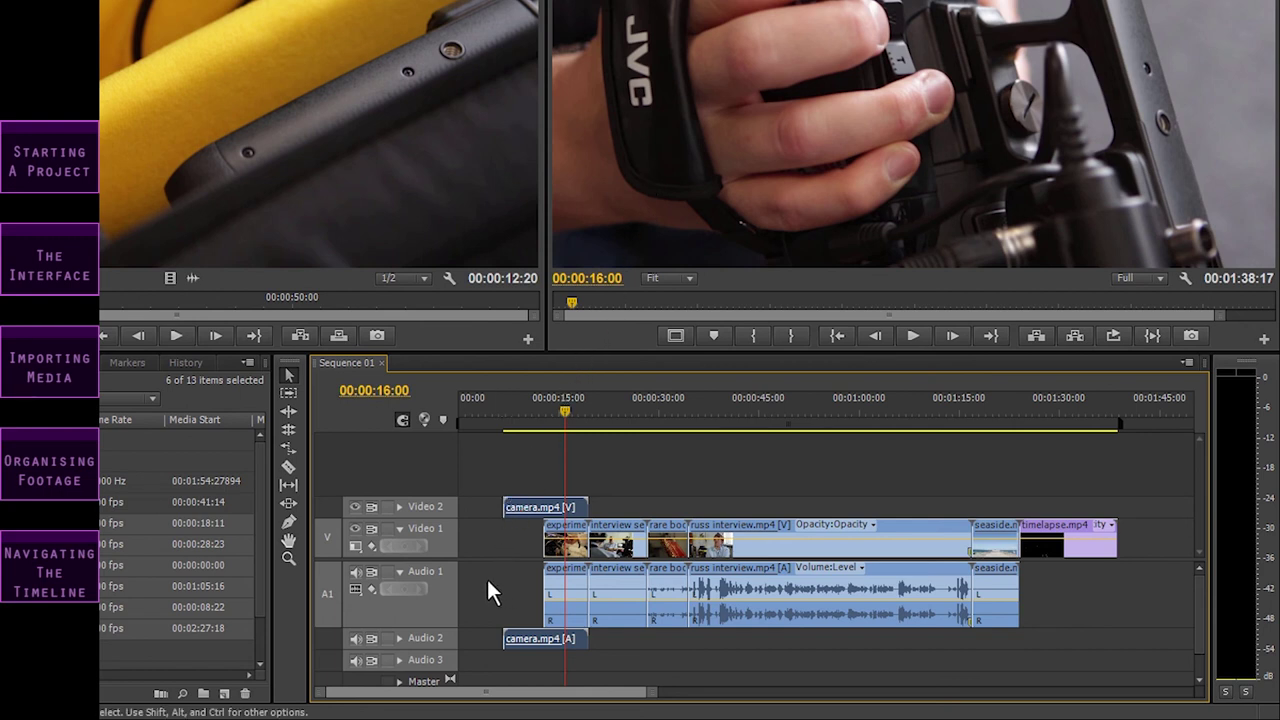
Hide and show the Video 2 track's output again, and try the Audio 1 track's mute toggle.
left_click(356, 506)
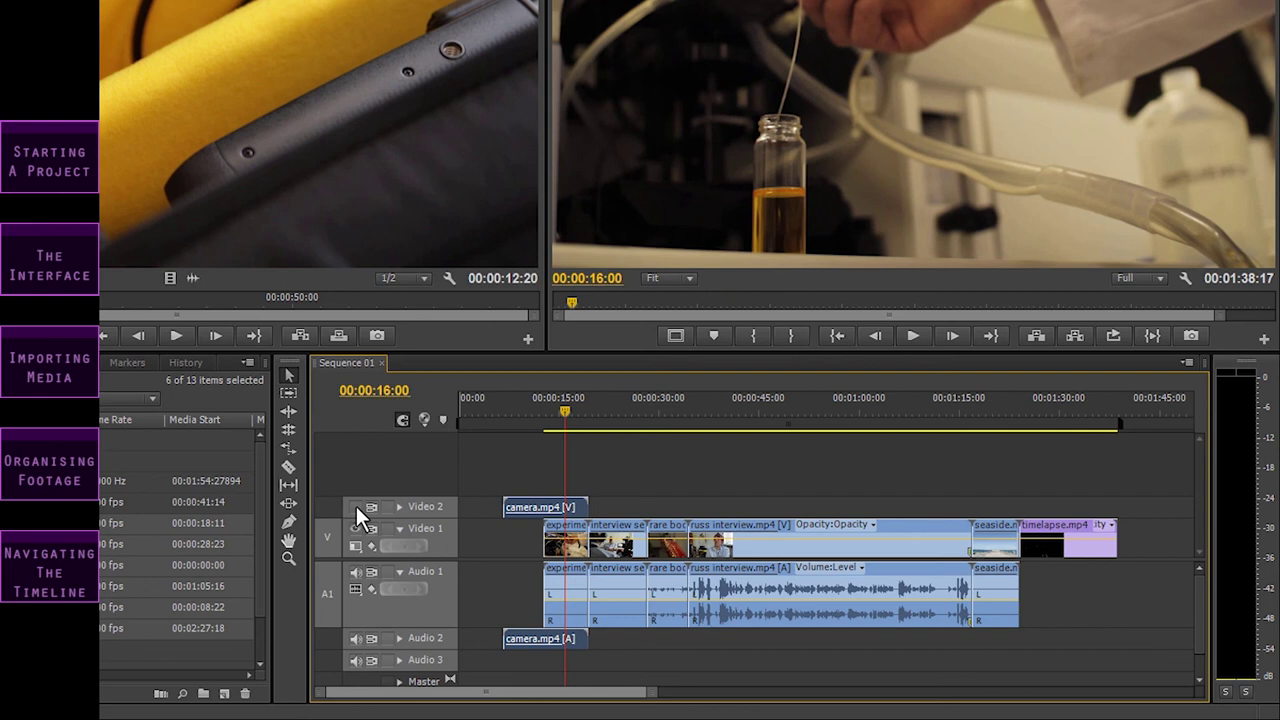
left_click(356, 506)
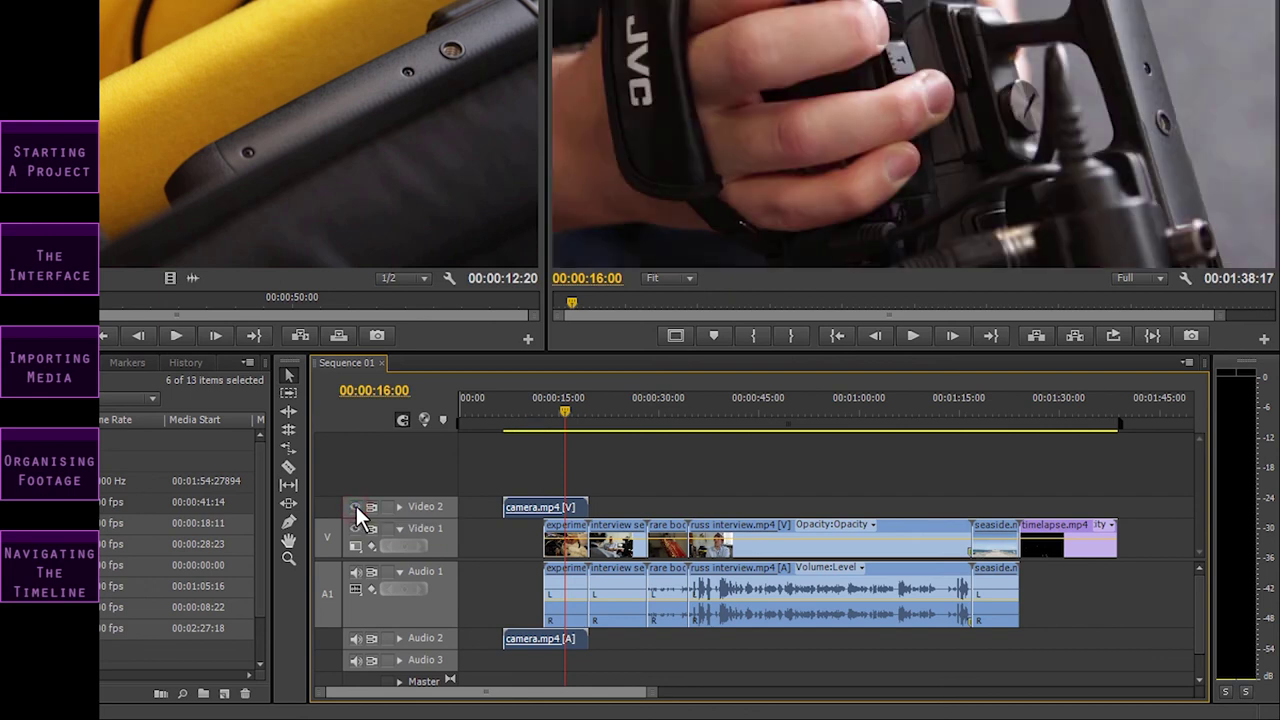
left_click(357, 573)
Lock the Audio 1 and Video 1 tracks and unlock both again.
left_click(386, 572)
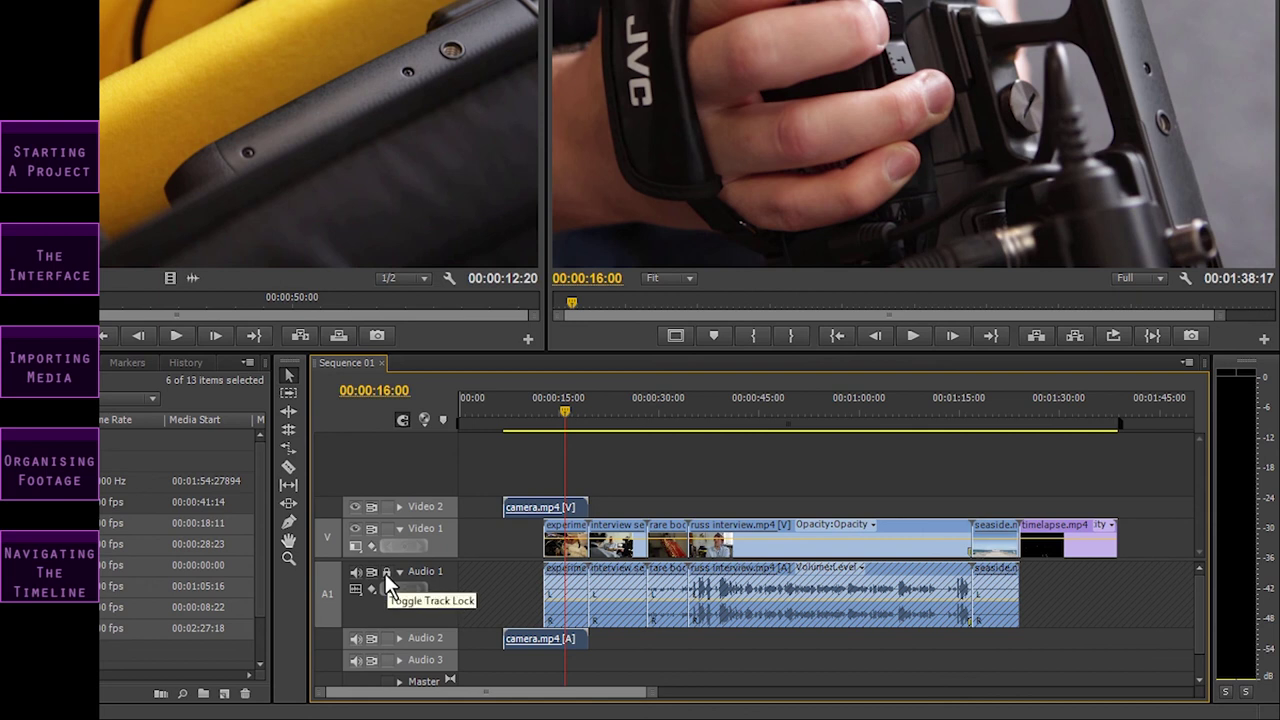
left_click(386, 528)
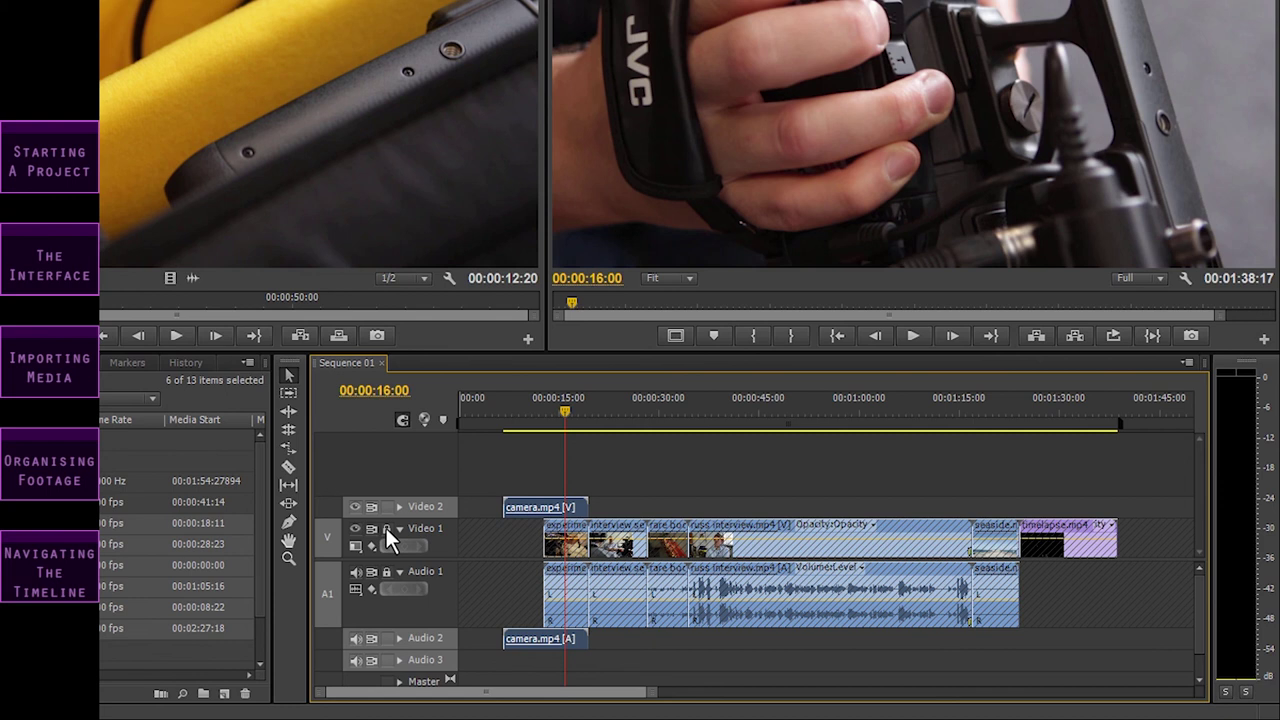
left_click(386, 528)
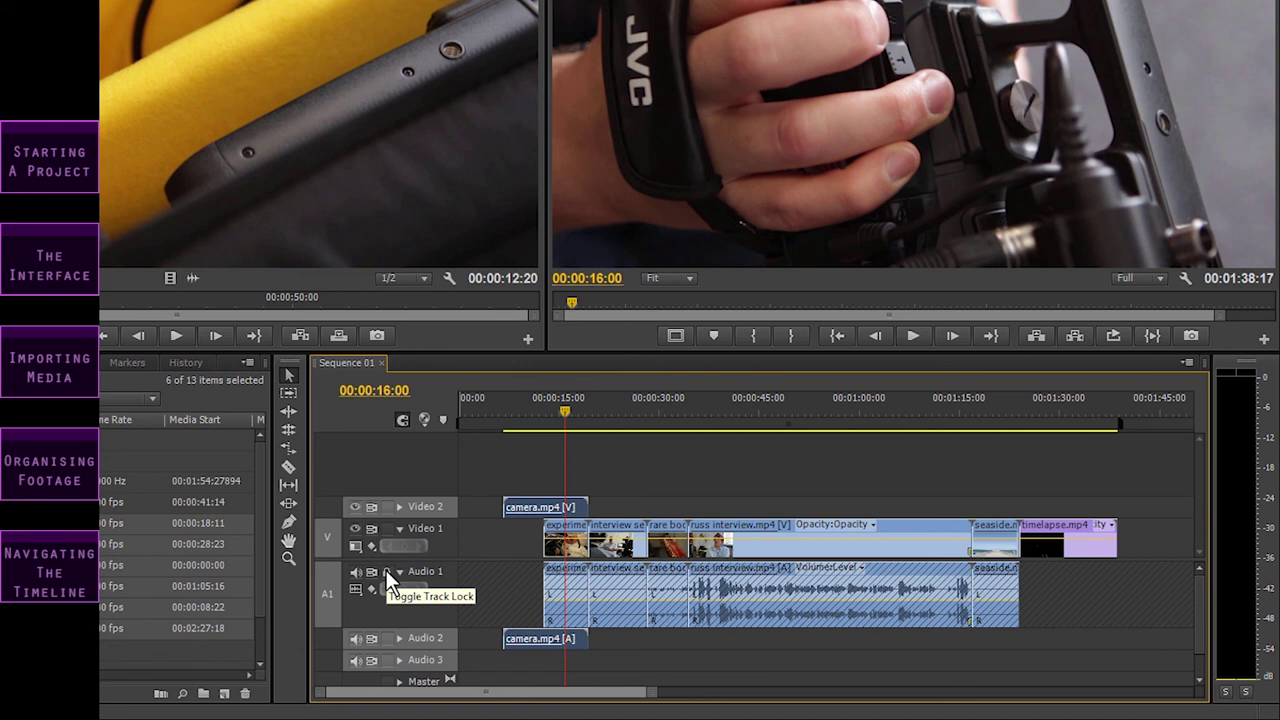
left_click(386, 570)
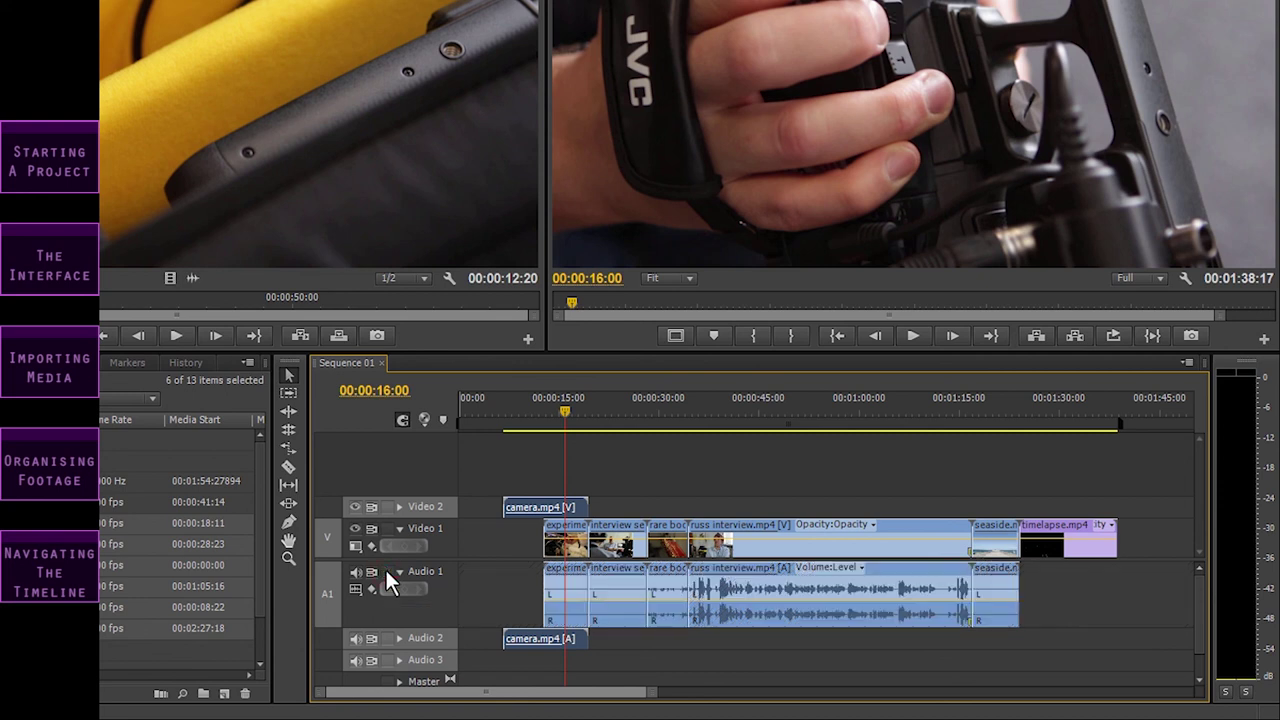